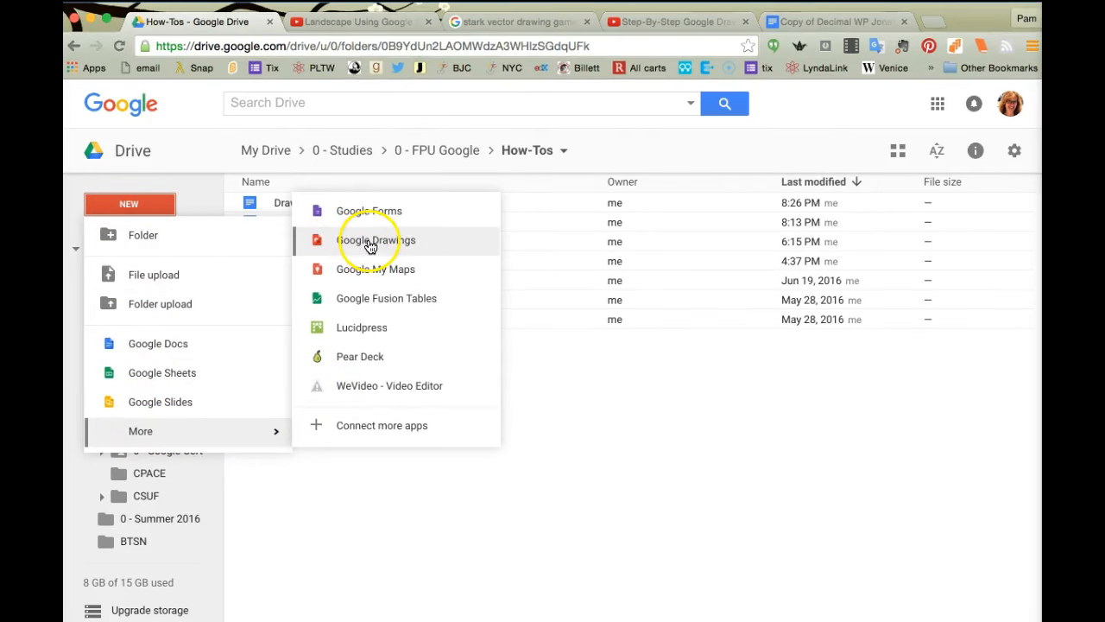
Step: Create a new blank Google Drawings file from the How-Tos folder in Drive
left_click(369, 247)
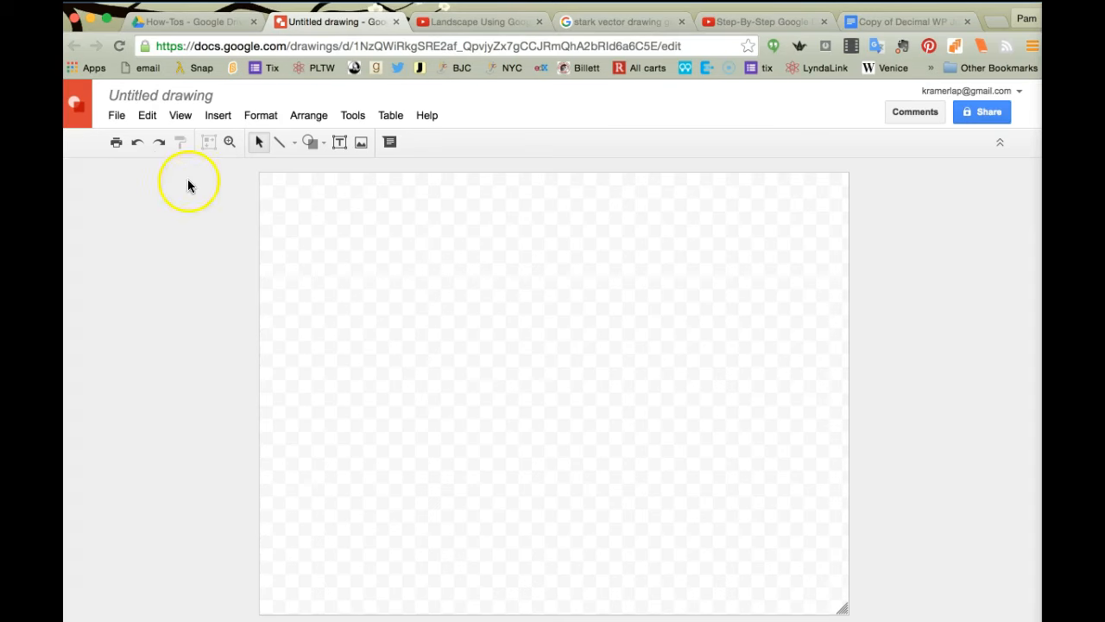
Step: Set the page size to Custom at 10 × 7.5 inches in Page setup
left_click(115, 117)
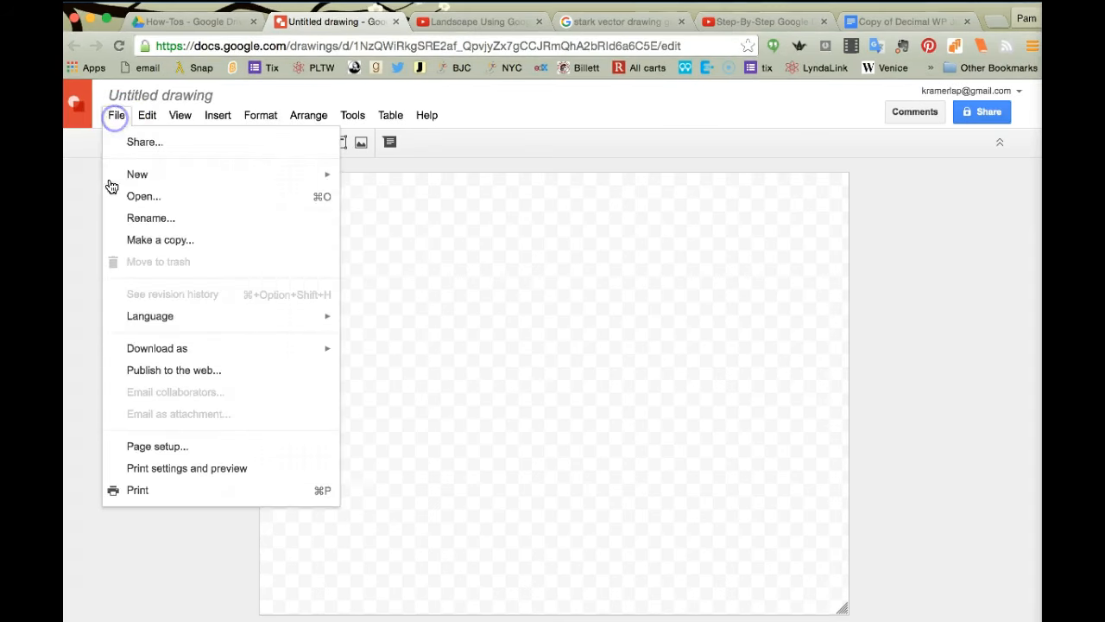
left_click(136, 447)
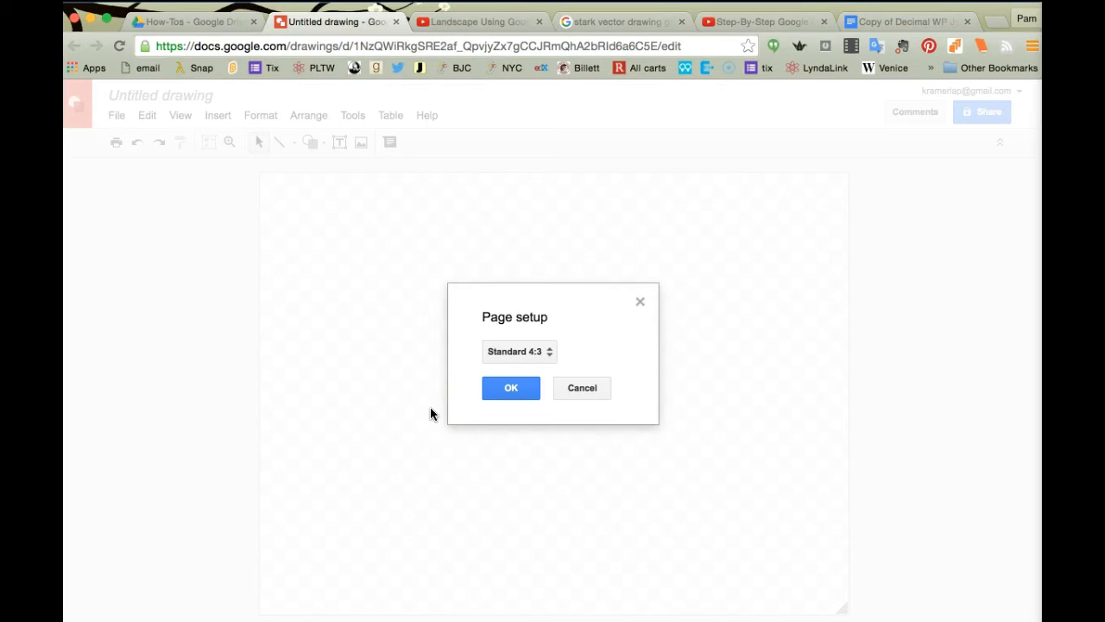
left_click(553, 353)
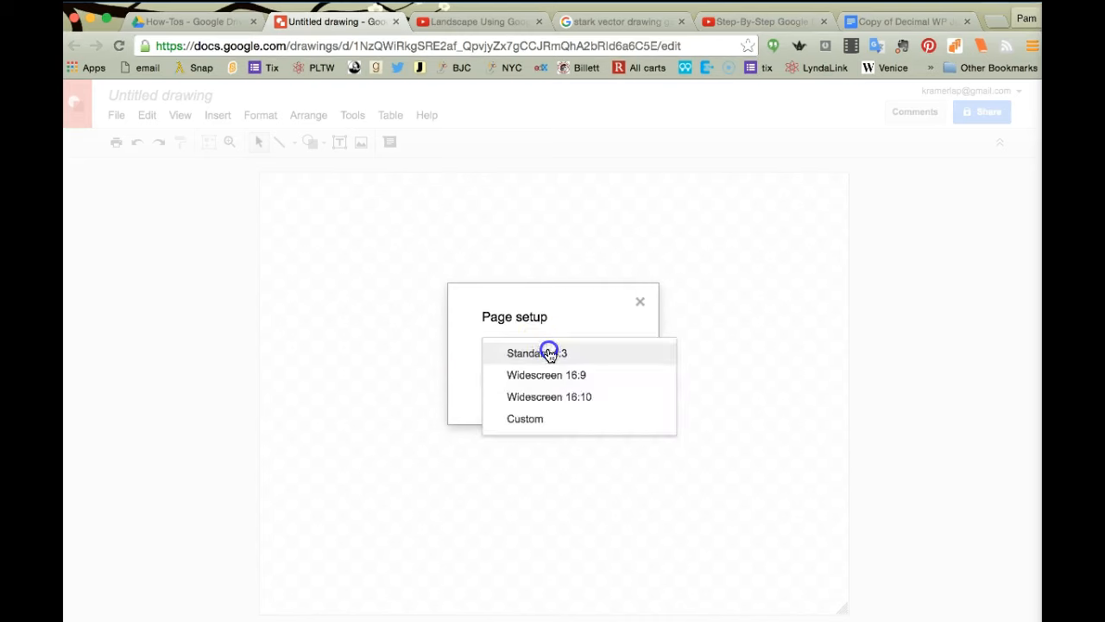
left_click(522, 420)
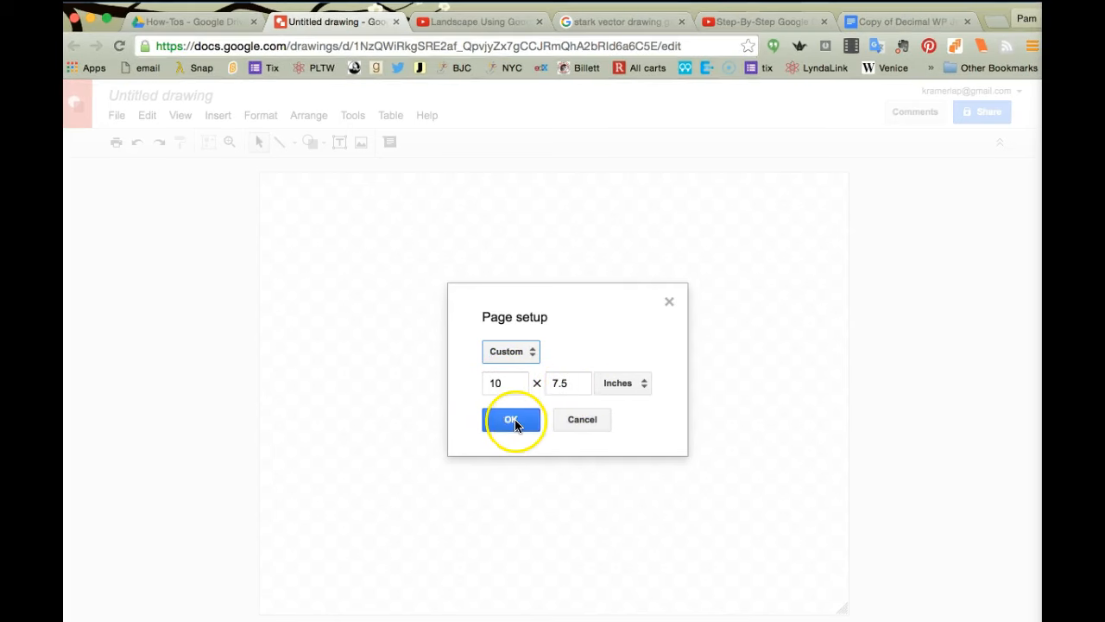
Step: Apply the 10 × 7.5 inch page and title the drawing 'Learning Together' plus the author's name
left_click(505, 420)
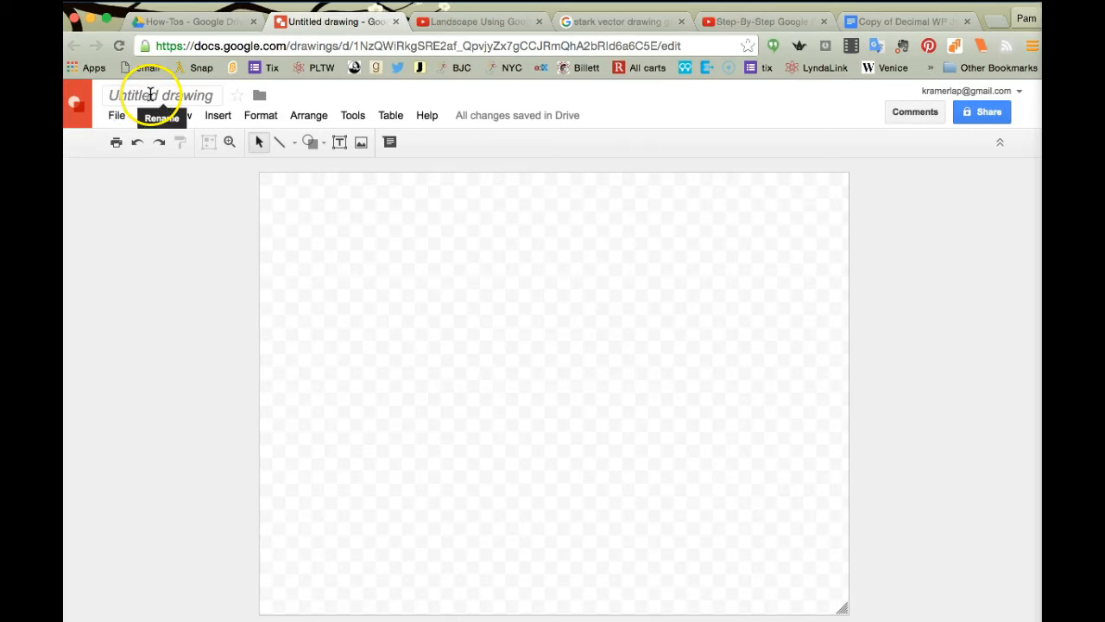
left_click(150, 93)
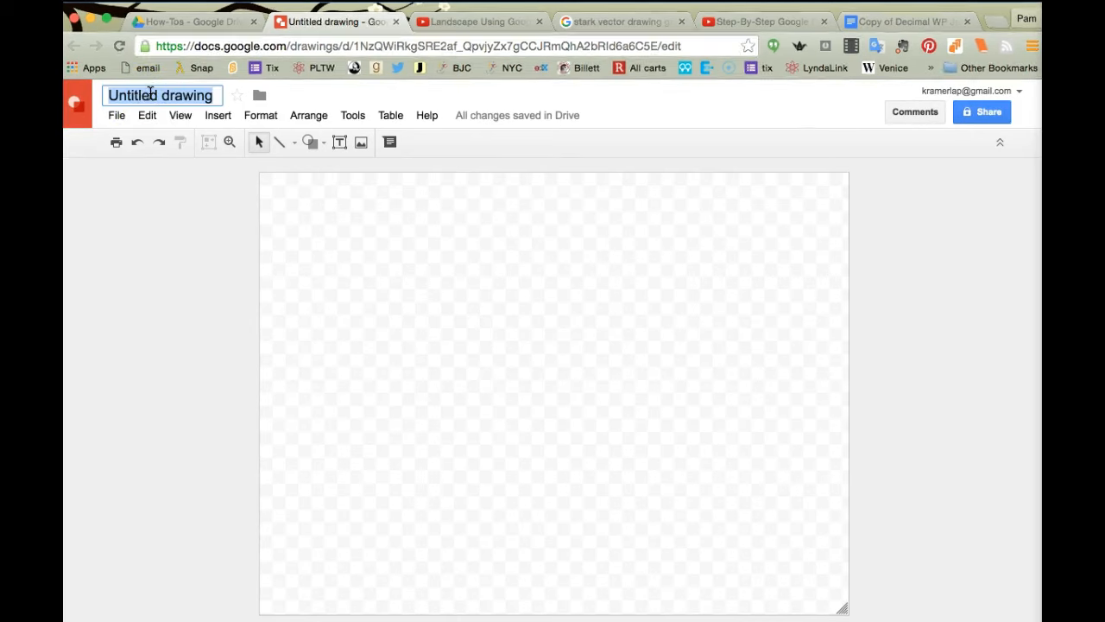
type("Lea")
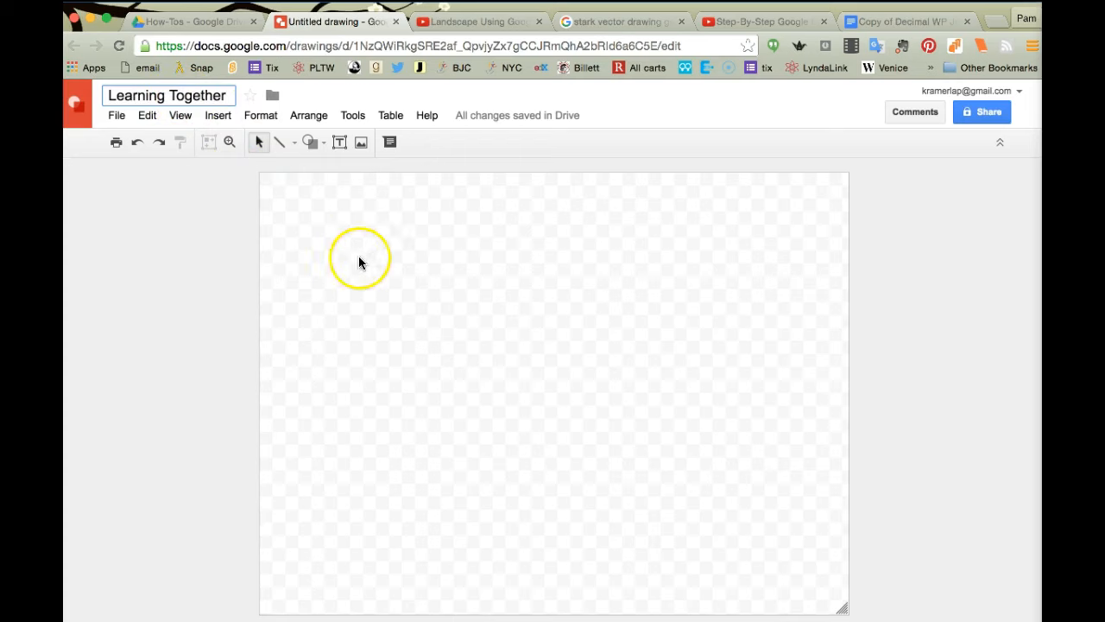
type("rning Together P")
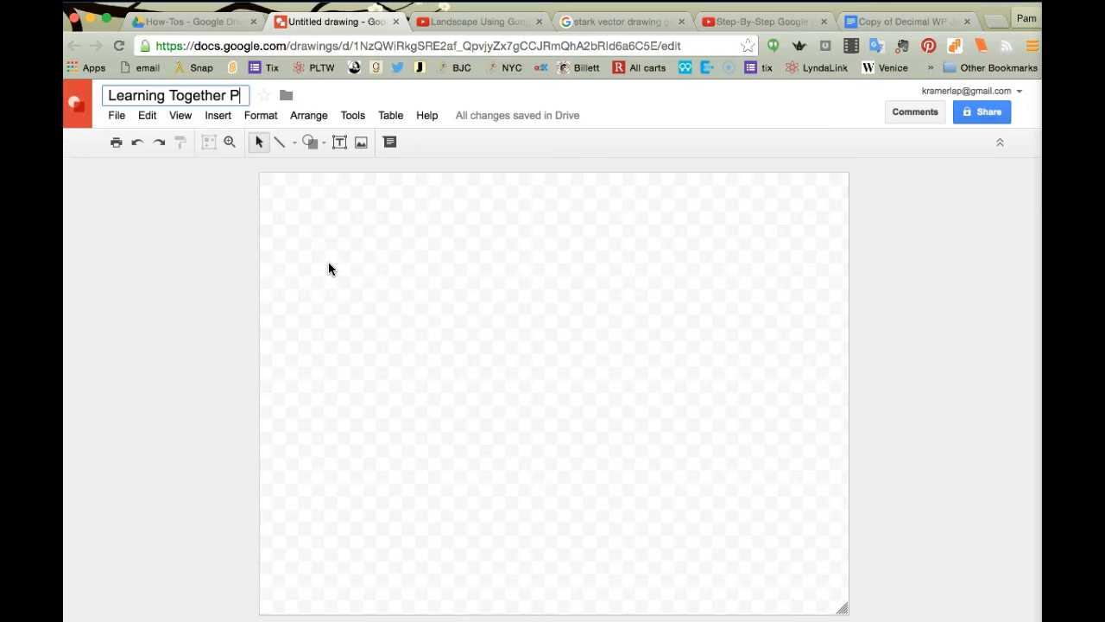
type("am ")
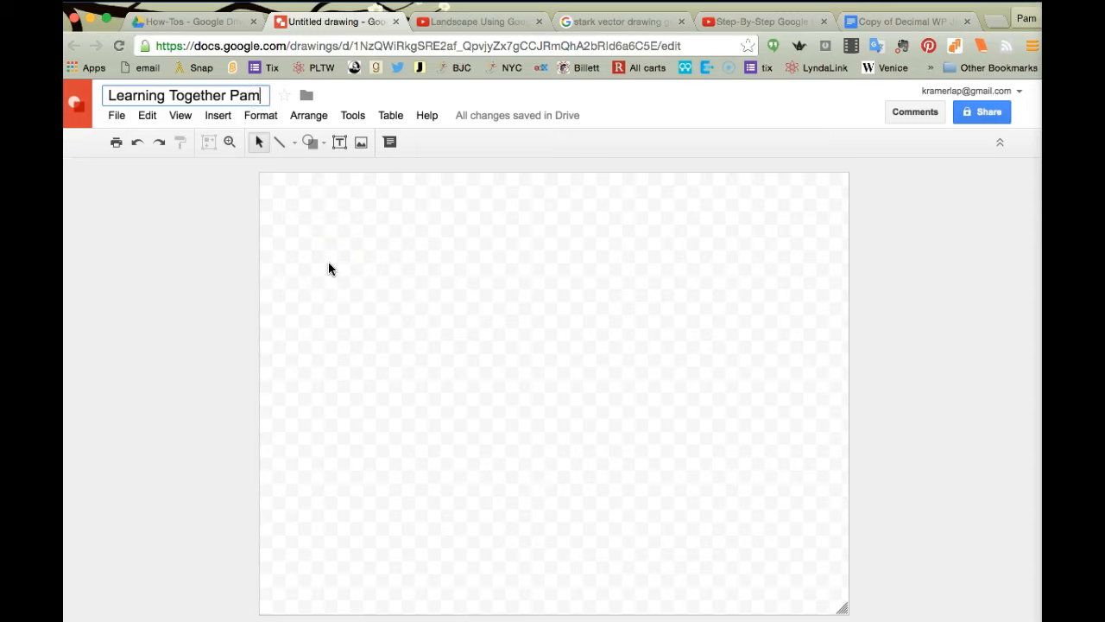
type("Pa")
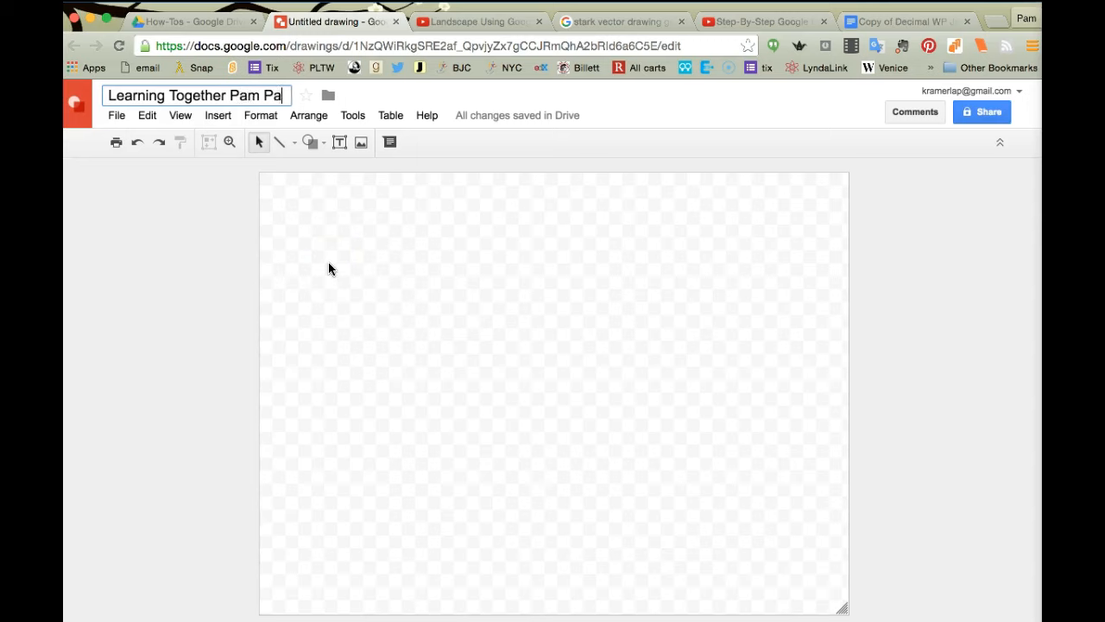
type("m")
left_click(454, 289)
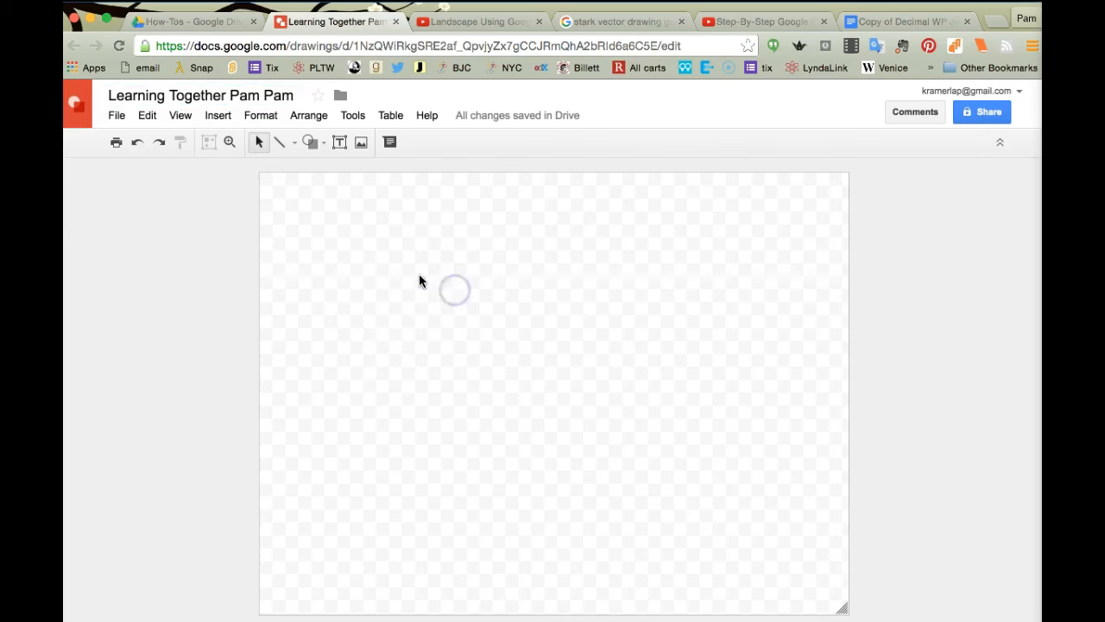
left_click(362, 145)
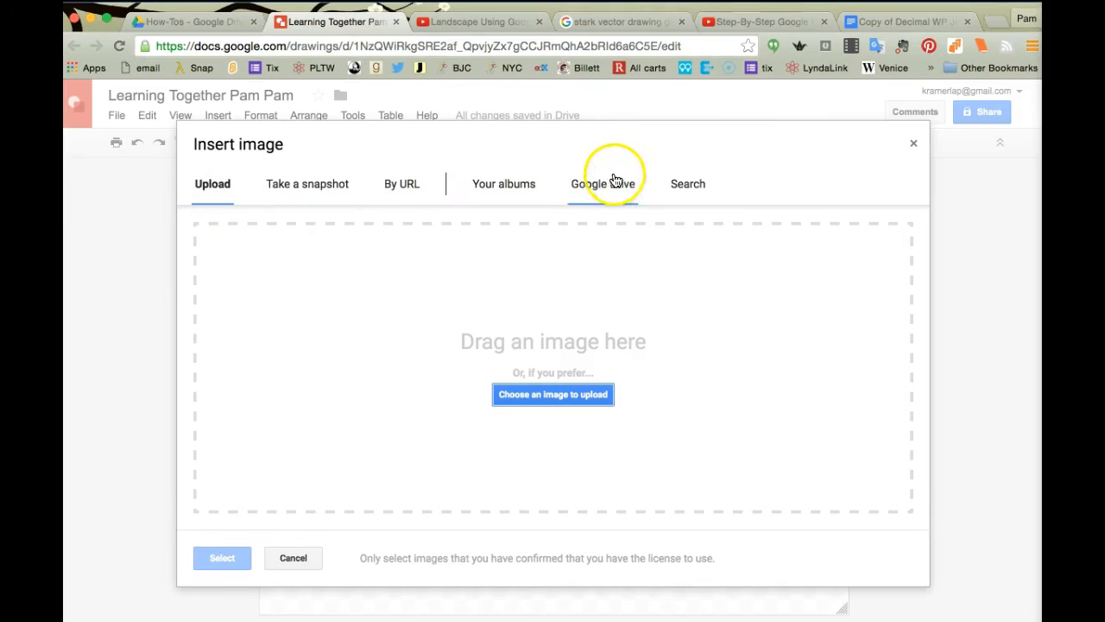
Step: Insert the Test Portfolio album photo of two boys playing chess
left_click(499, 185)
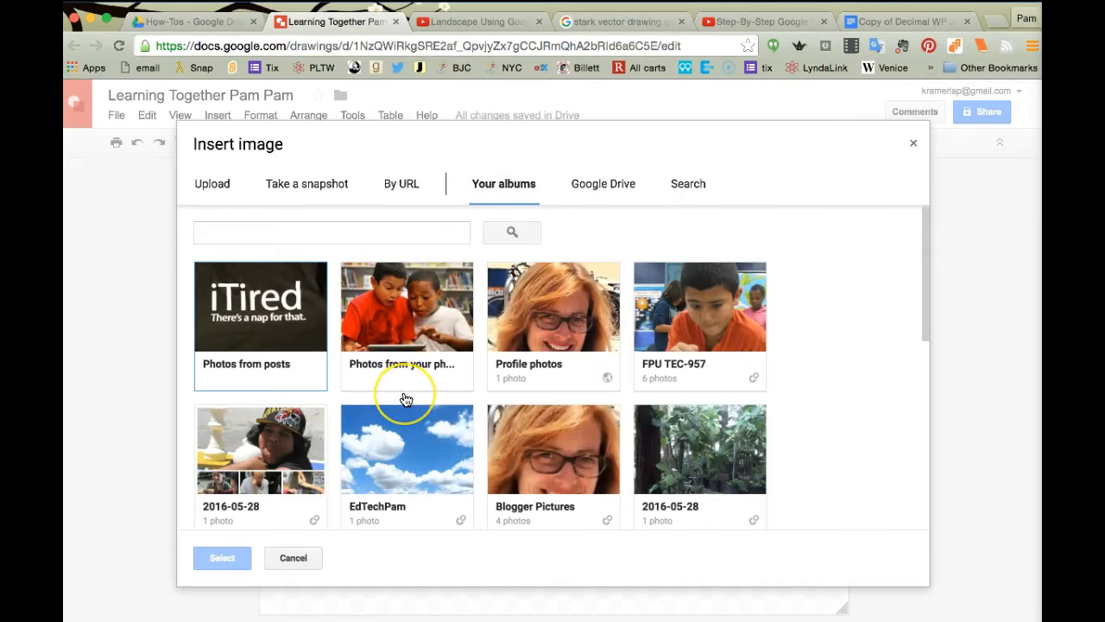
scroll(404, 398, "down", 3)
scroll(405, 398, "down", 5)
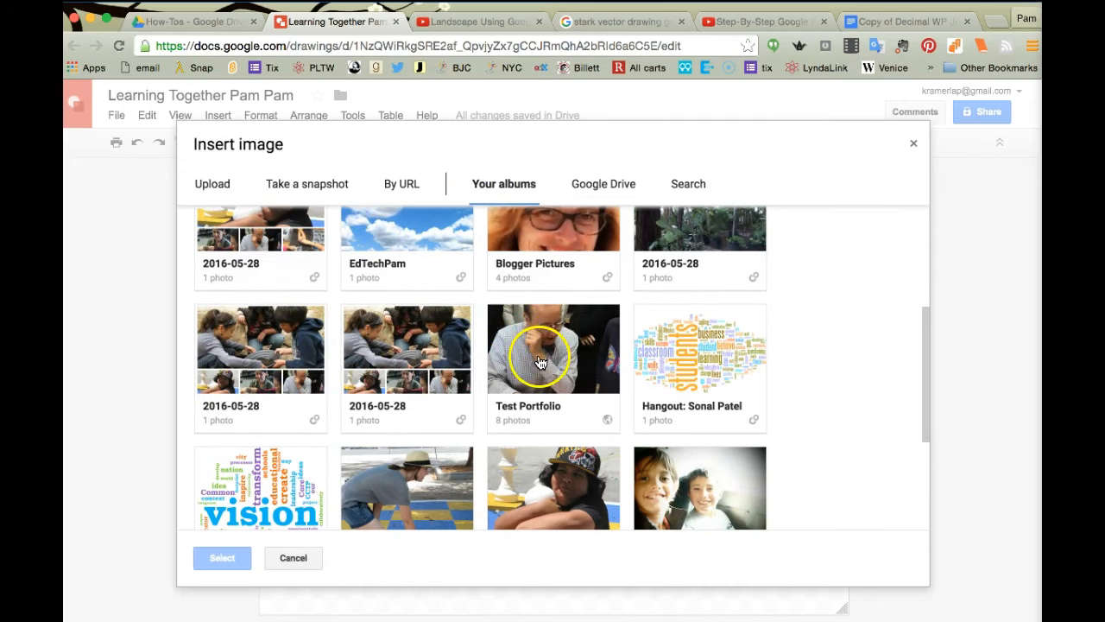
left_click(533, 363)
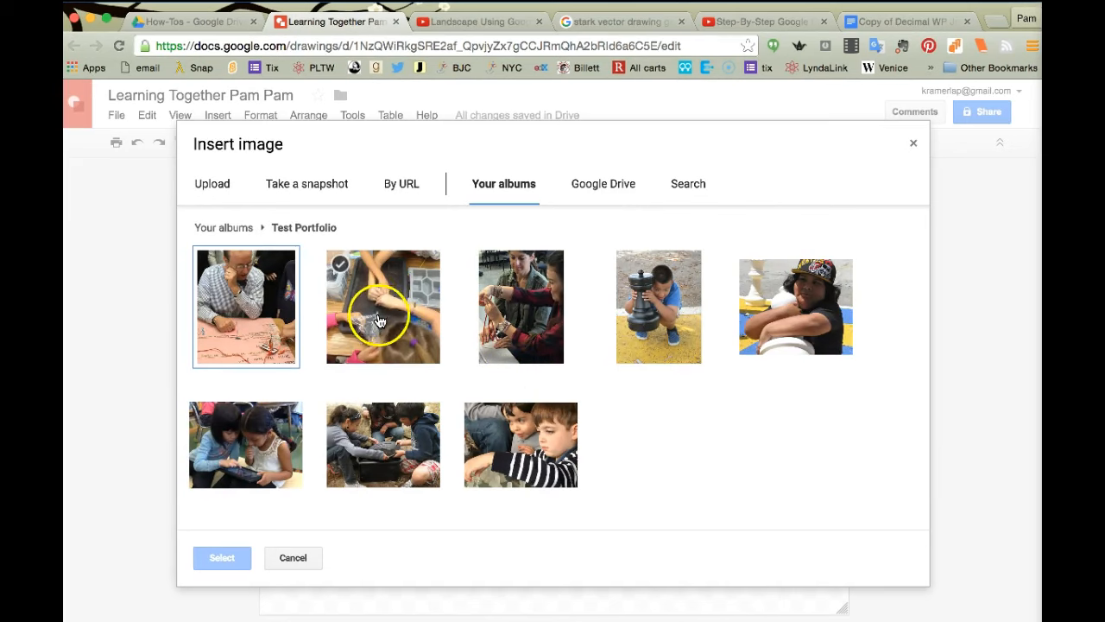
left_click(517, 433)
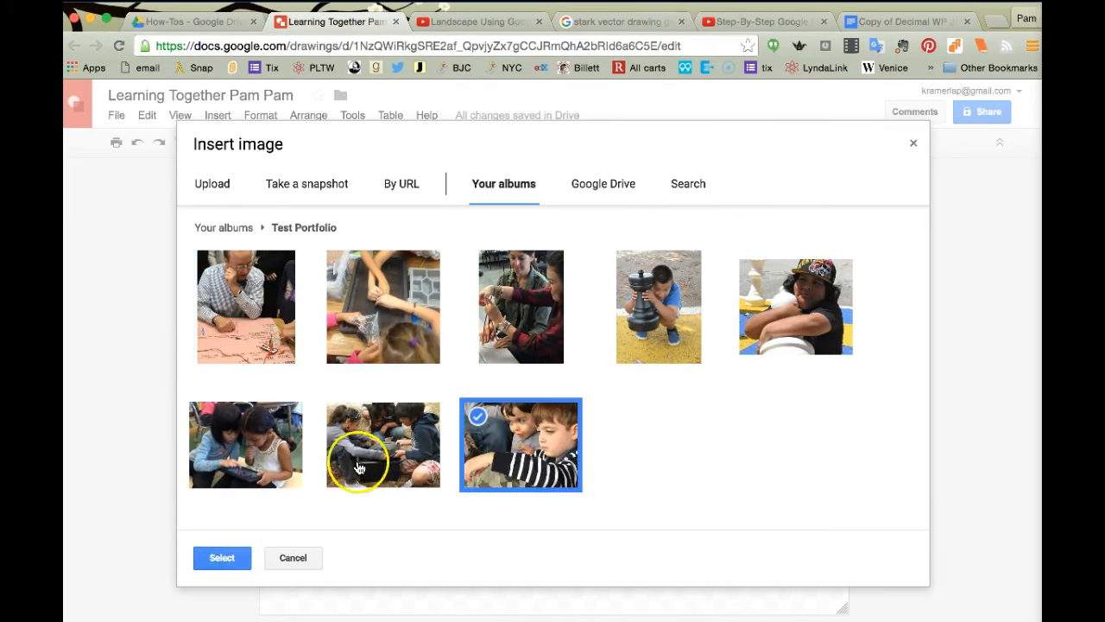
left_click(221, 557)
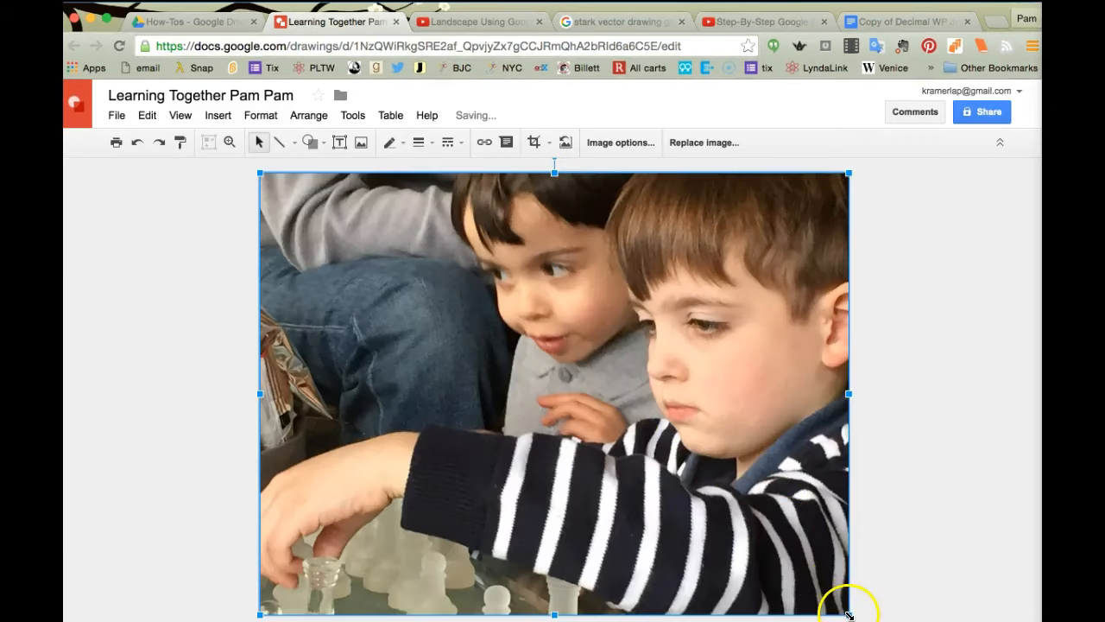
Step: Shrink the chess photo and move it right of the page centre
left_click_drag(846, 611, 470, 380)
left_click_drag(400, 257, 664, 382)
left_click(361, 143)
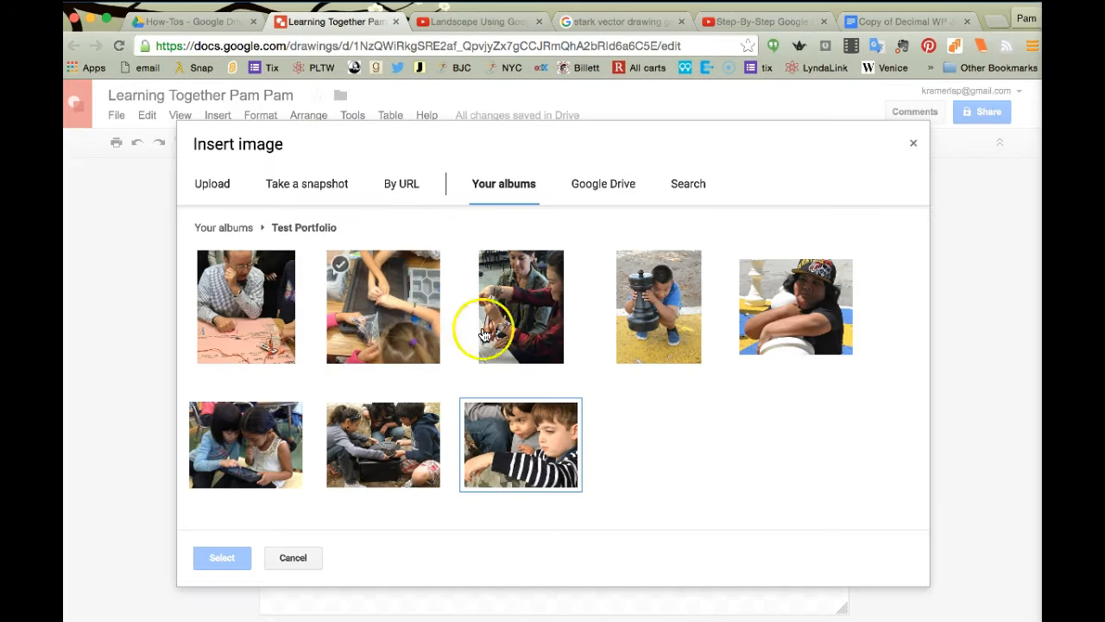
Step: Insert the children-around-a-black-box photo, shrink it to the upper left, and lower the chess photo slightly
left_click(406, 432)
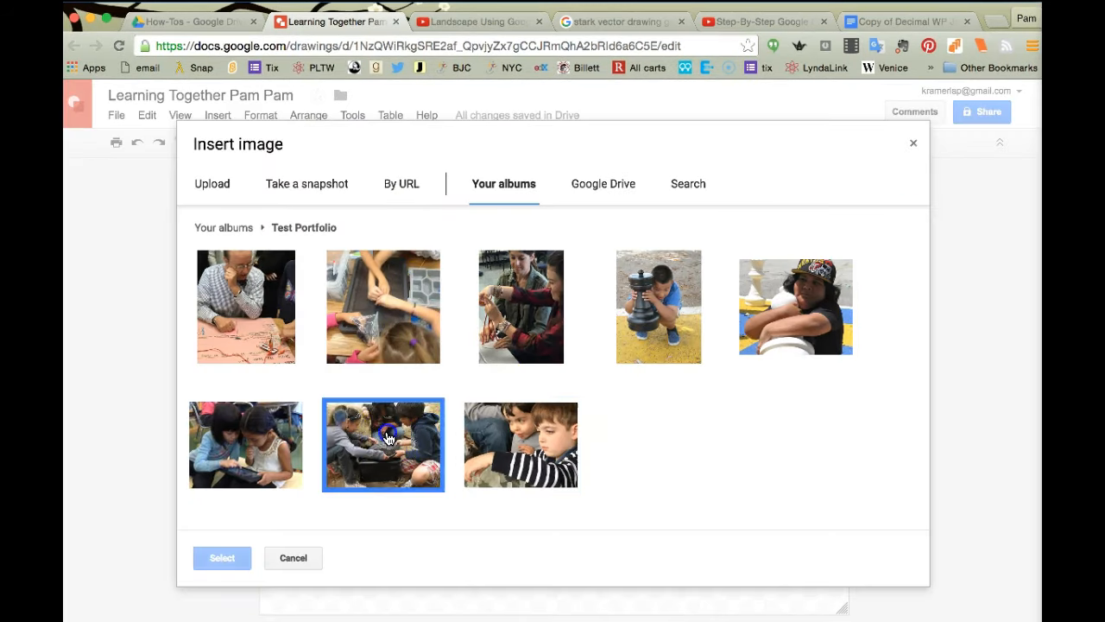
left_click(215, 559)
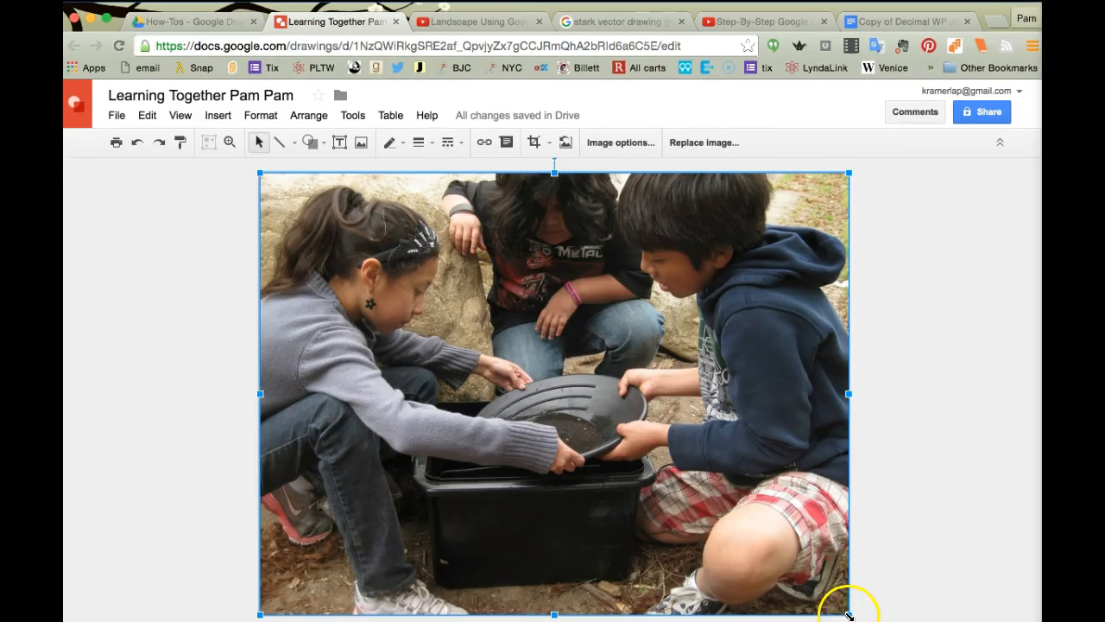
left_click_drag(849, 615, 511, 361)
left_click(432, 256)
left_click_drag(420, 285, 457, 320)
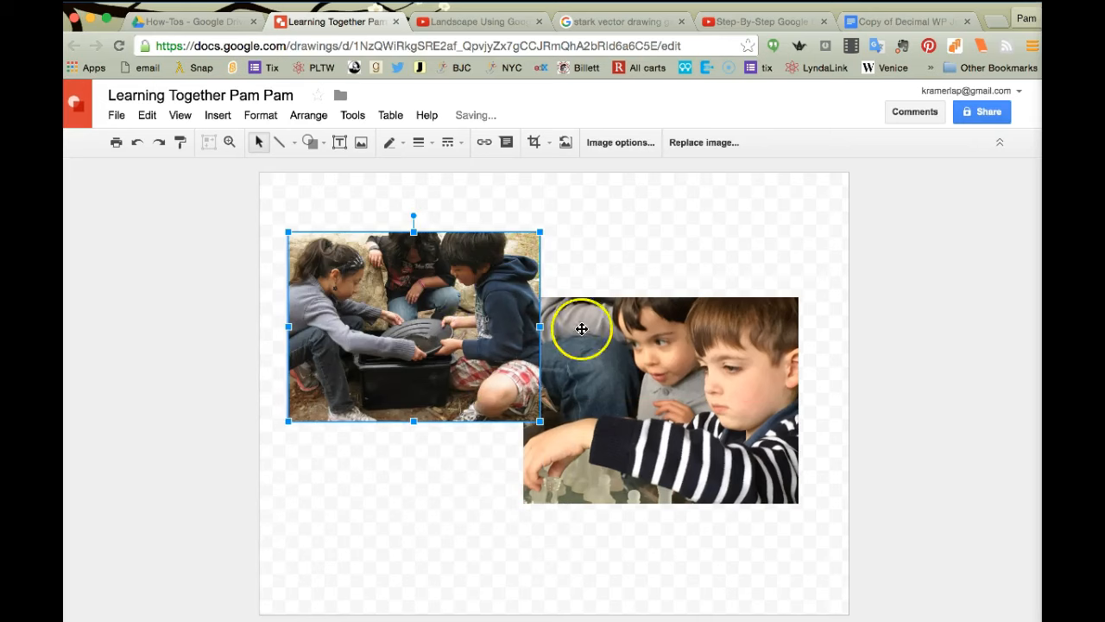
left_click_drag(614, 350, 611, 398)
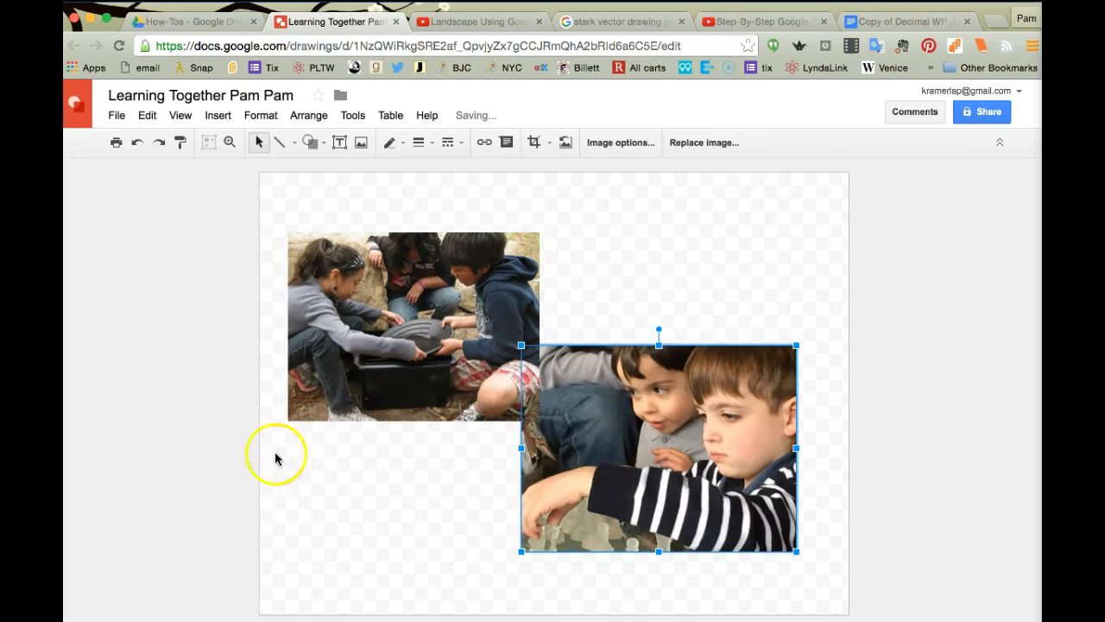
left_click(361, 144)
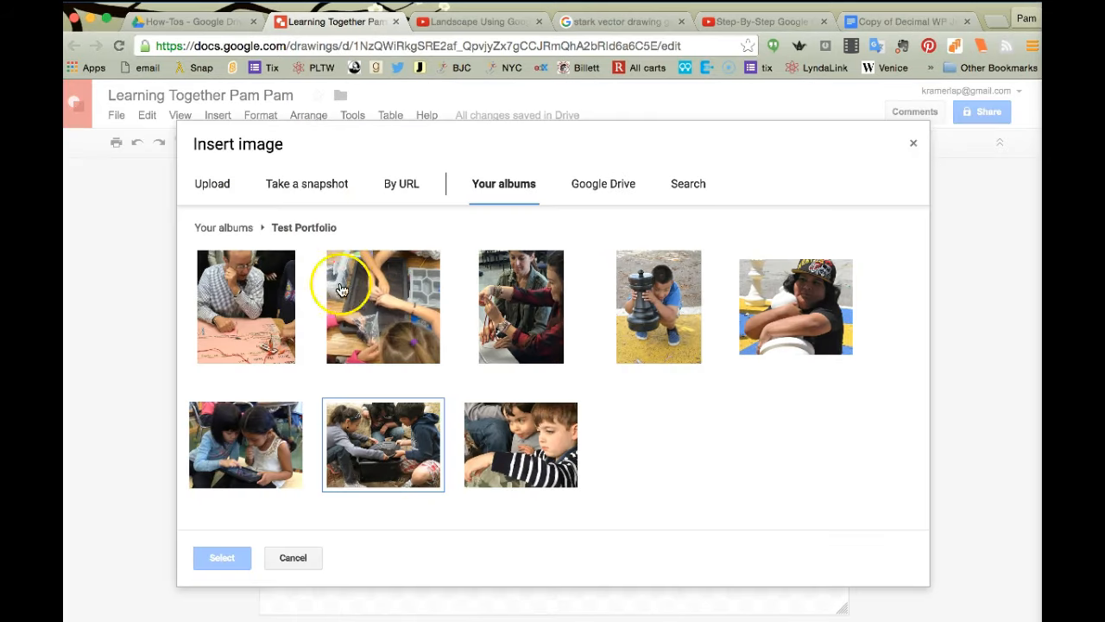
Step: Insert the hands-over-tray photo, shrink it toward the top centre, and shift the girls' photo left
left_click(400, 310)
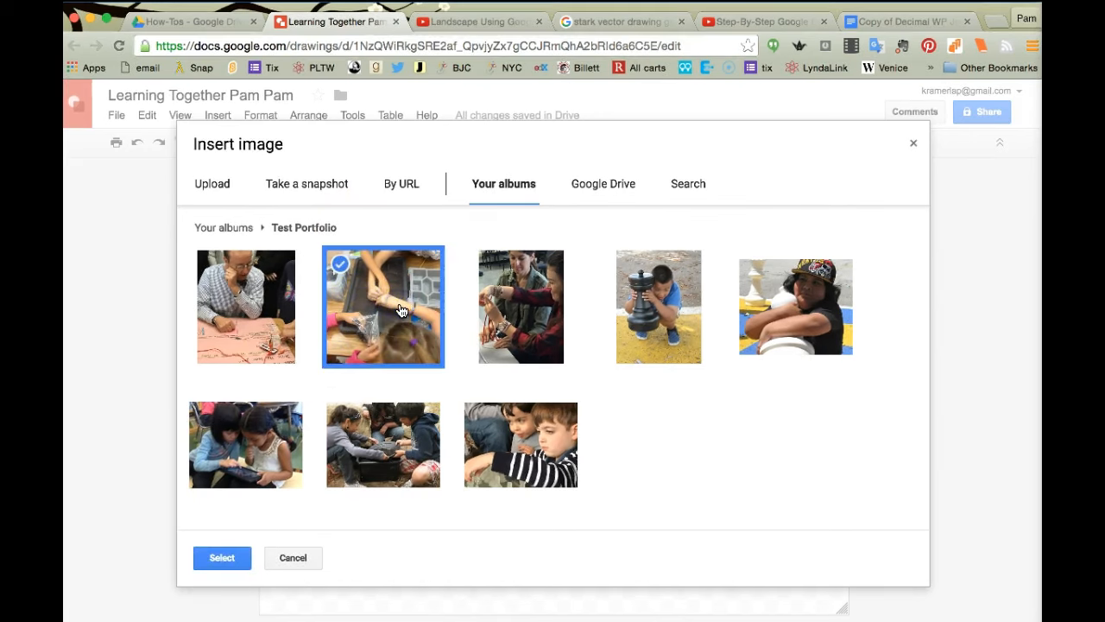
left_click(214, 562)
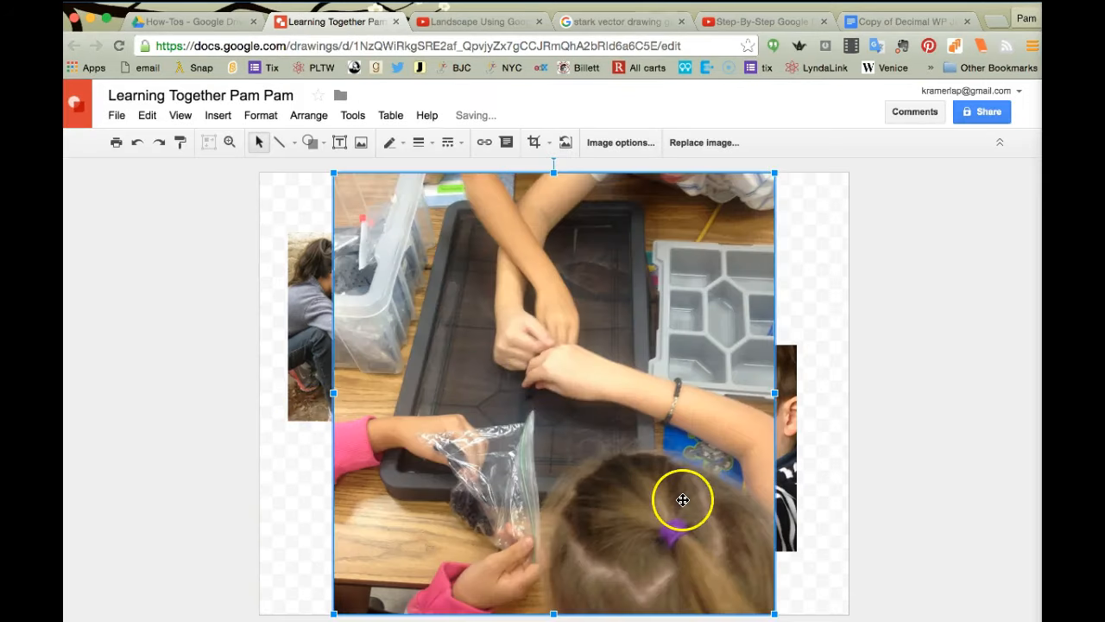
left_click_drag(775, 613, 608, 429)
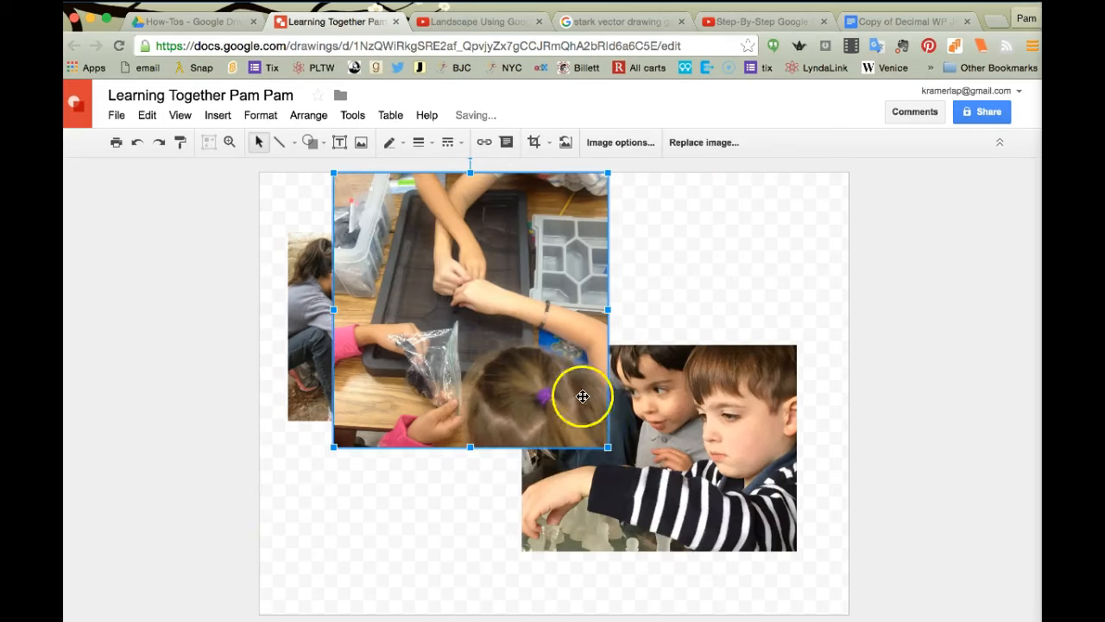
left_click_drag(605, 446, 553, 393)
left_click_drag(487, 277, 598, 300)
left_click_drag(425, 295, 407, 379)
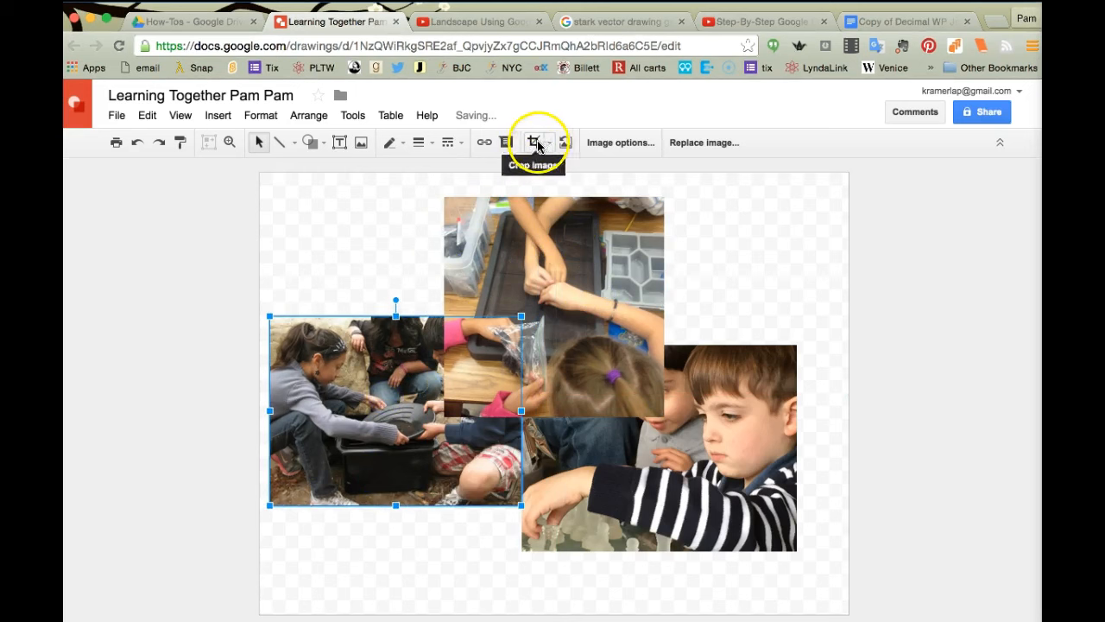
Step: Crop the tabletop photo's bottom edge up to just above the two lower photos
left_click(535, 274)
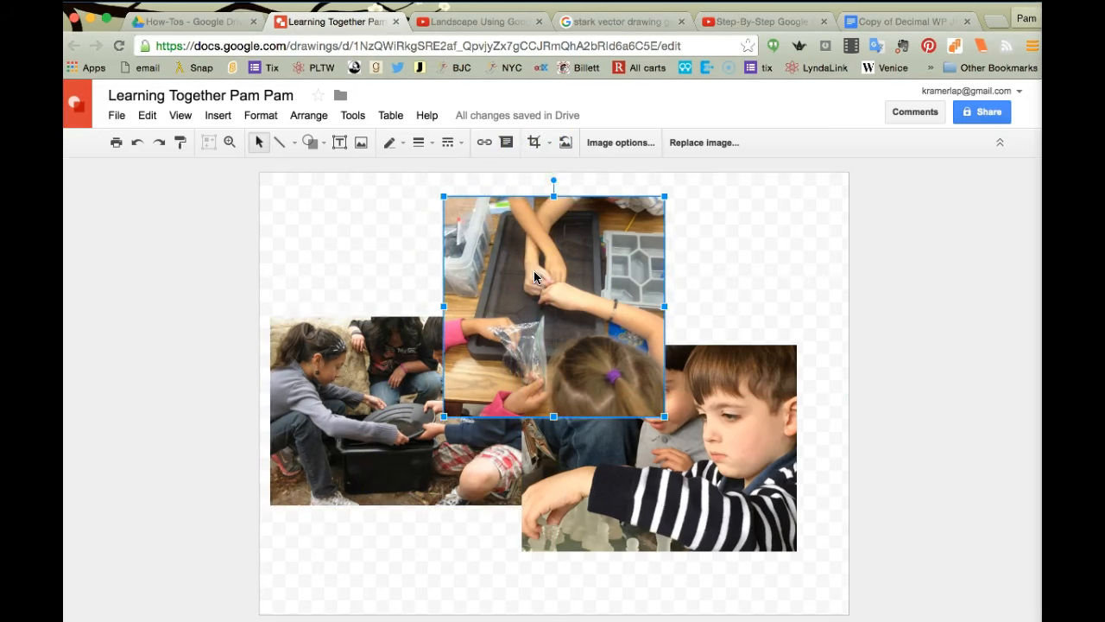
left_click(536, 142)
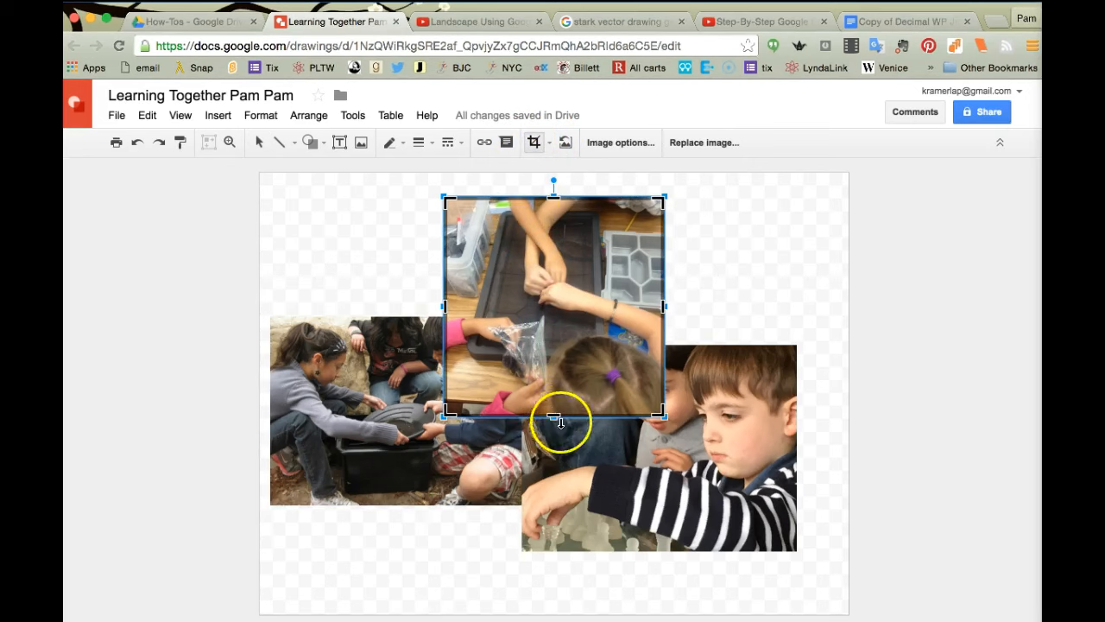
left_click_drag(554, 416, 551, 359)
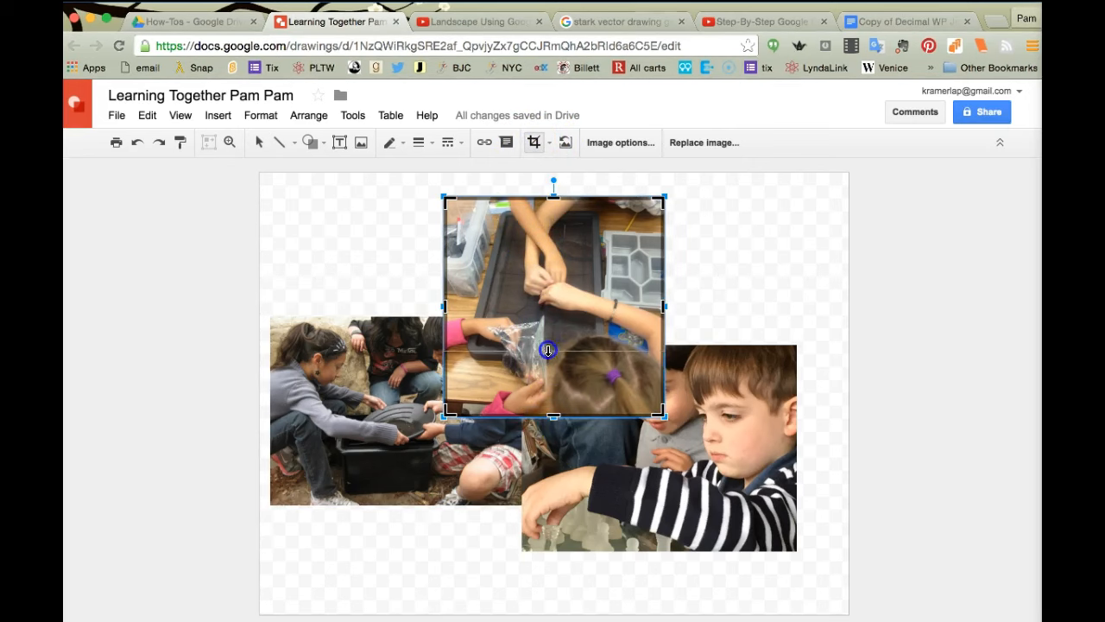
left_click_drag(547, 342, 547, 342)
left_click(708, 267)
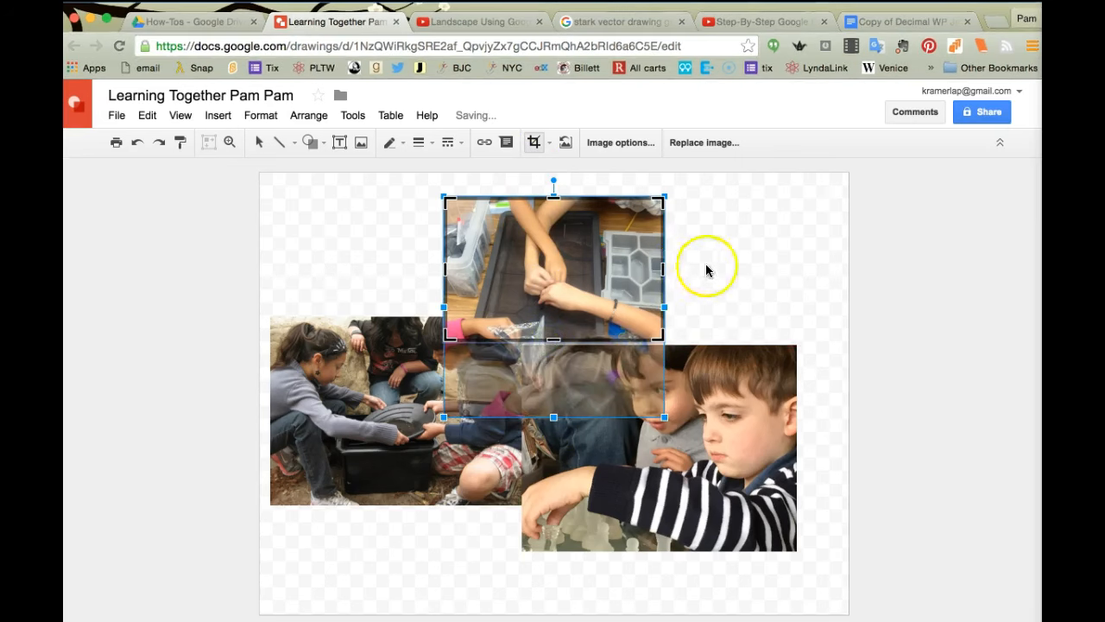
left_click(647, 288)
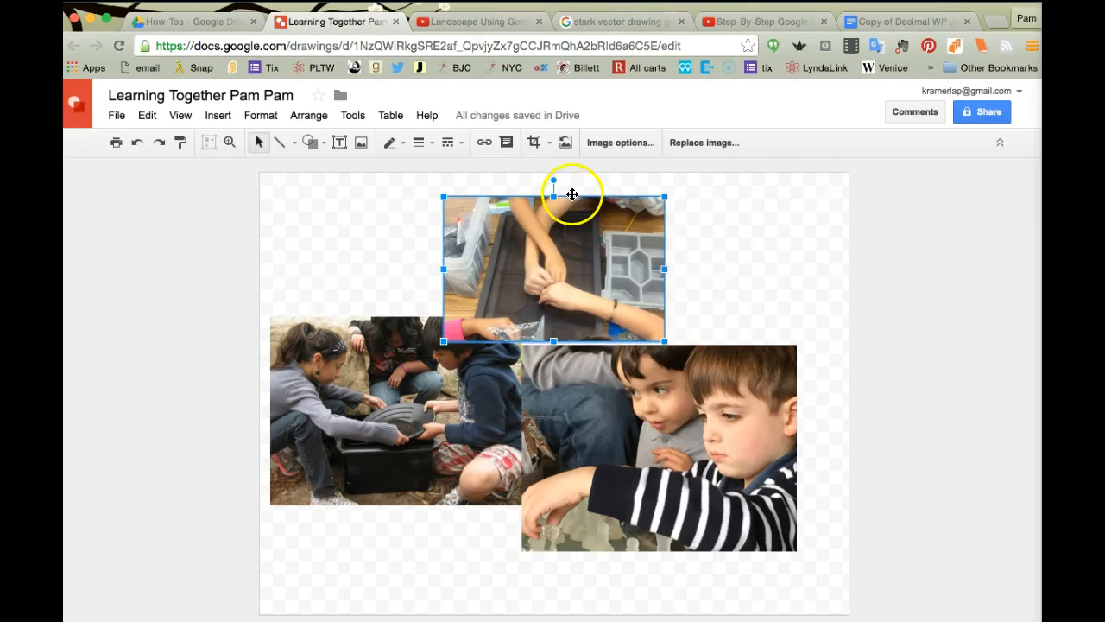
Step: Try an oval mask on the tabletop photo, then undo it
left_click(550, 145)
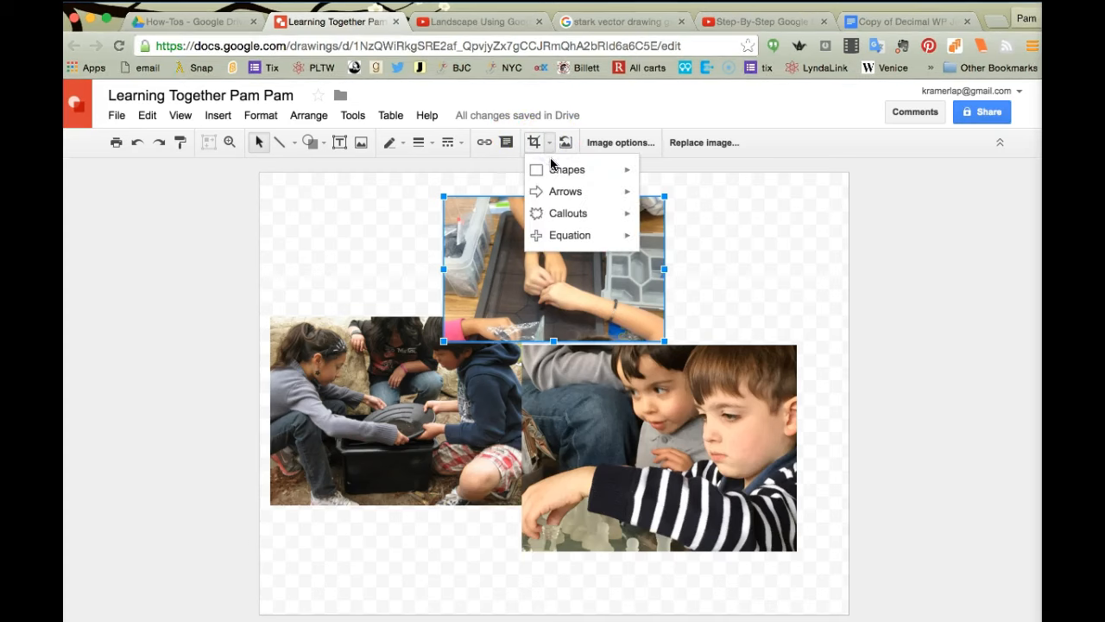
mouse_move(554, 176)
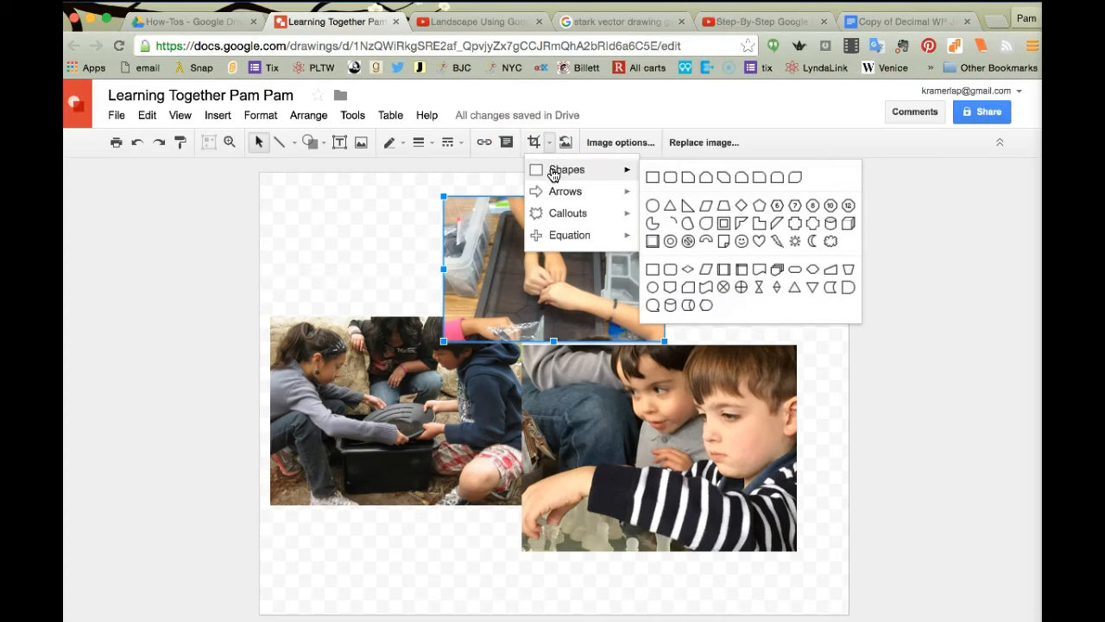
left_click(652, 207)
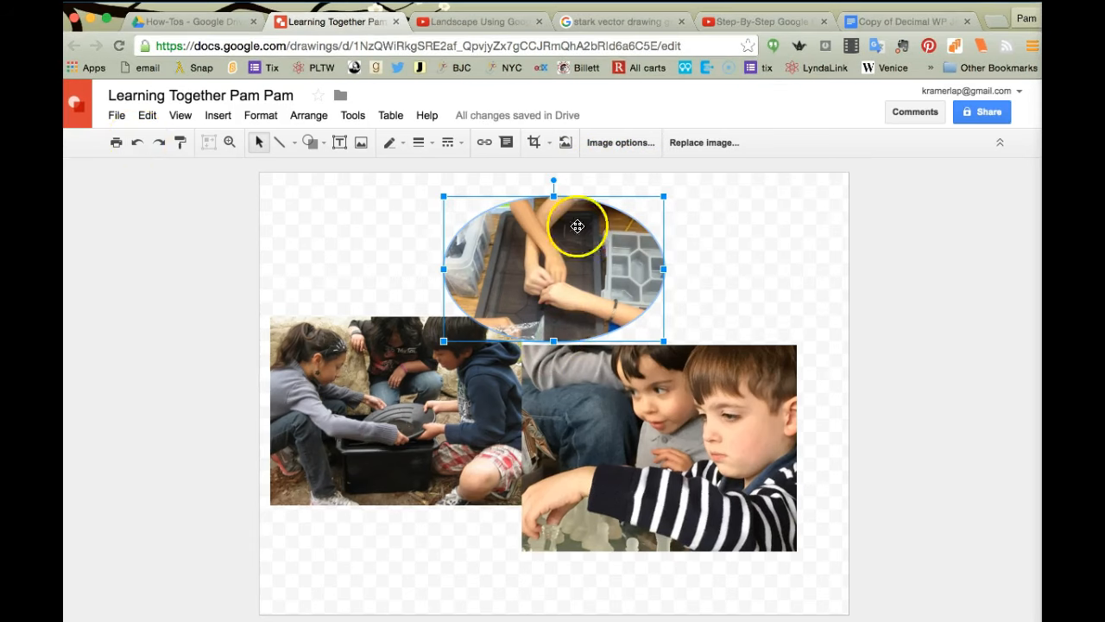
left_click_drag(664, 272, 507, 281)
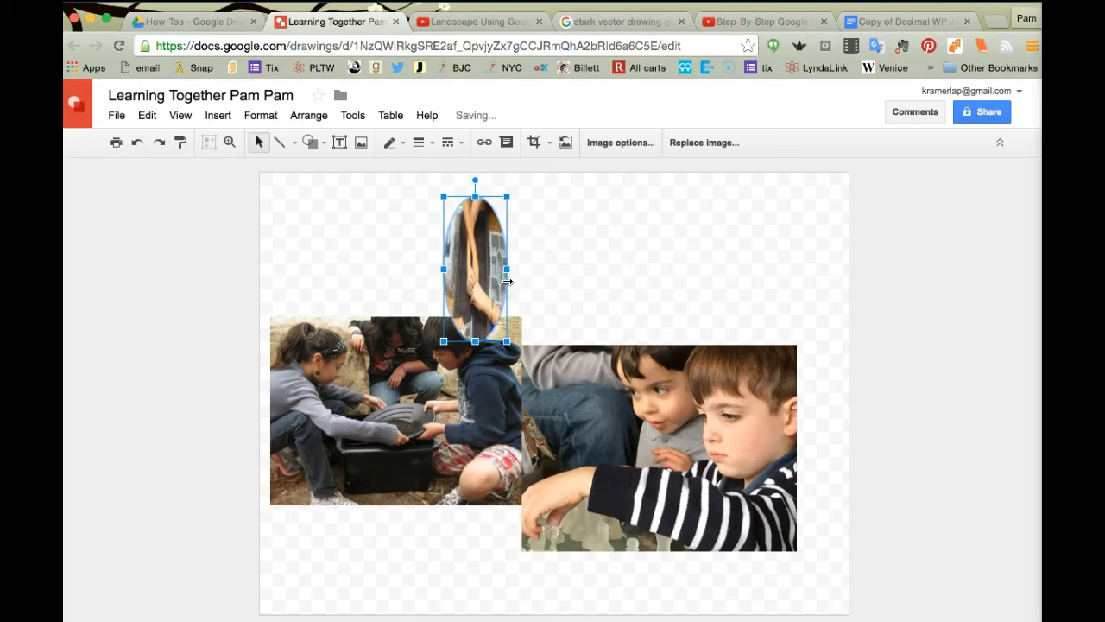
key("super+z")
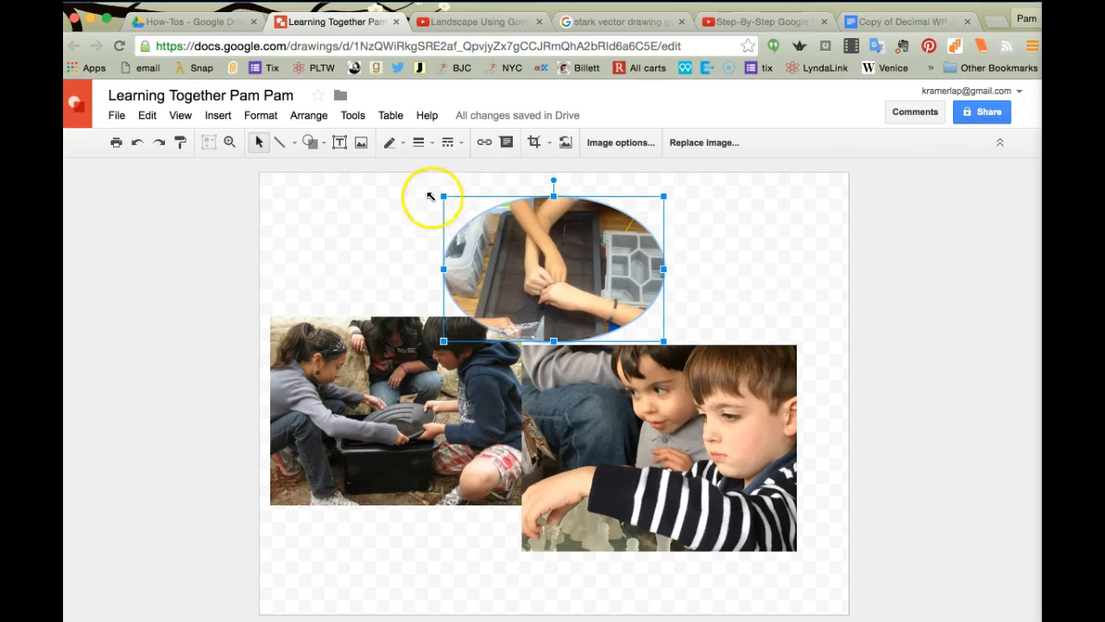
left_click(138, 143)
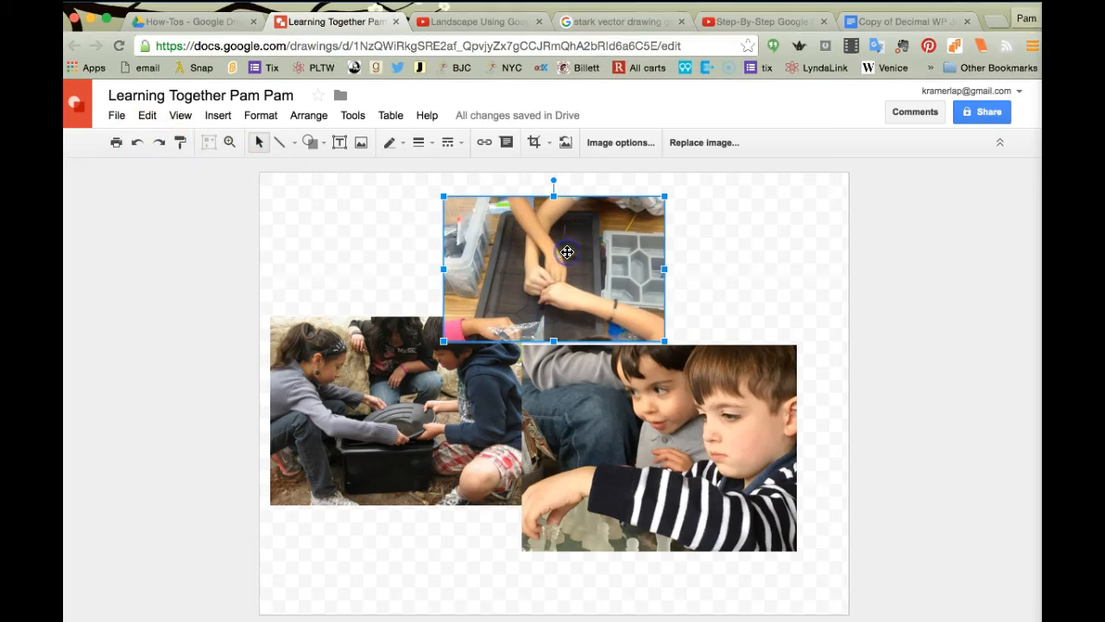
Step: Crop the tray photo's left, right and bottom edges and move it down between the lower photos
left_click(535, 143)
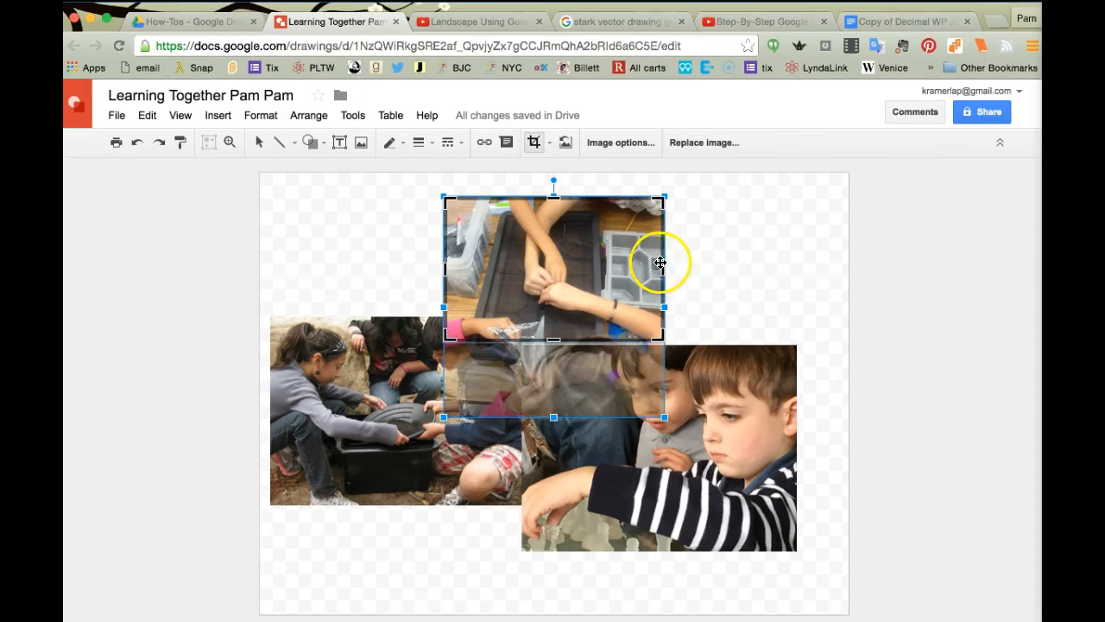
left_click_drag(663, 268, 595, 271)
left_click_drag(466, 269, 469, 269)
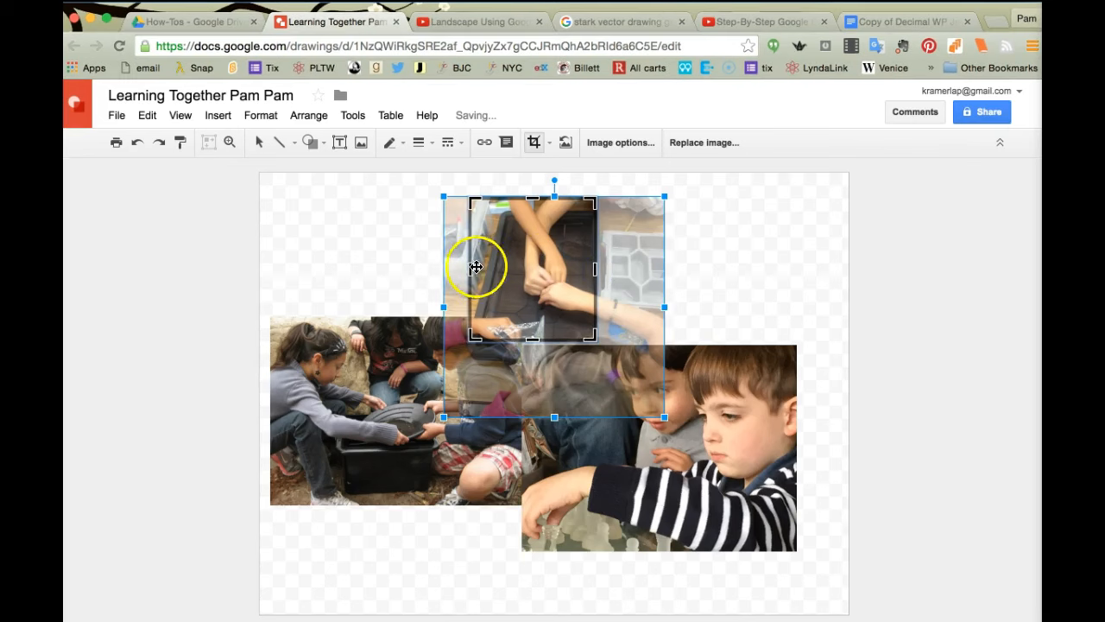
left_click_drag(477, 267, 495, 268)
left_click_drag(547, 339, 545, 313)
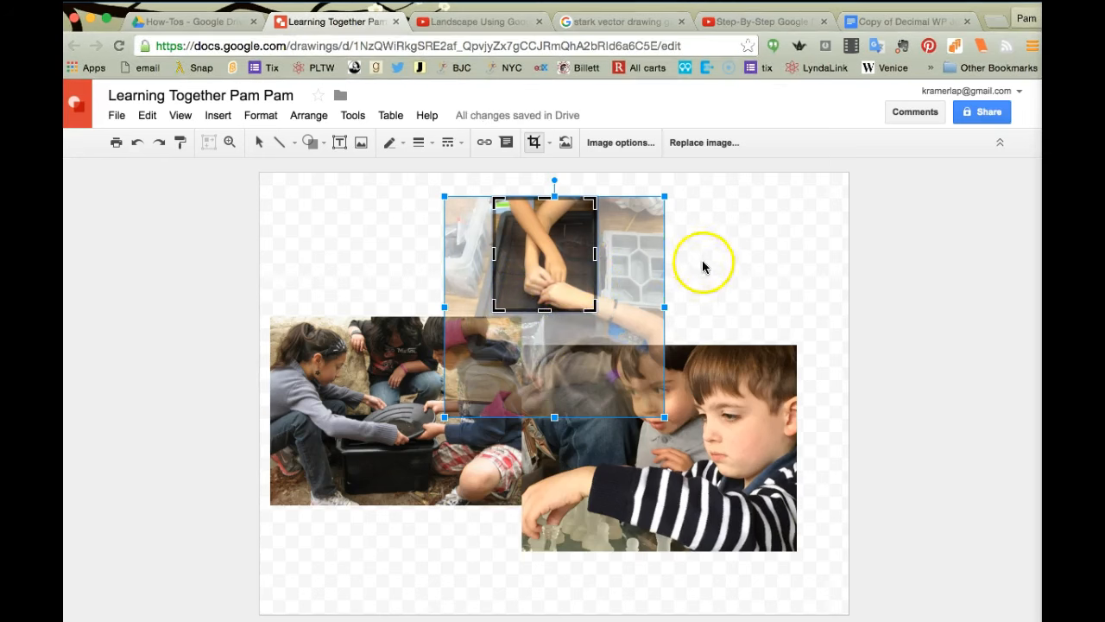
left_click(703, 263)
left_click_drag(562, 258, 557, 329)
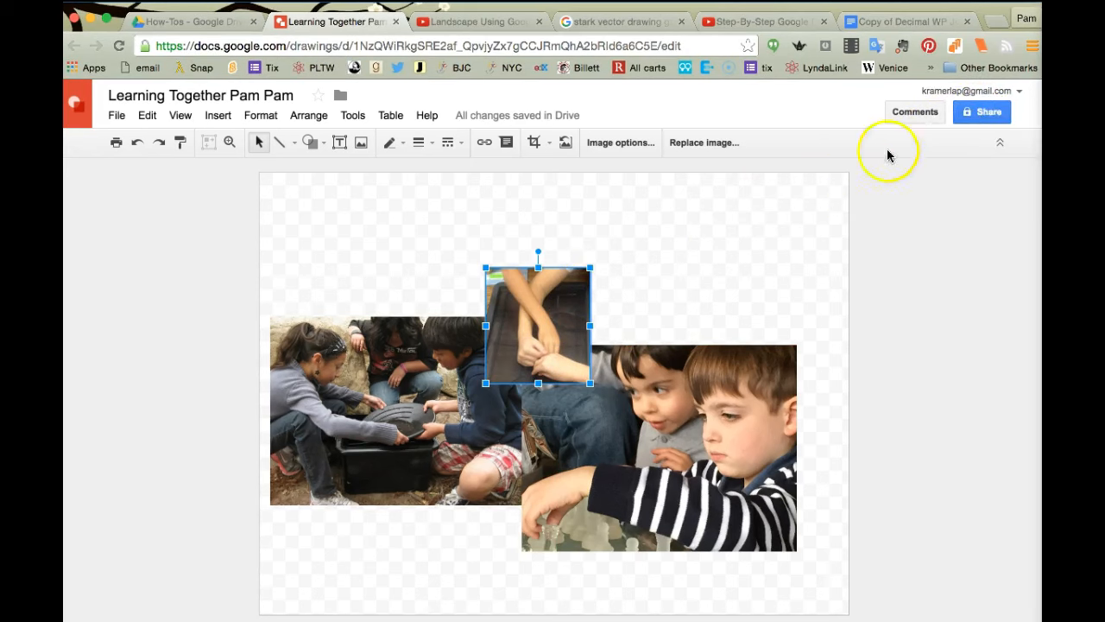
Step: Invite a collaborator found by name with Can edit access and send the share invitation
left_click(987, 111)
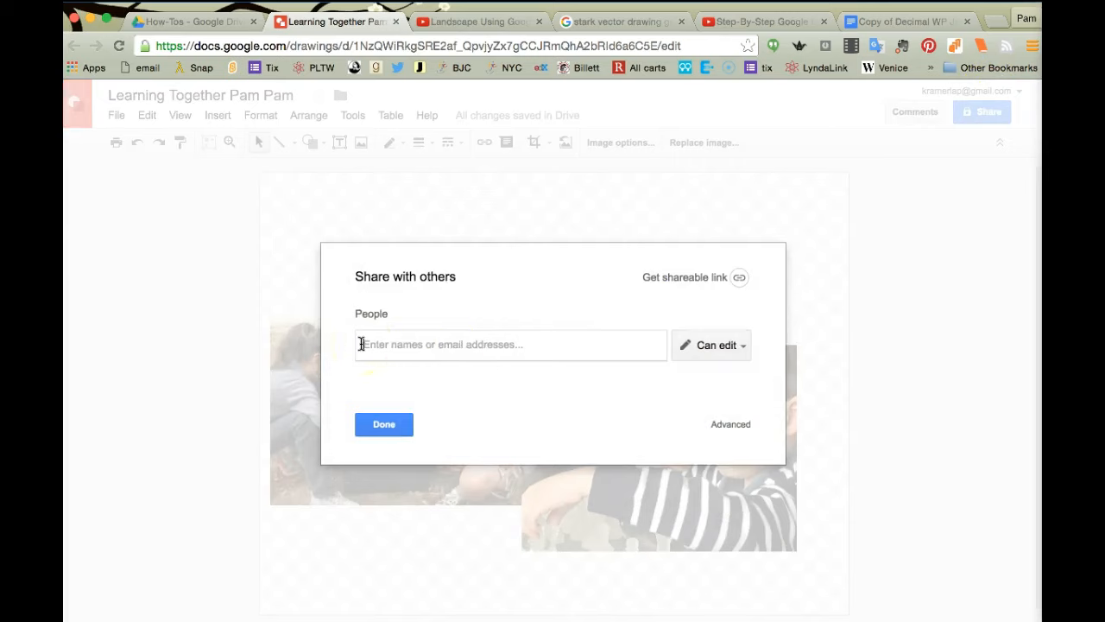
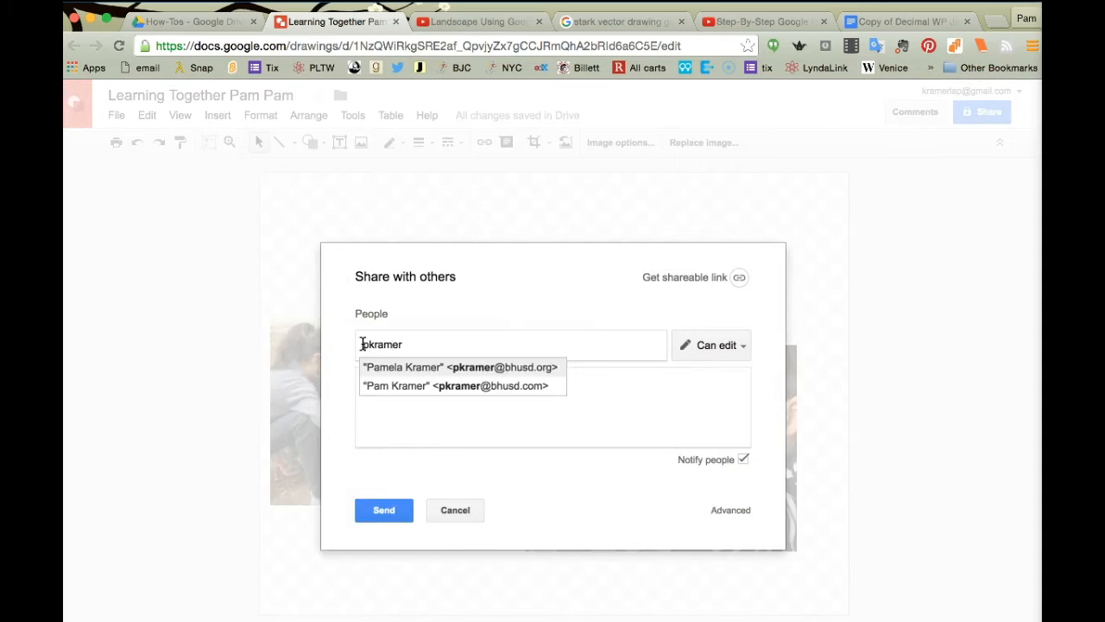
left_click(398, 386)
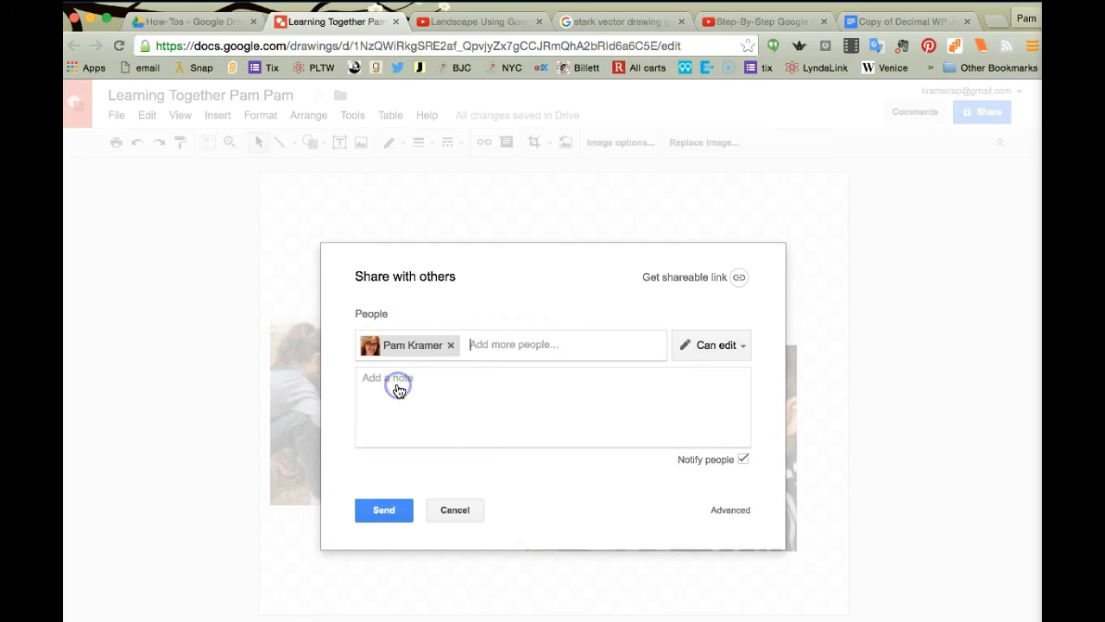
left_click(378, 510)
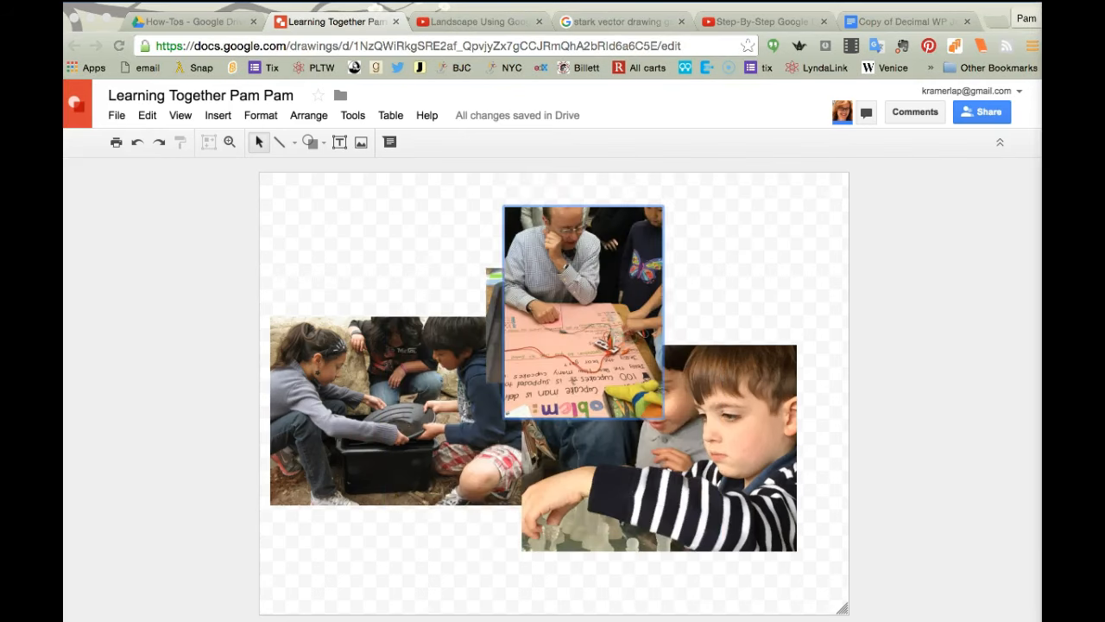
Step: Reposition the hands, poster and chess photos into their final overlapping layout, chess photo lower right
left_click_drag(575, 291, 700, 257)
left_click(525, 249)
left_click_drag(535, 256, 547, 344)
left_click(681, 267)
left_click_drag(716, 403, 744, 431)
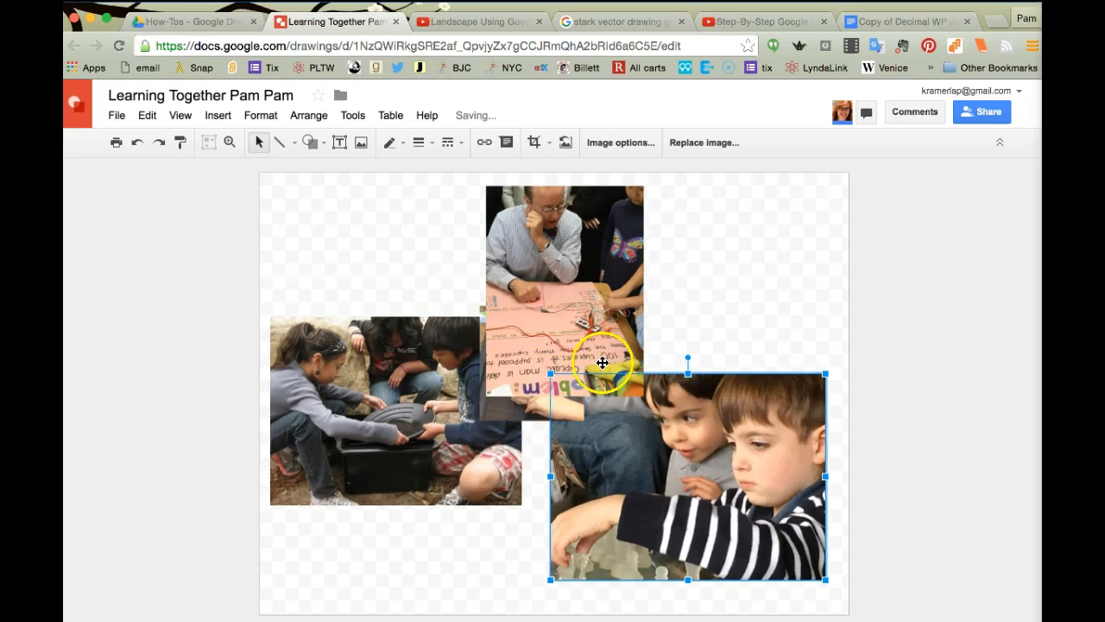
left_click(520, 407)
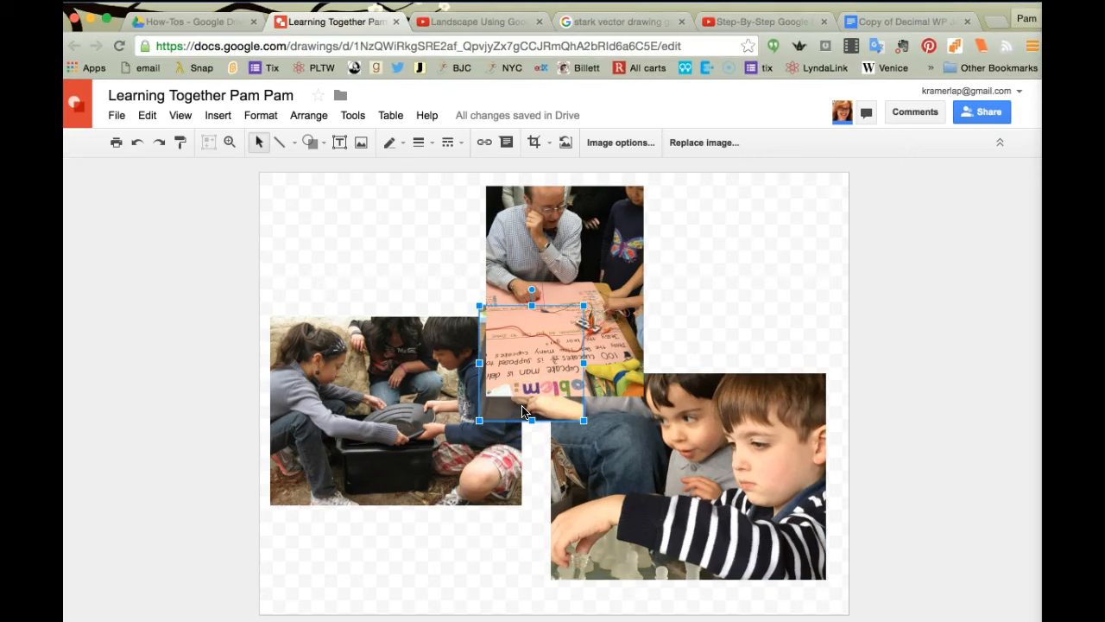
Step: Bring the hands-over-tray photo in front of the others and nudge it up and left
right_click(522, 411)
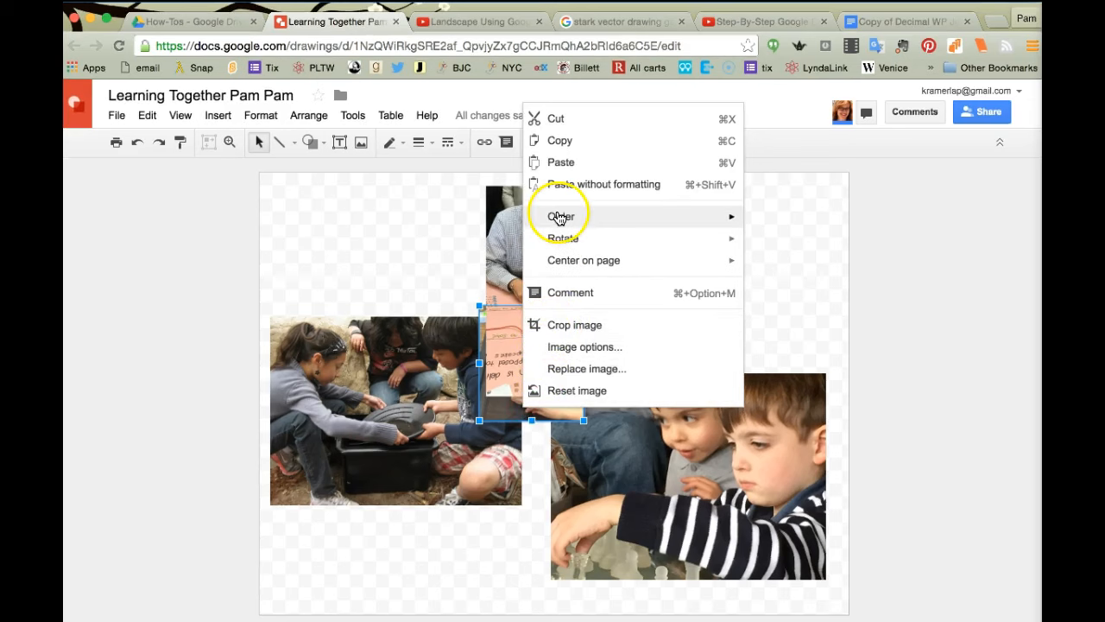
mouse_move(559, 219)
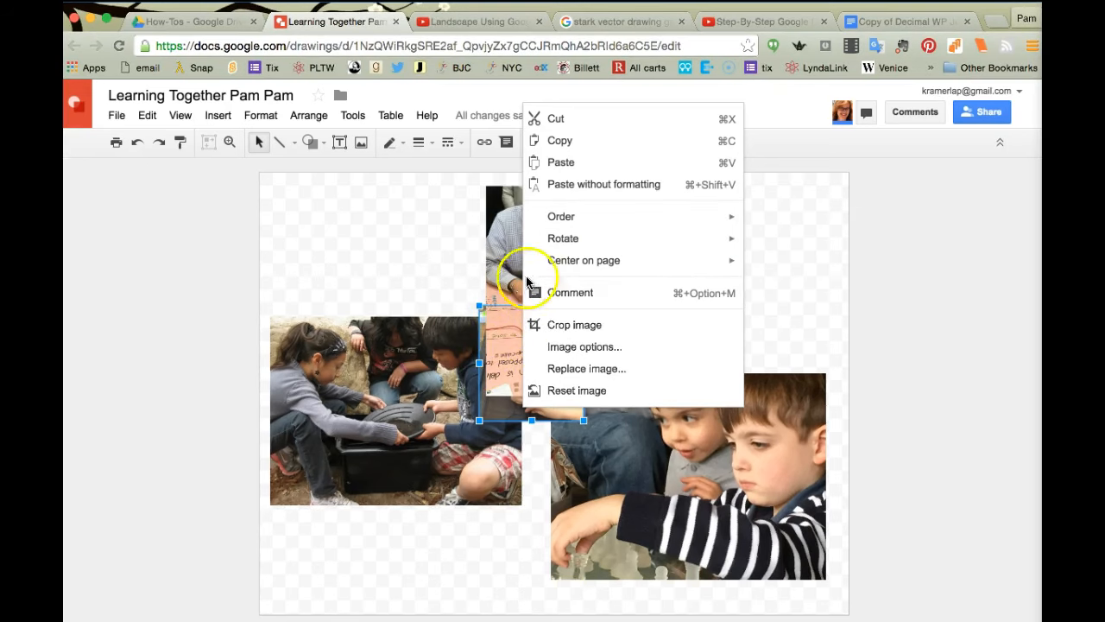
mouse_move(657, 217)
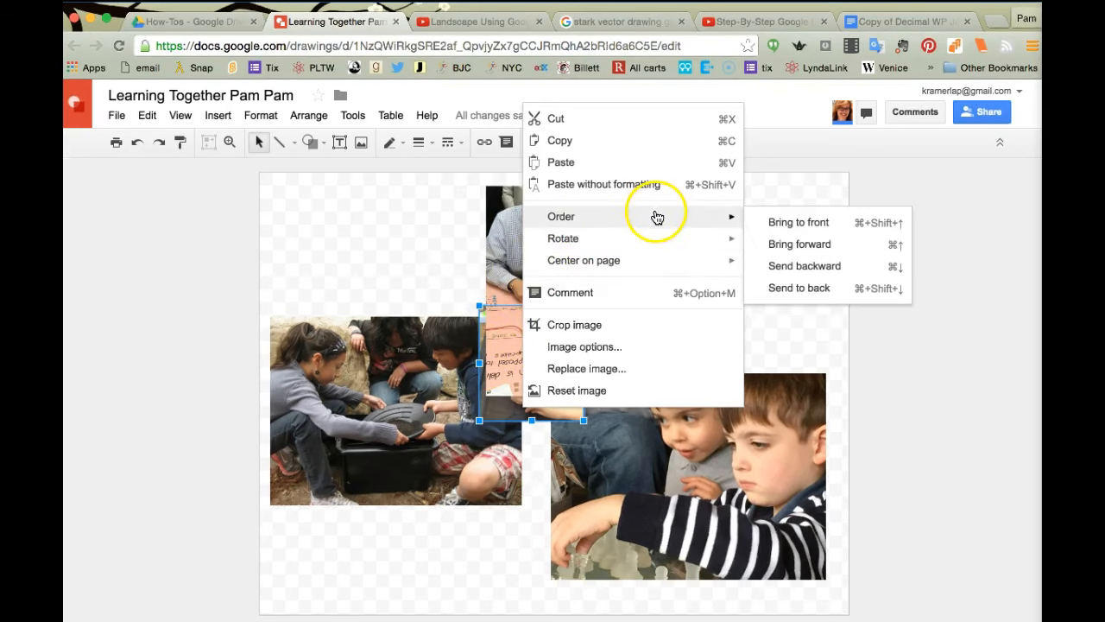
left_click(788, 224)
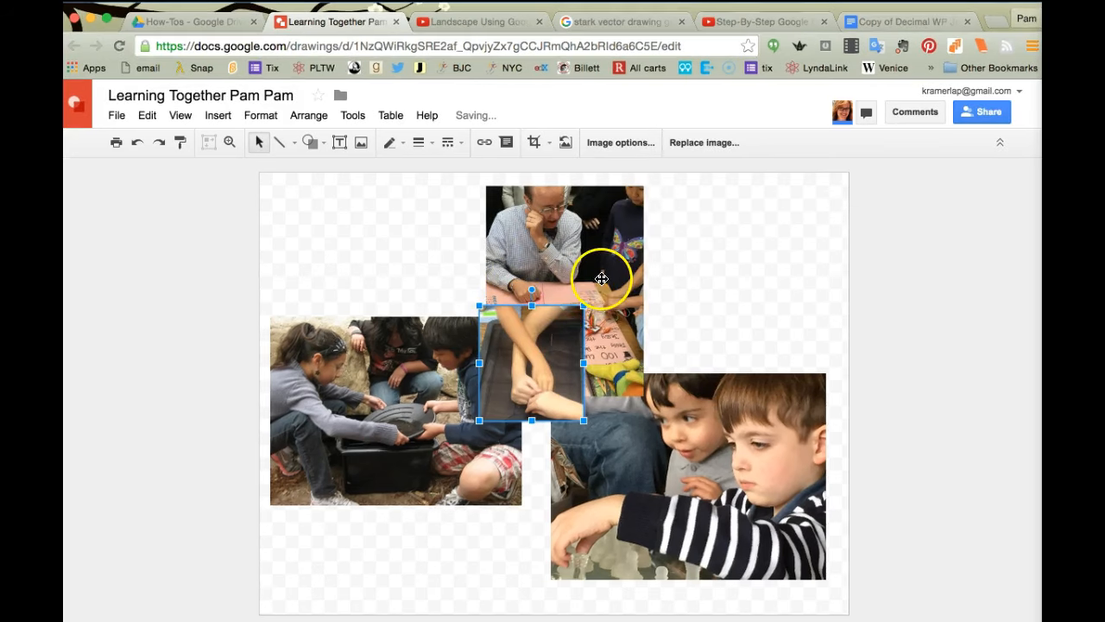
left_click_drag(498, 353, 485, 347)
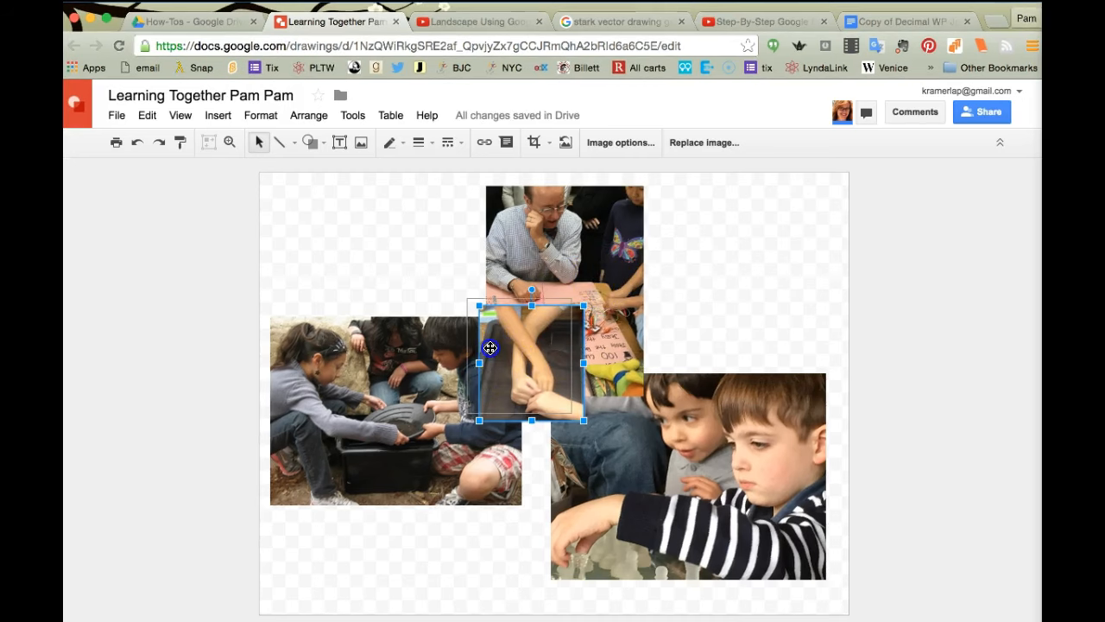
Step: Move the girls' photo slightly down and the top photo of the man slightly right
left_click(438, 394)
left_click_drag(439, 394, 437, 405)
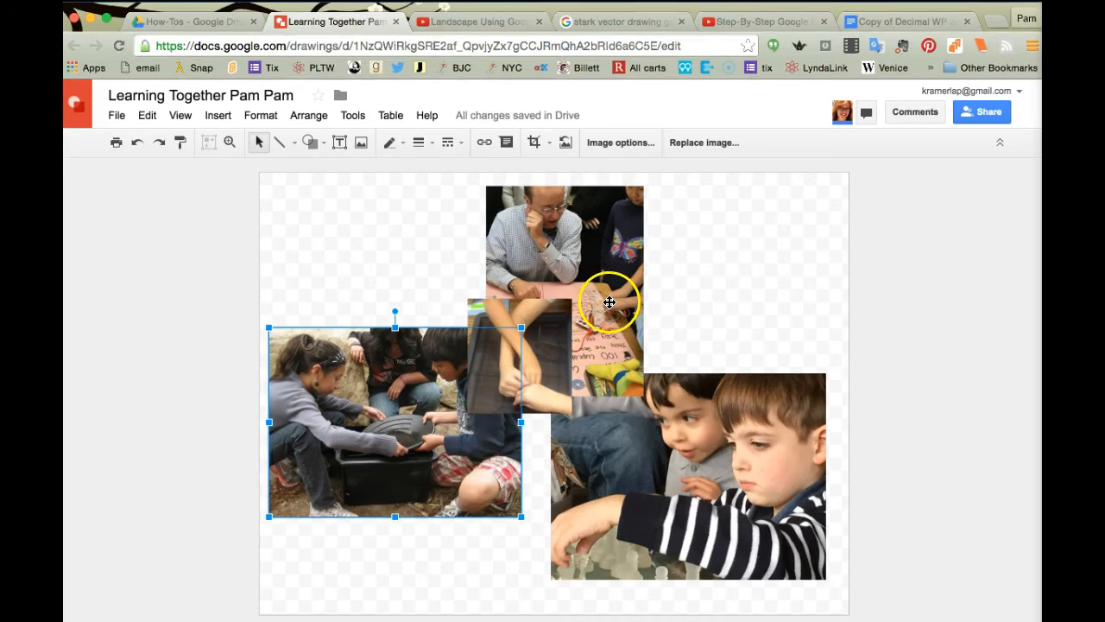
left_click(609, 298)
left_click_drag(615, 301, 620, 304)
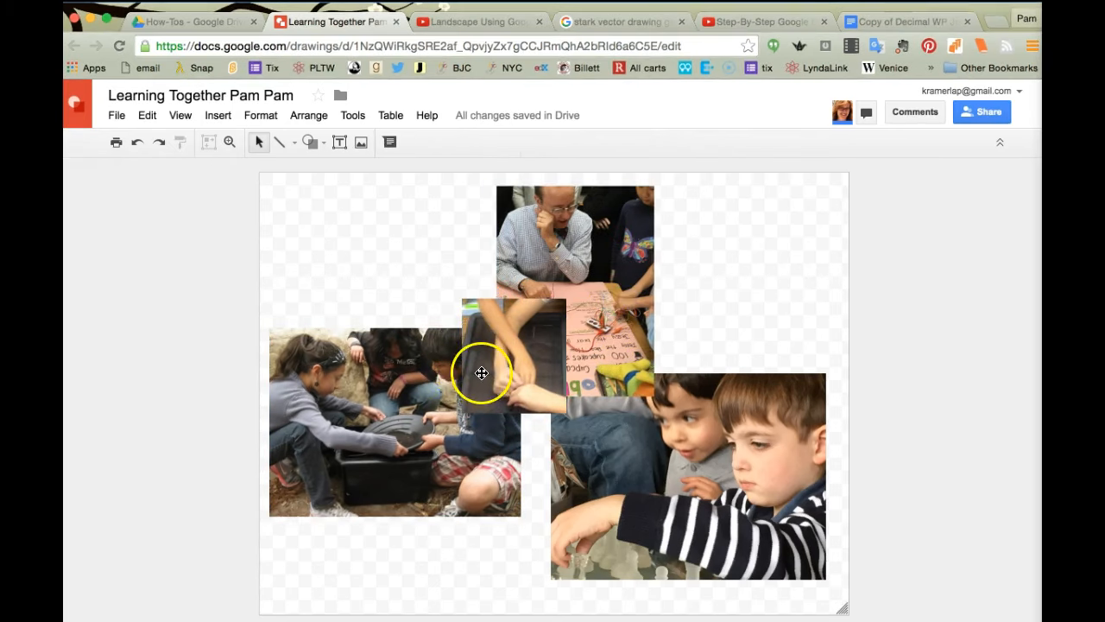
left_click(482, 373)
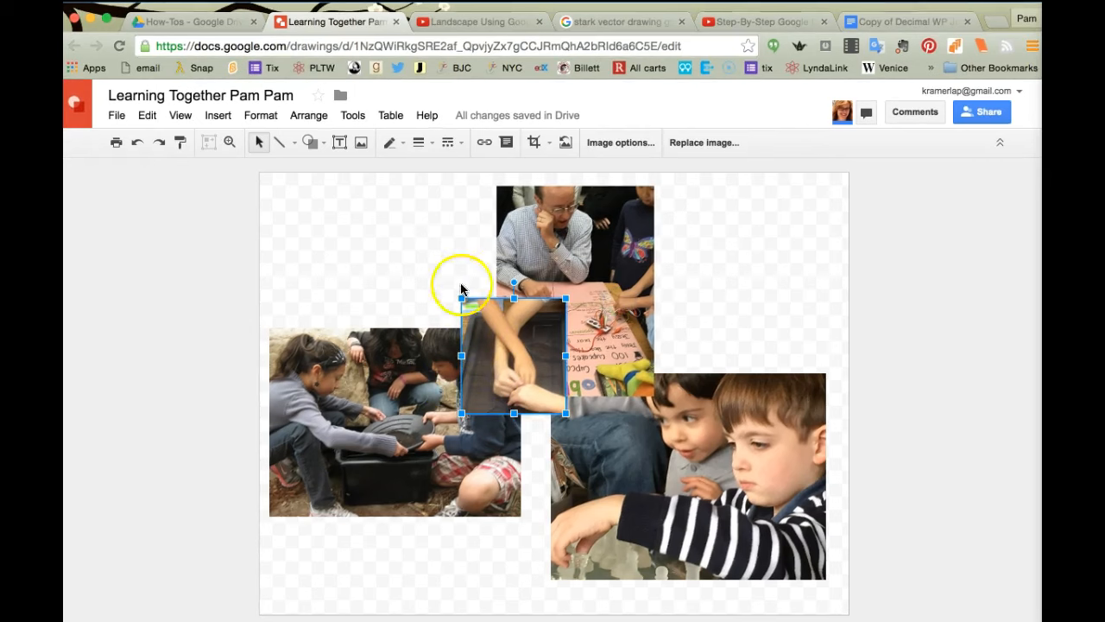
Step: Give the middle hands photo a red 4px border
left_click(403, 144)
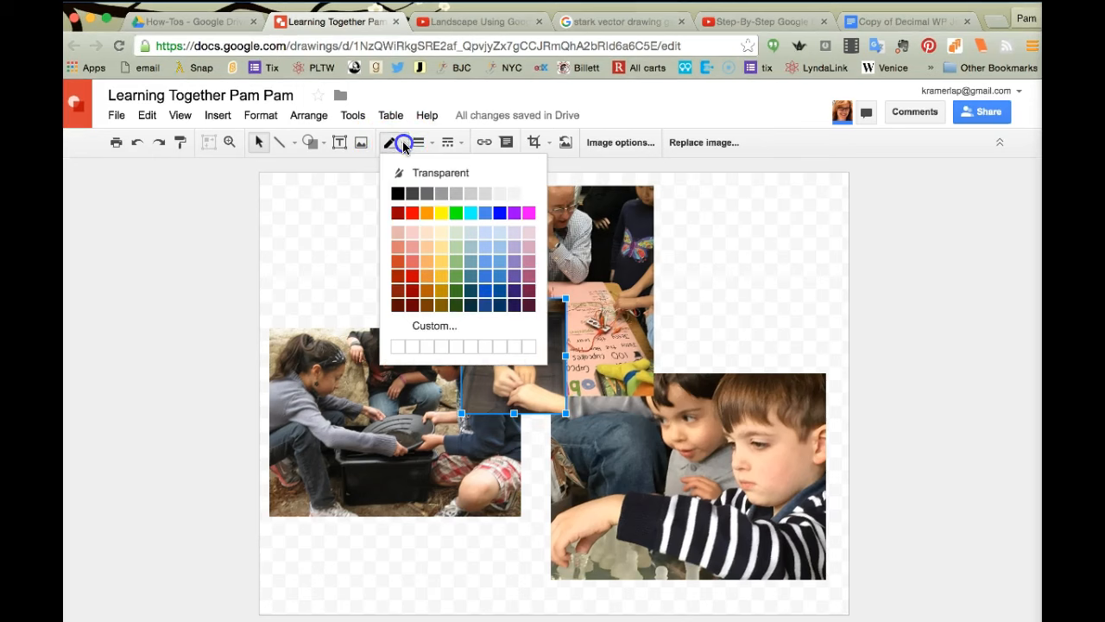
left_click(413, 213)
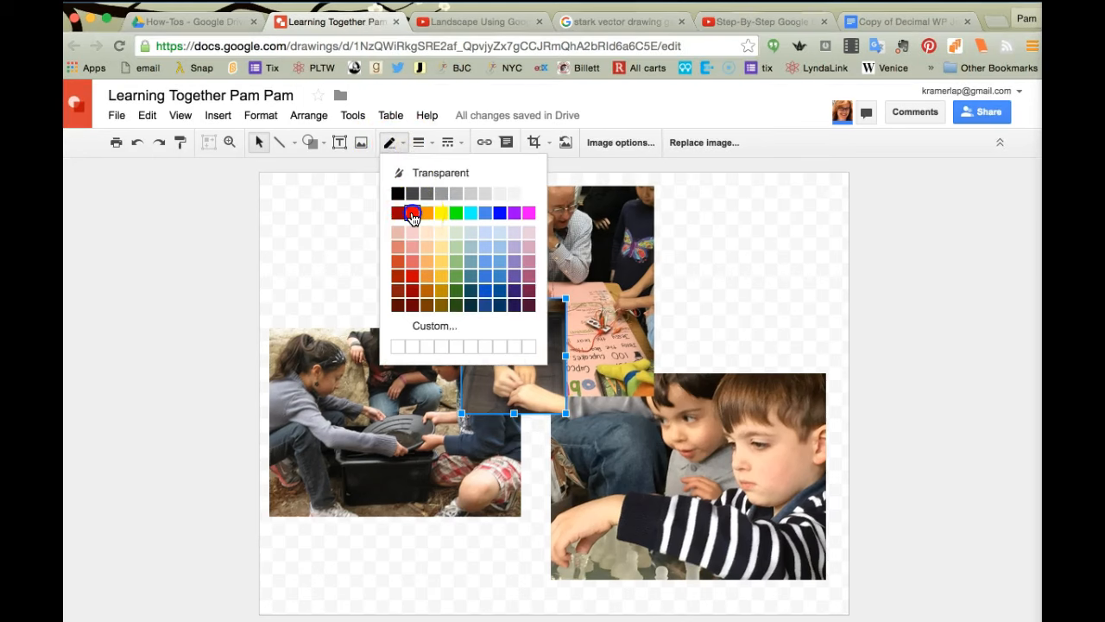
left_click(406, 249)
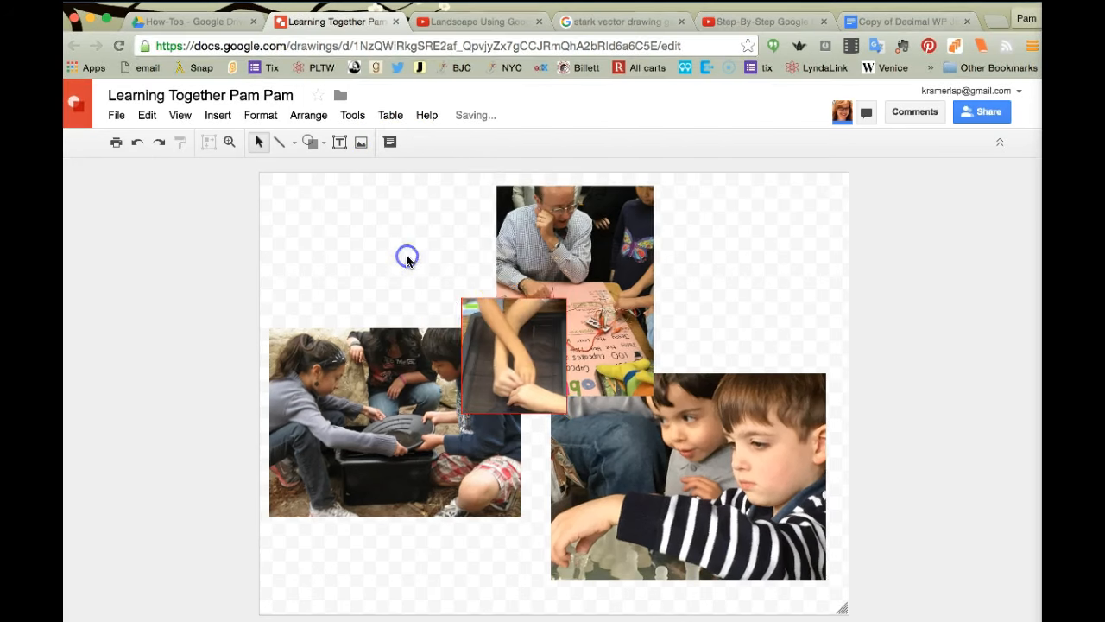
left_click(518, 304)
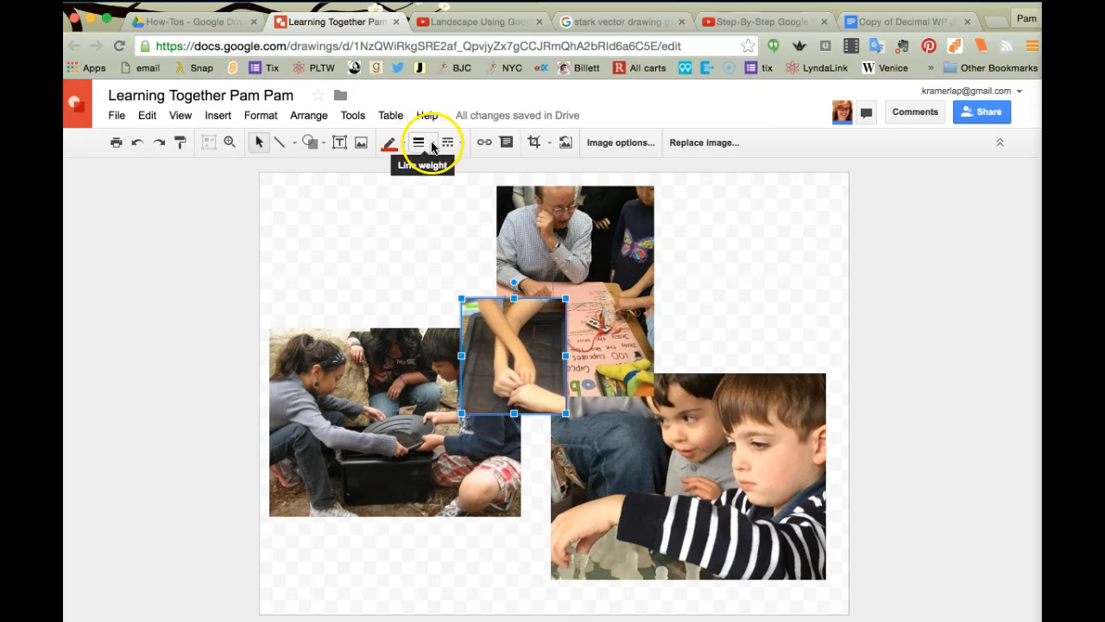
left_click(431, 146)
left_click(439, 215)
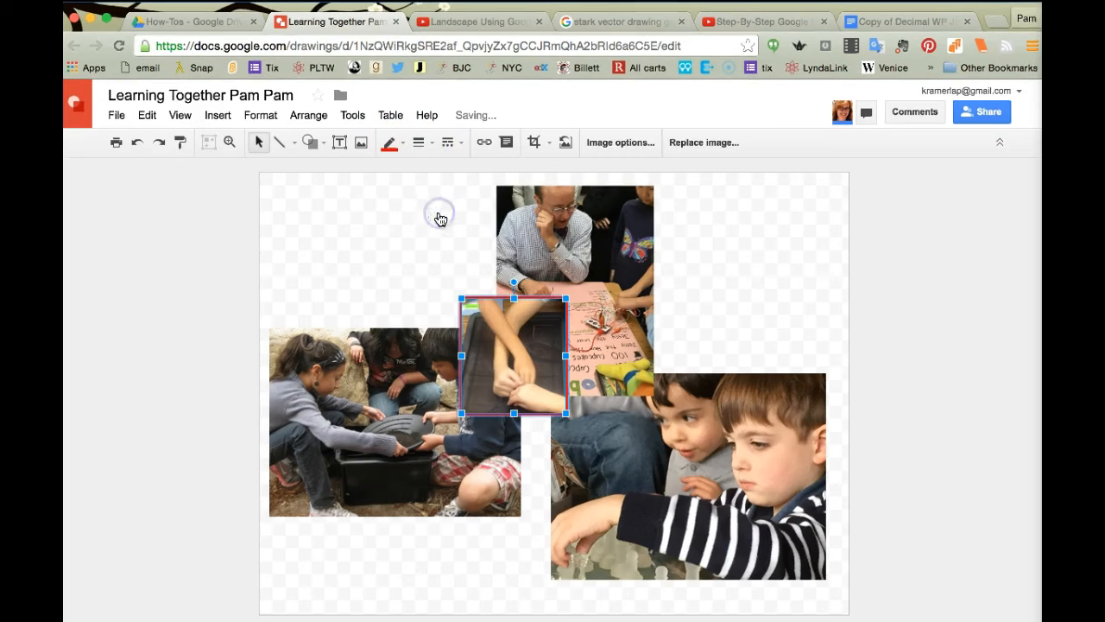
left_click(420, 144)
left_click(432, 237)
Step: Give the top photo of the man a red 4px border
left_click(547, 218)
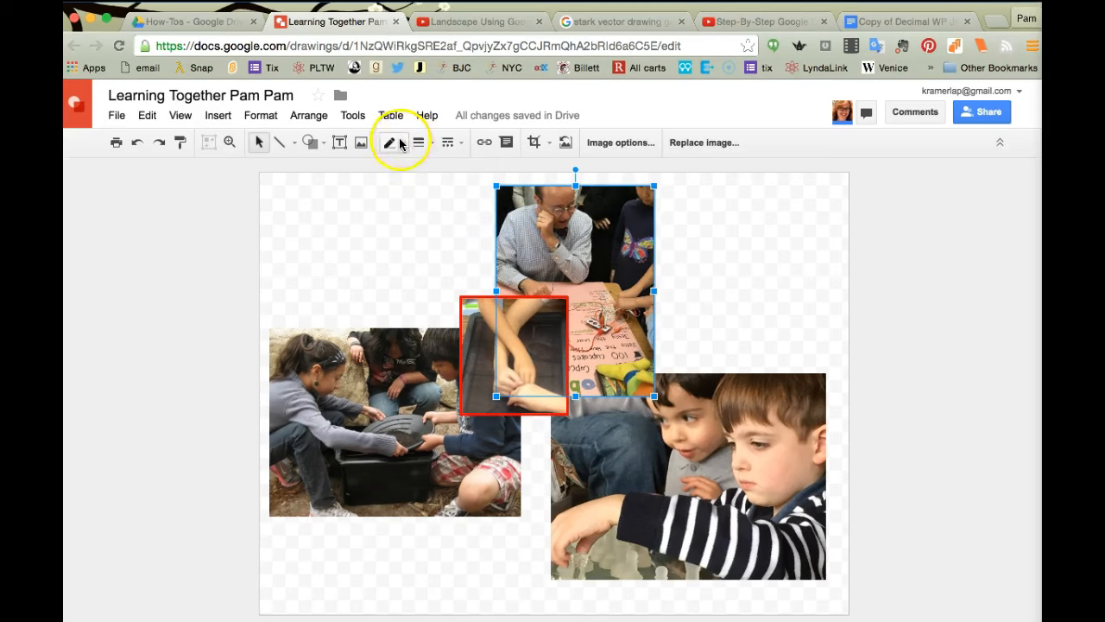
left_click(395, 142)
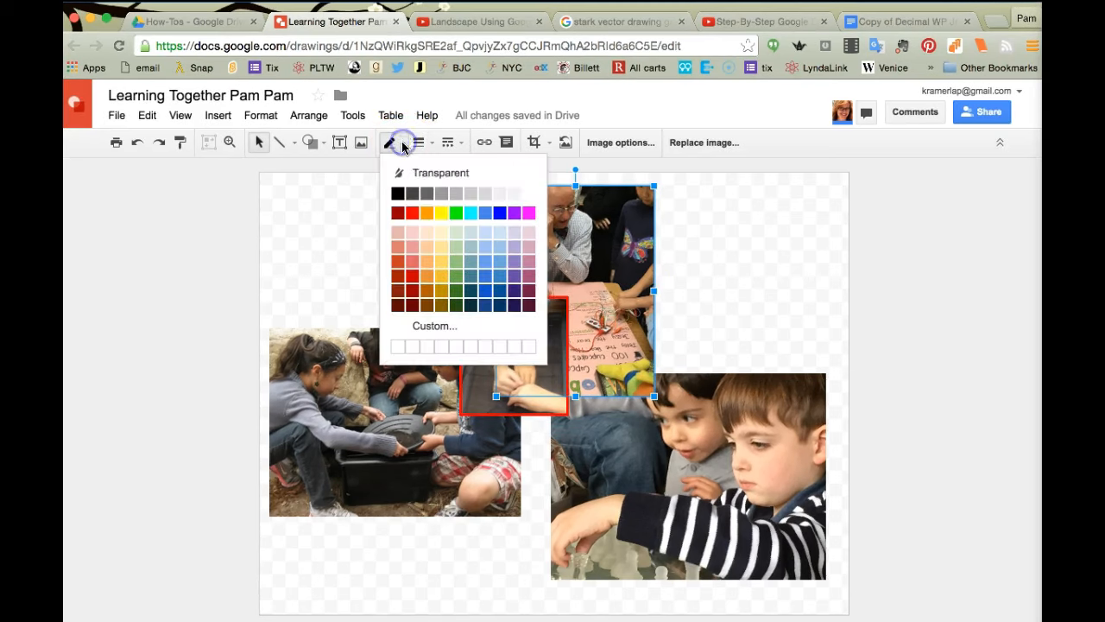
left_click(412, 214)
left_click(708, 425)
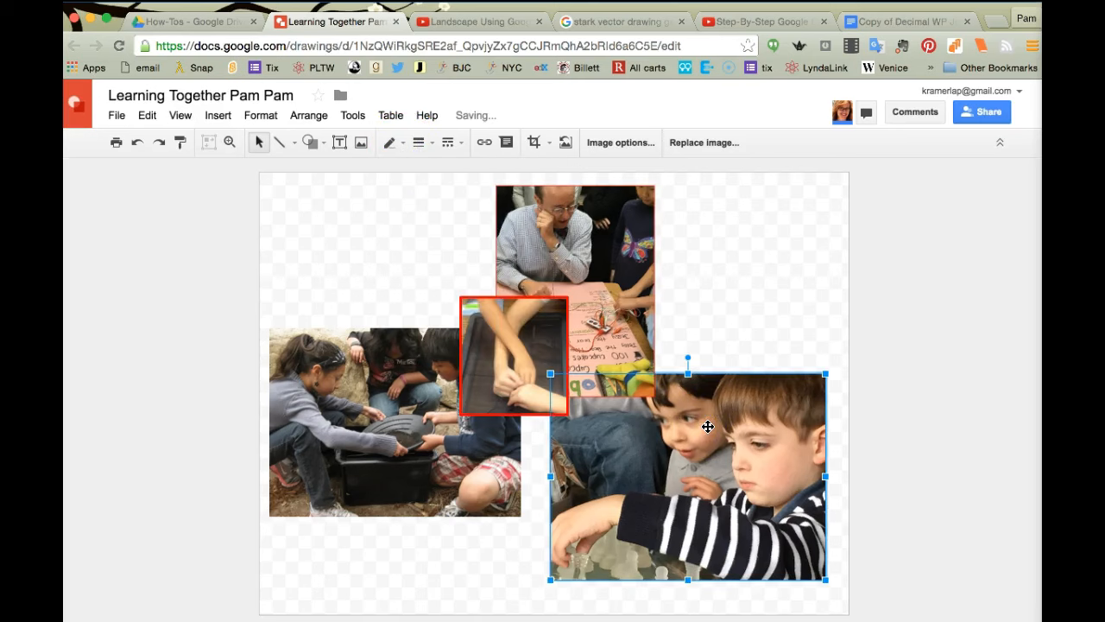
left_click(370, 405)
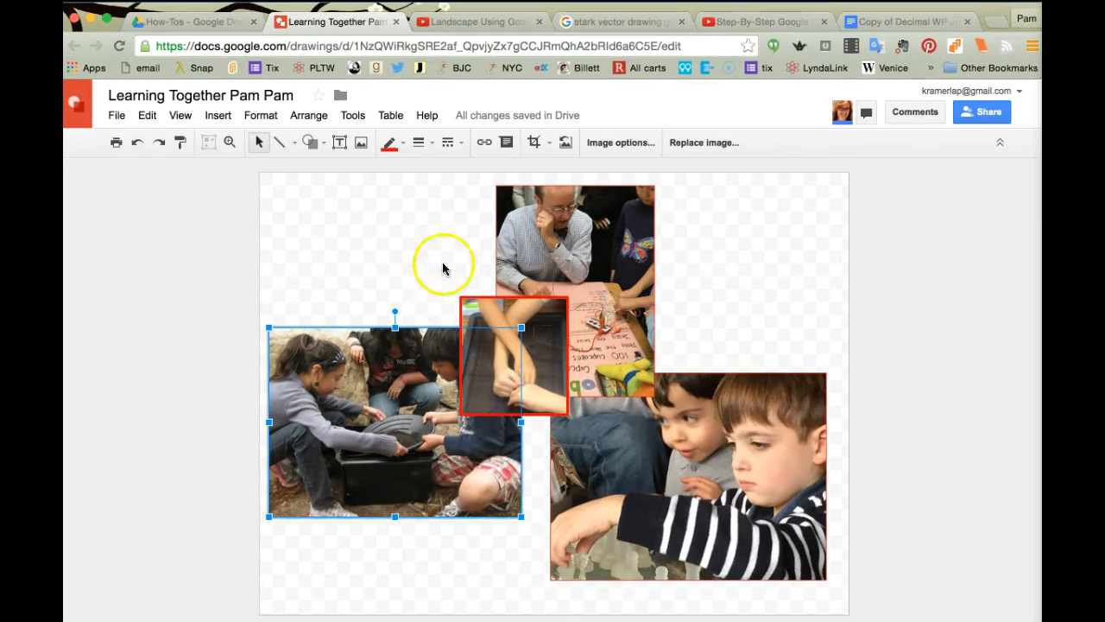
left_click(546, 247)
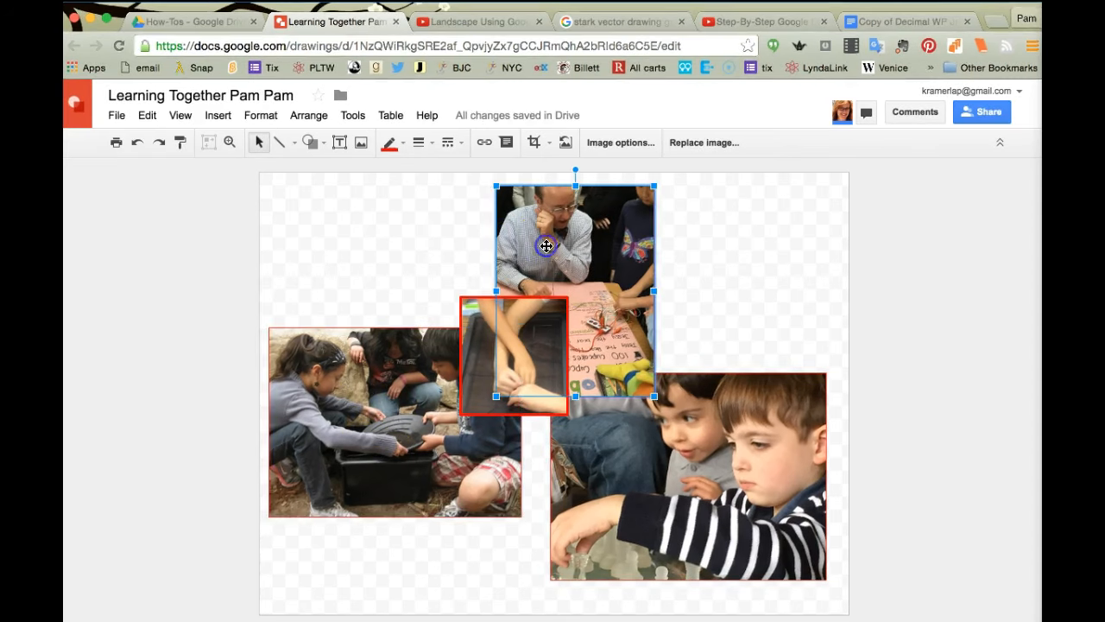
left_click(421, 143)
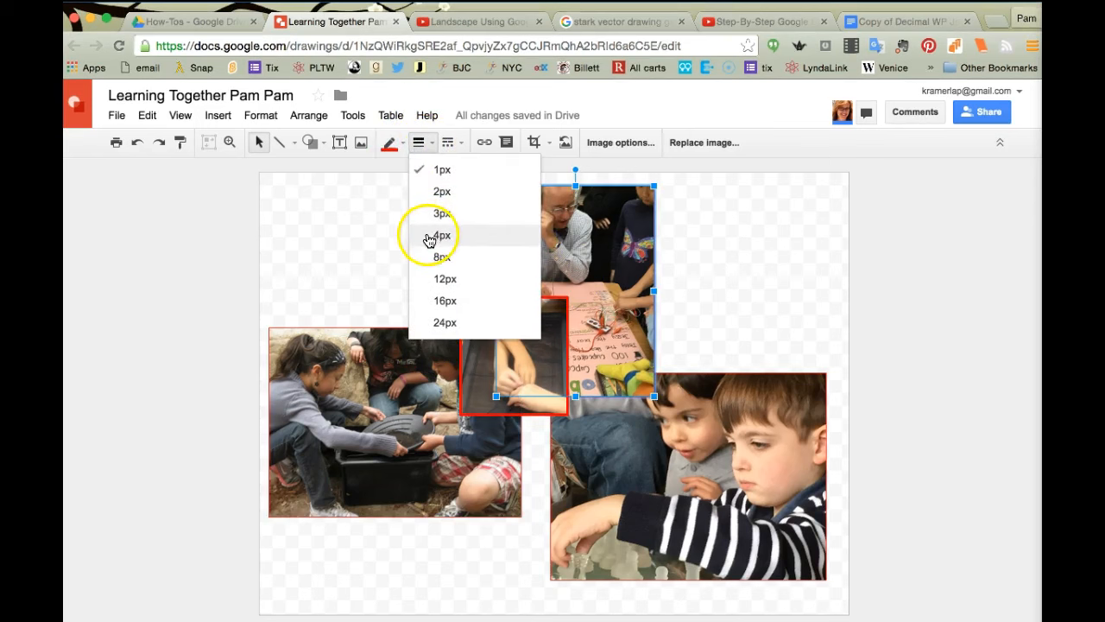
left_click(429, 239)
Step: Repeat the thick red border on the boys' photo and tilt the left children's photo counterclockwise
left_click(683, 422)
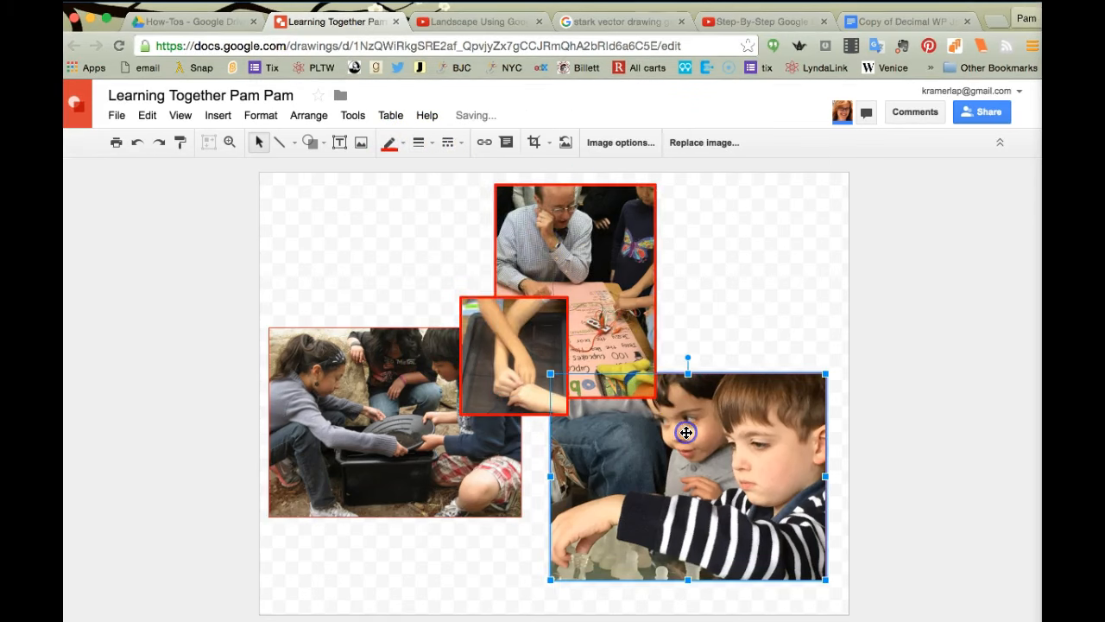
key("super+y")
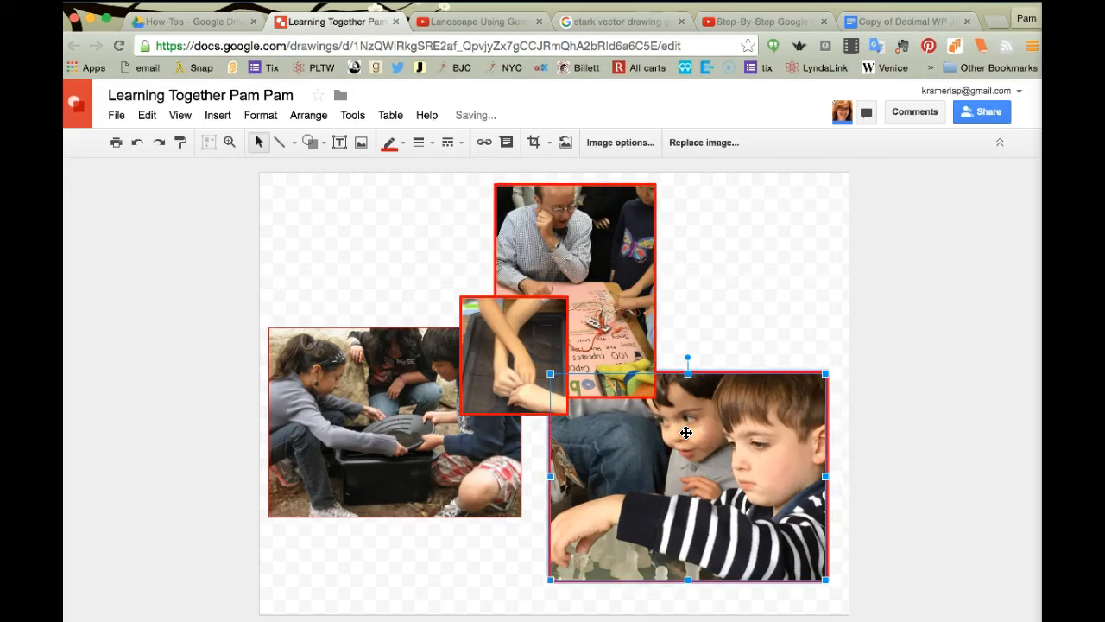
left_click(329, 469)
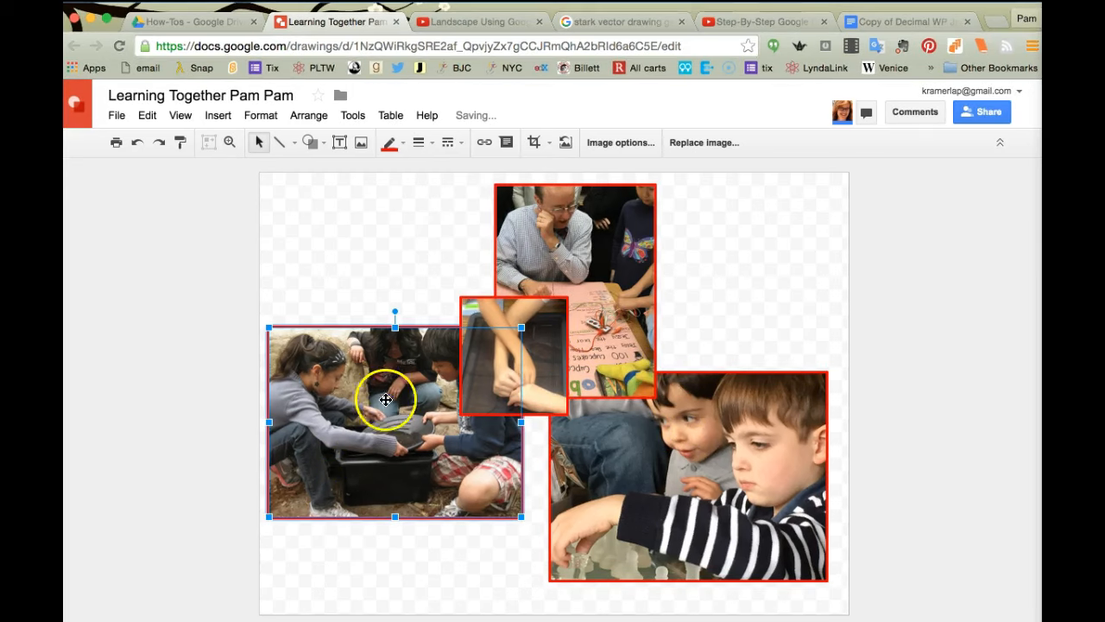
left_click_drag(395, 312, 371, 314)
Step: Shift the tilted left photo right and nudge the middle photo right and down
left_click_drag(352, 370, 362, 368)
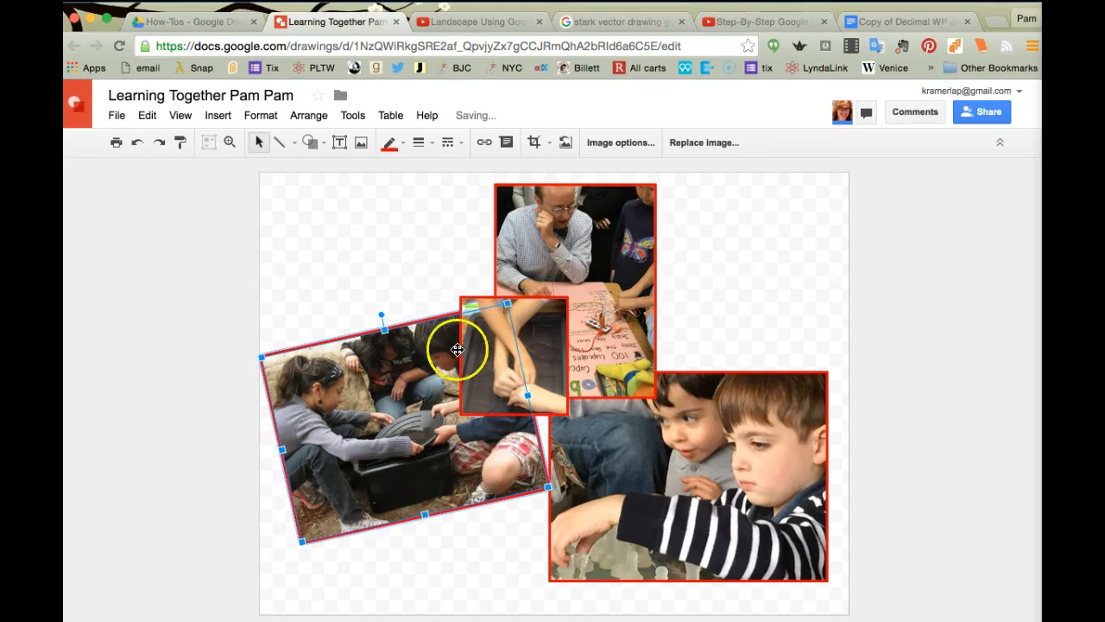
left_click(541, 348)
key("Right")
key("Right")
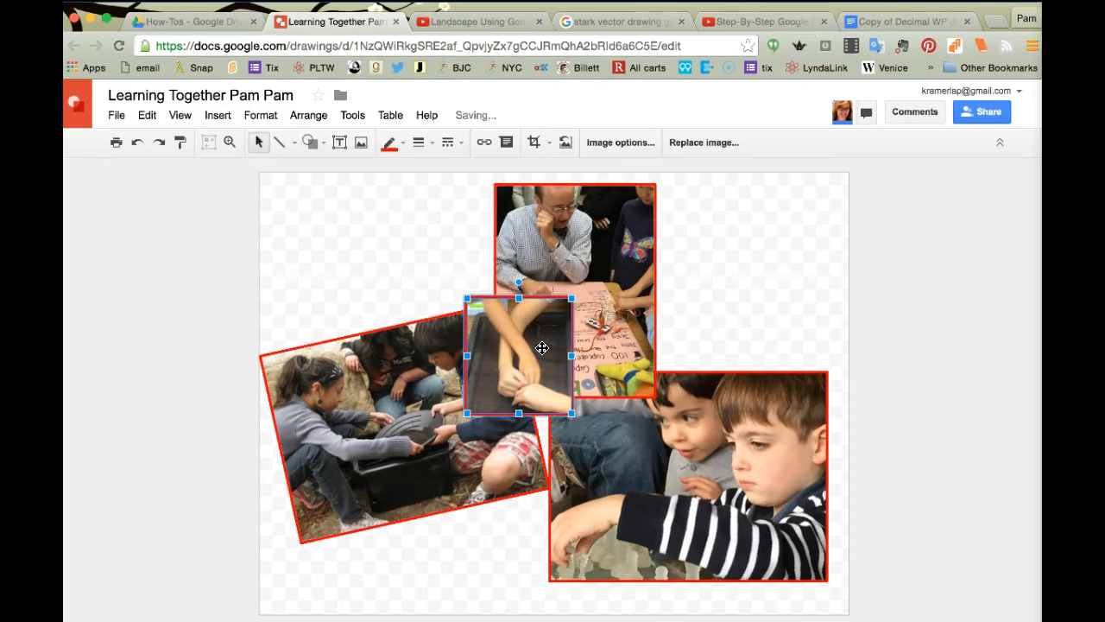
key("Down")
key("Down")
key("Down")
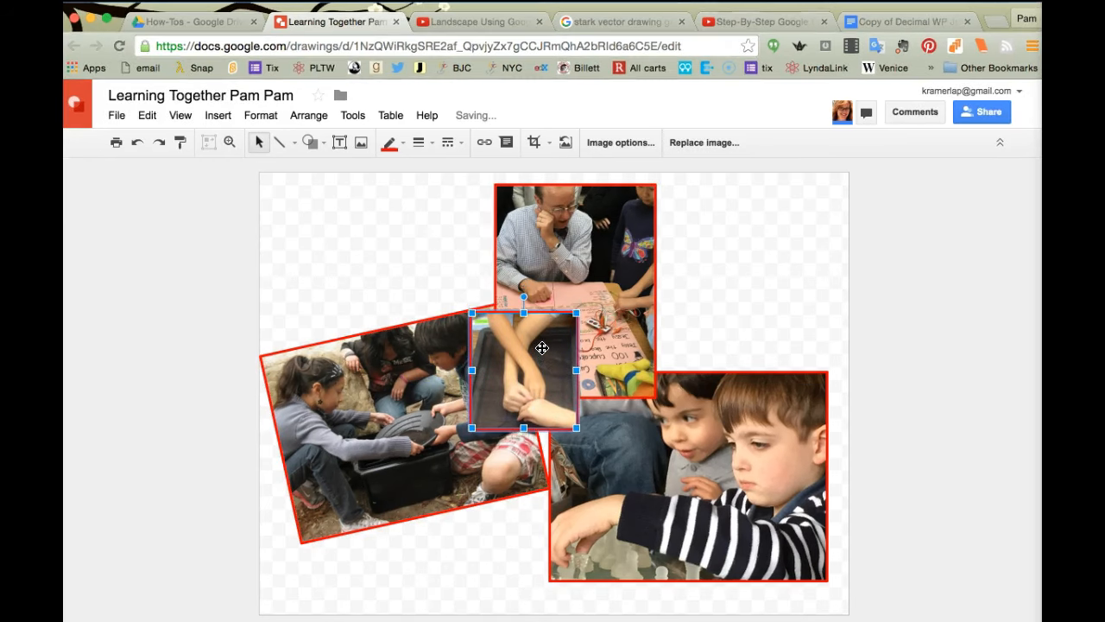
Step: Rotate the boys' chess photo clockwise to about 8.4°
left_click(630, 452)
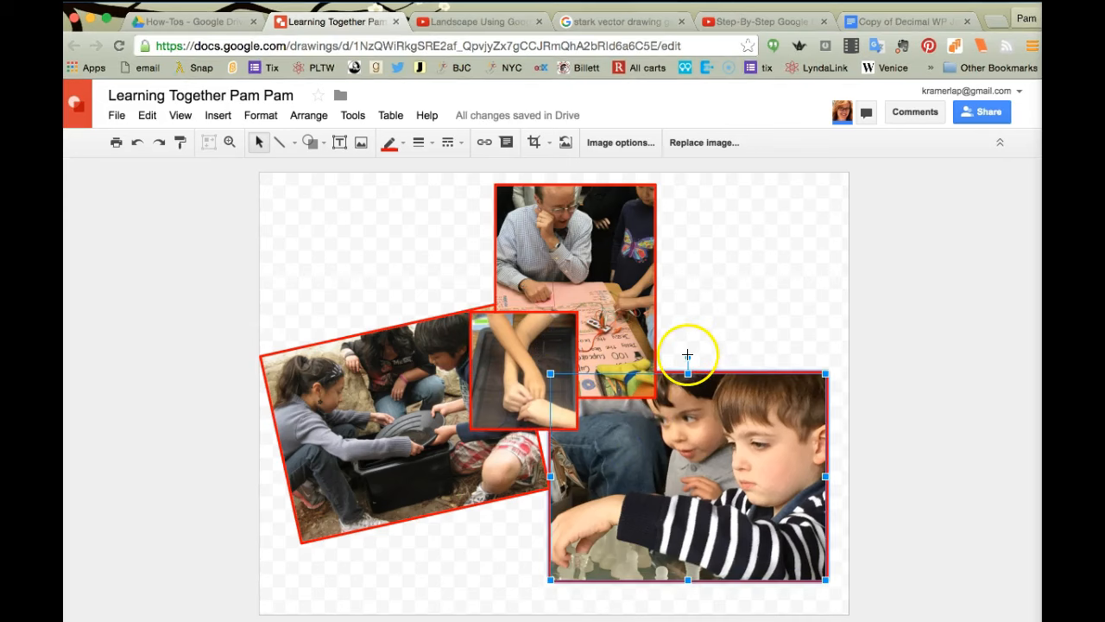
left_click_drag(687, 355, 705, 359)
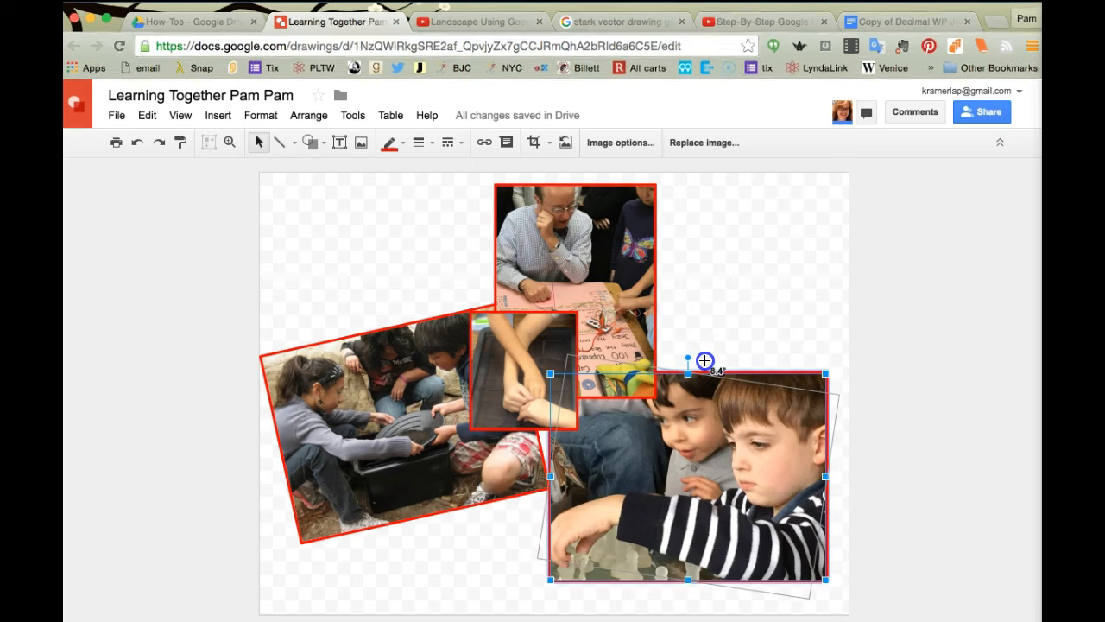
left_click_drag(704, 360, 716, 373)
left_click(421, 466)
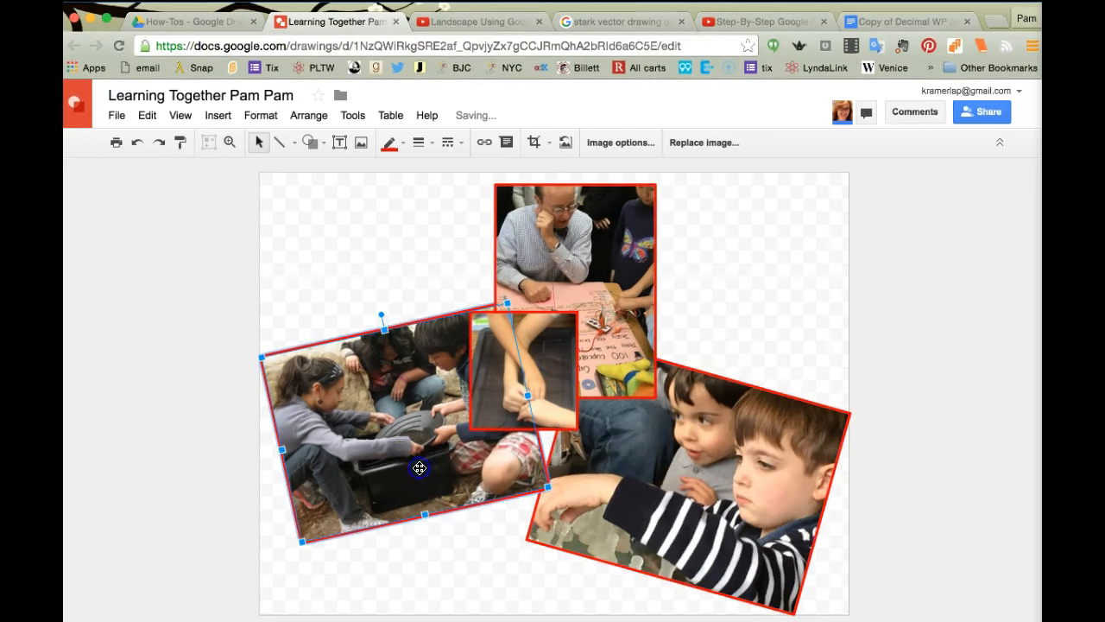
left_click(361, 280)
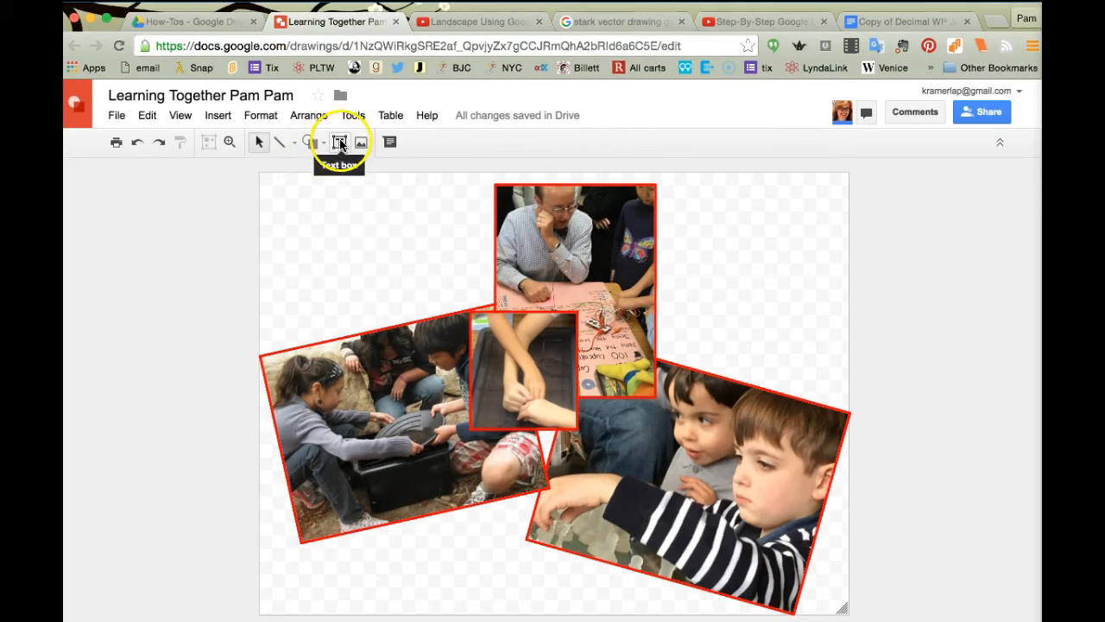
Step: Add the two-line 'Mining for gold' caption text box and move it onto the left photo
left_click(338, 145)
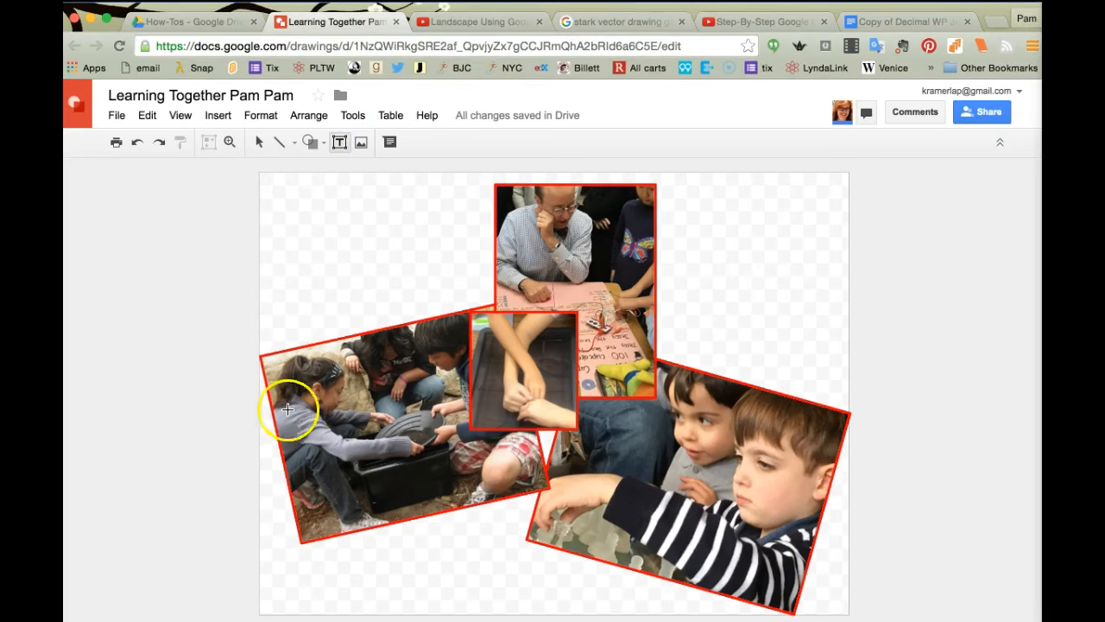
left_click_drag(101, 228, 229, 286)
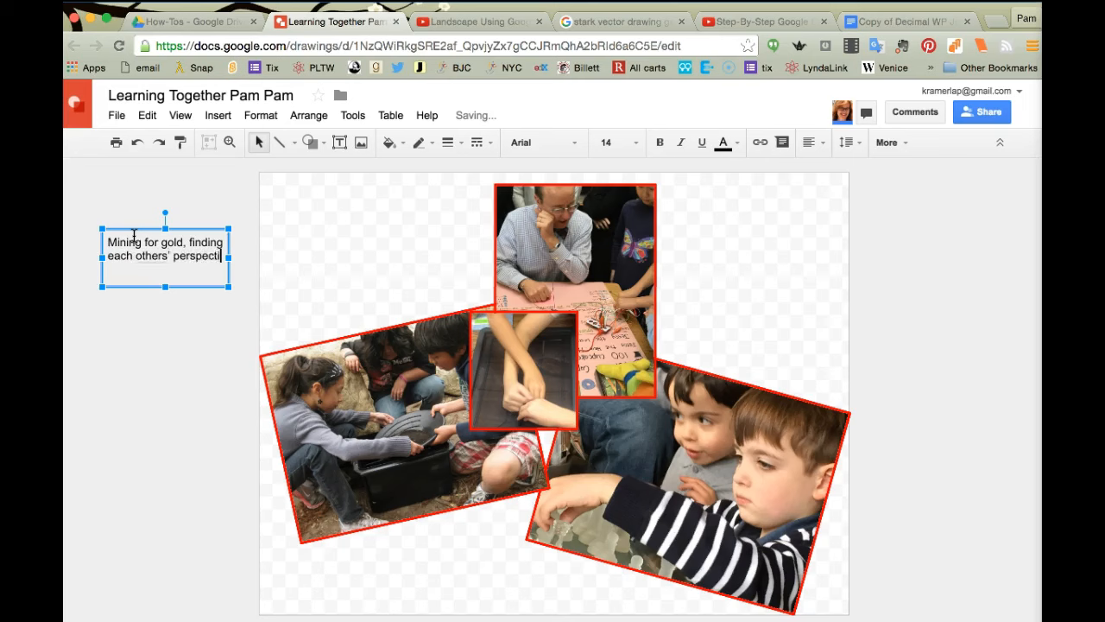
left_click_drag(178, 287, 178, 271)
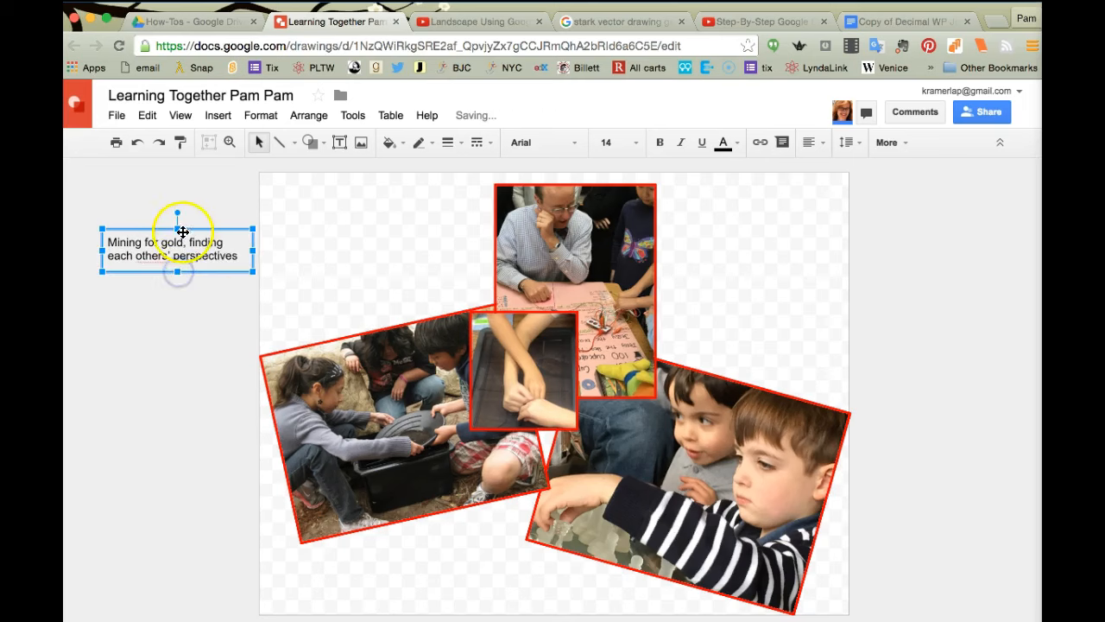
left_click(158, 230)
left_click_drag(158, 230, 395, 457)
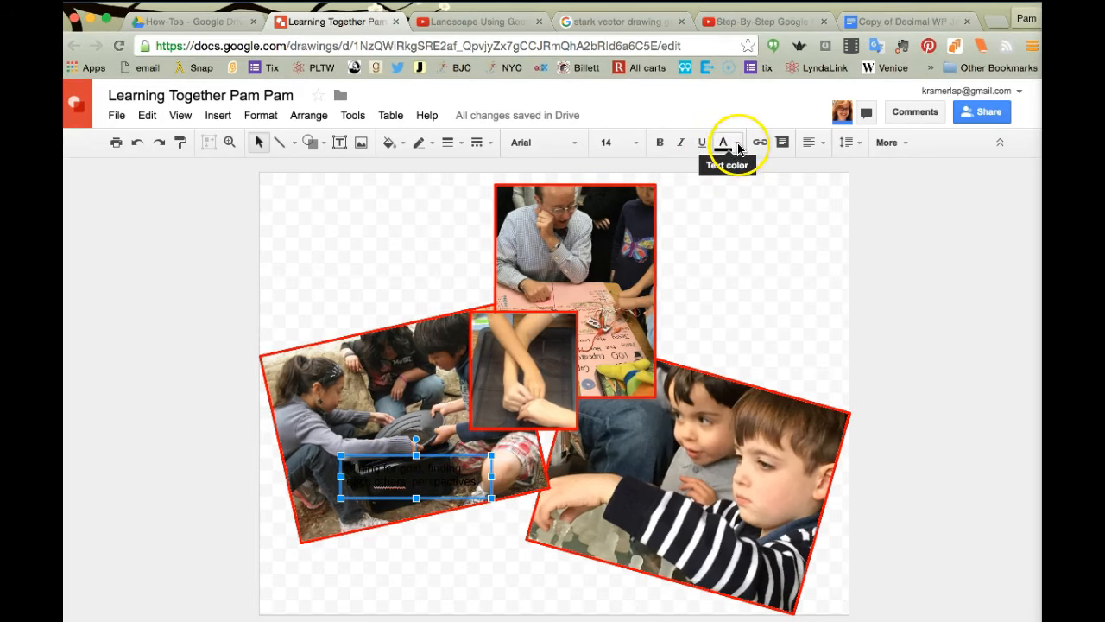
Step: Make the caption white and bold, and resize its box so the text rewraps
left_click(738, 143)
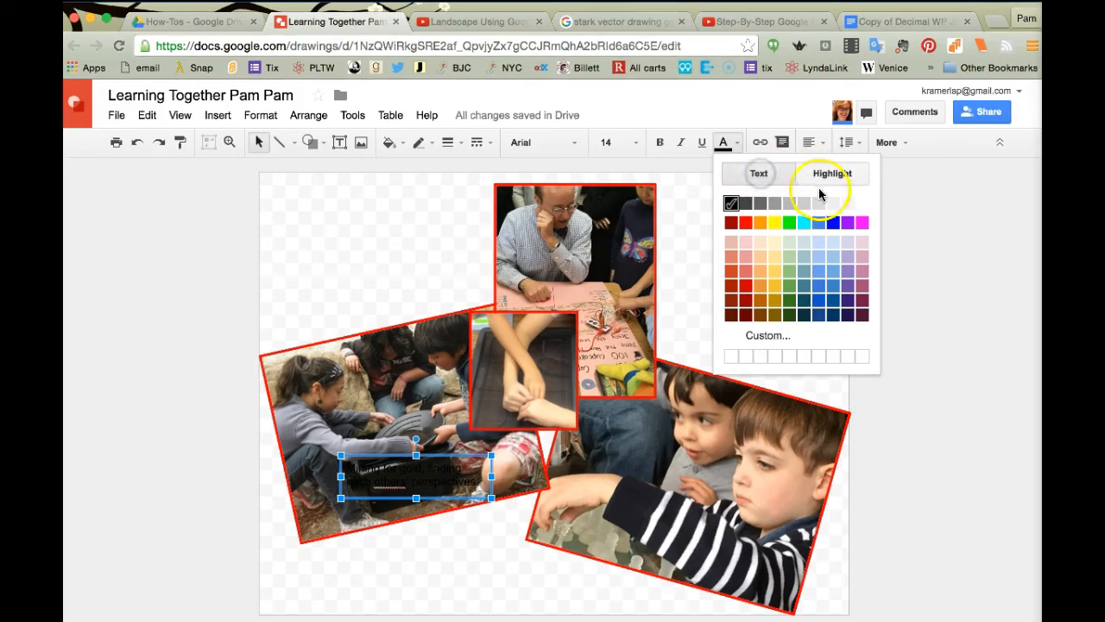
left_click(862, 204)
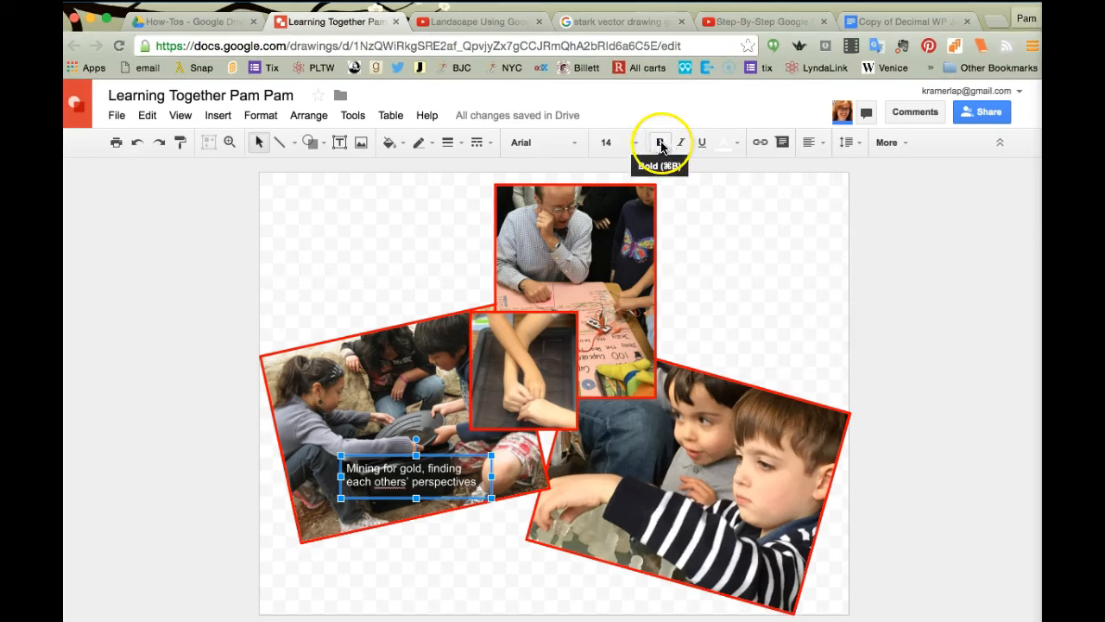
left_click(662, 145)
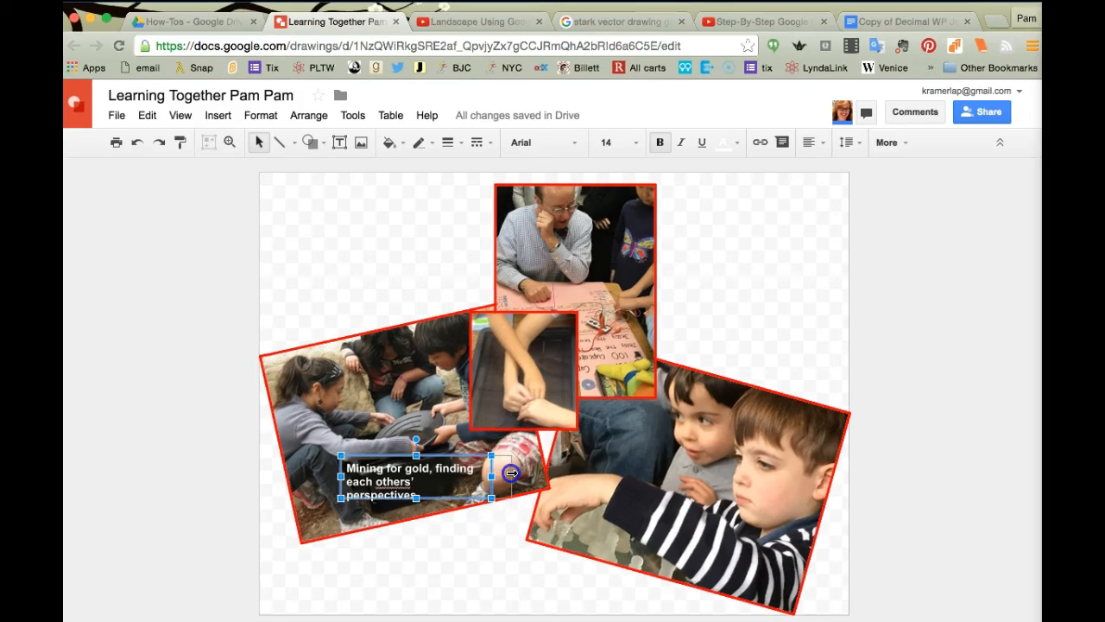
left_click_drag(491, 475, 512, 475)
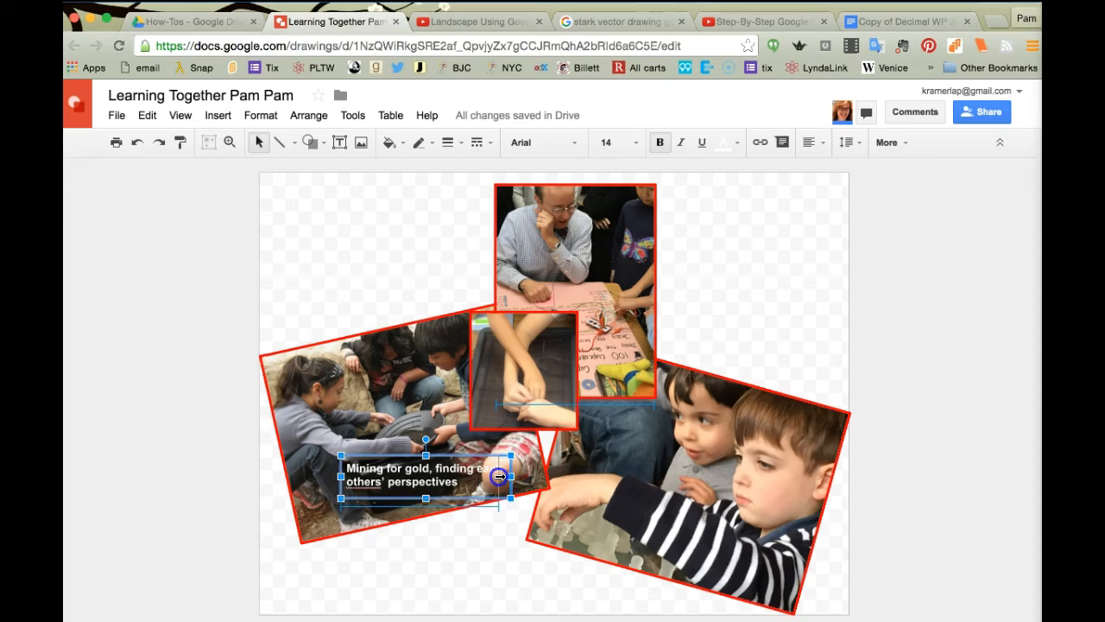
left_click_drag(479, 476, 473, 477)
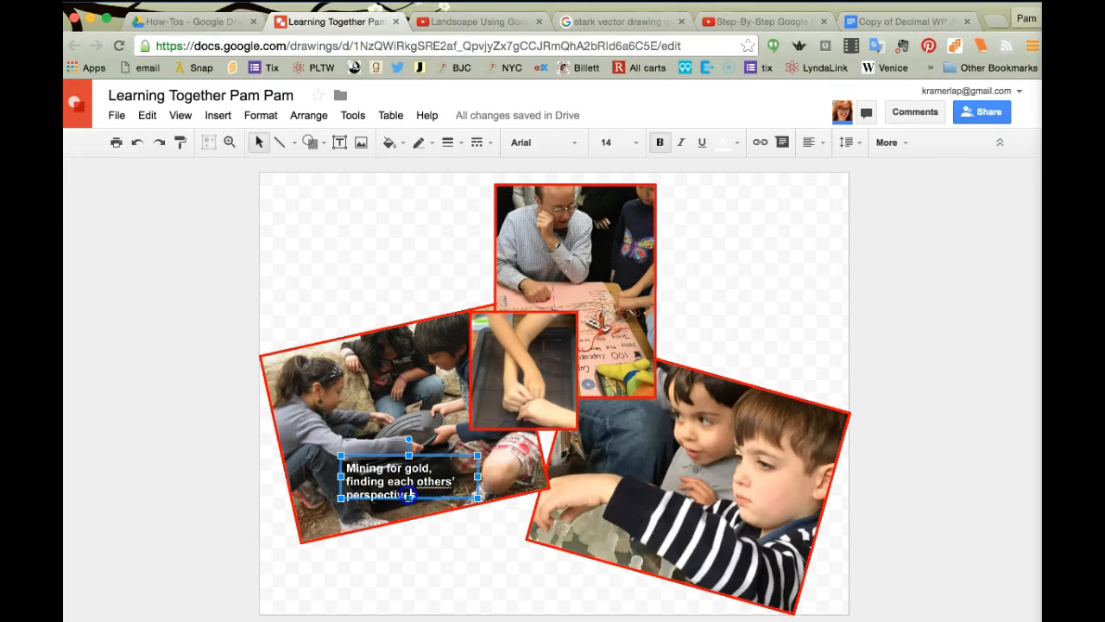
left_click_drag(408, 497, 408, 504)
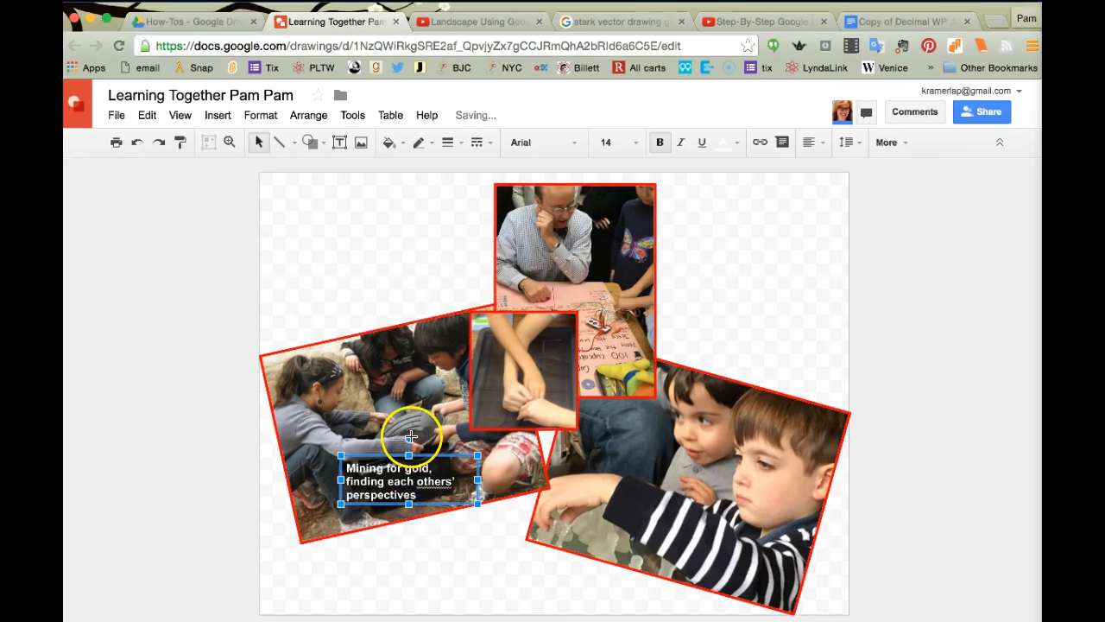
Step: Rotate the left photo to about 347° and tilt the caption to match it
left_click(413, 355)
left_click_drag(380, 316, 380, 314)
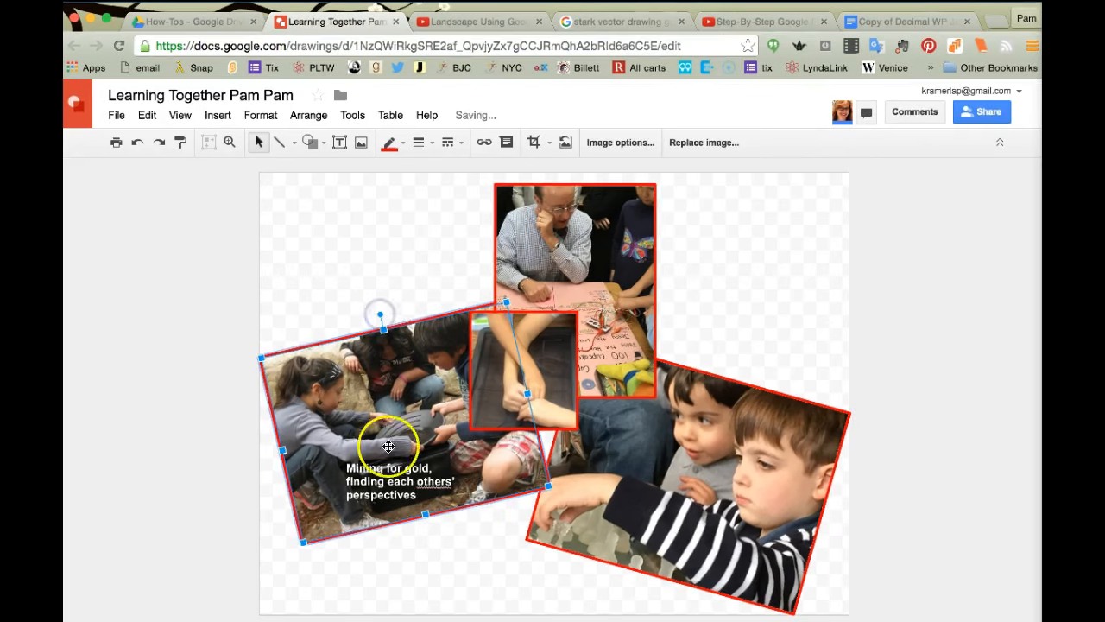
left_click(393, 467)
left_click_drag(408, 440, 398, 438)
left_click(453, 538)
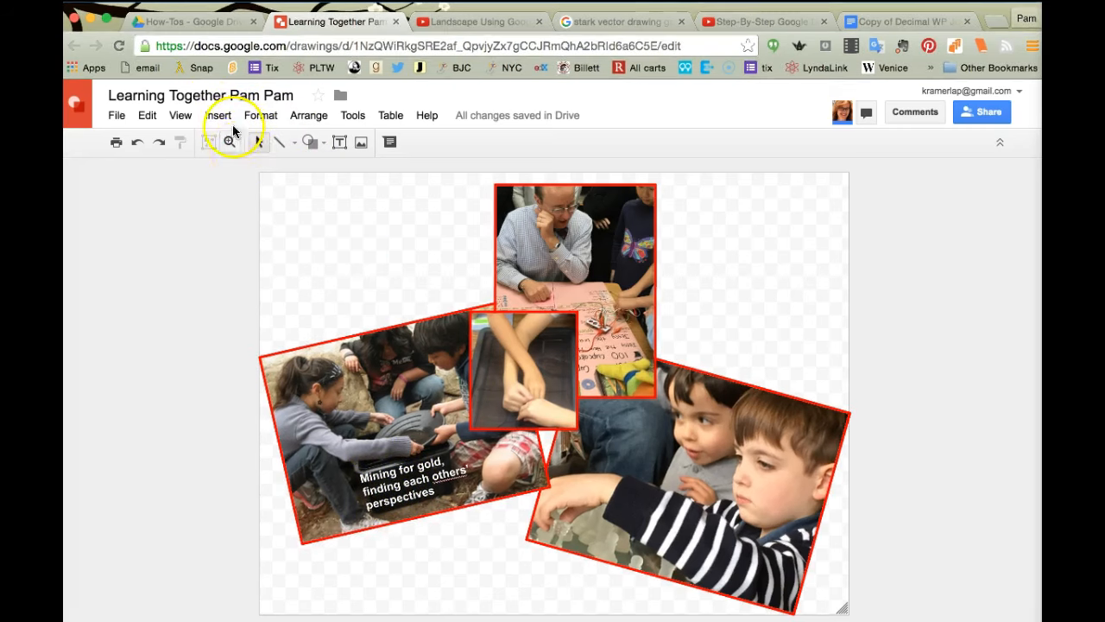
Step: Insert 'Learning' / 'Together' as two-line word art and move it to the upper left
left_click(218, 114)
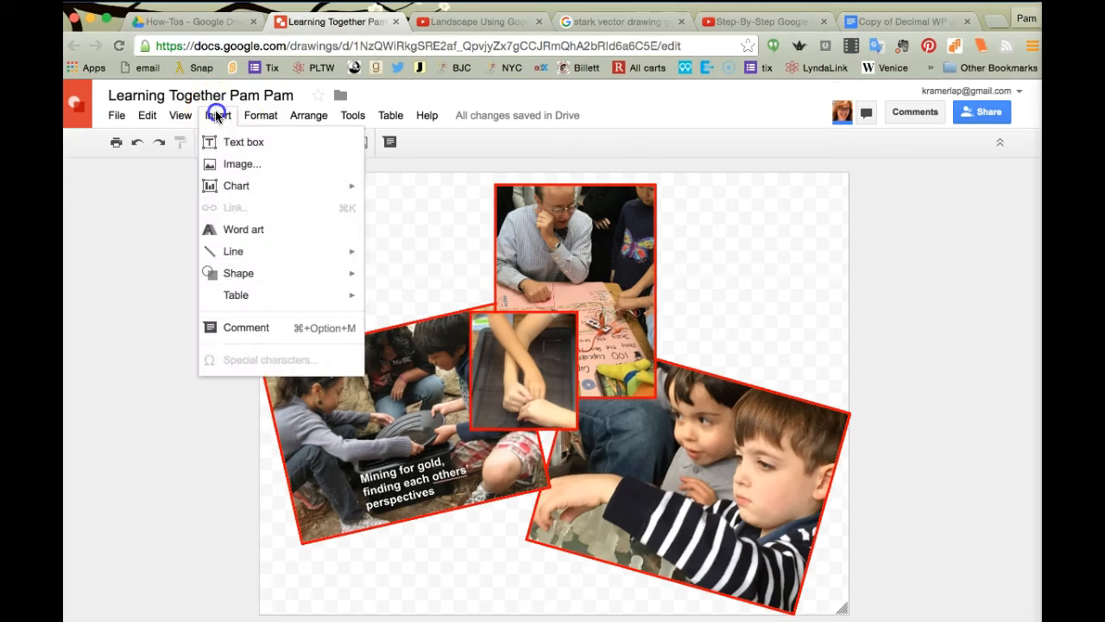
left_click(221, 229)
type("Learning")
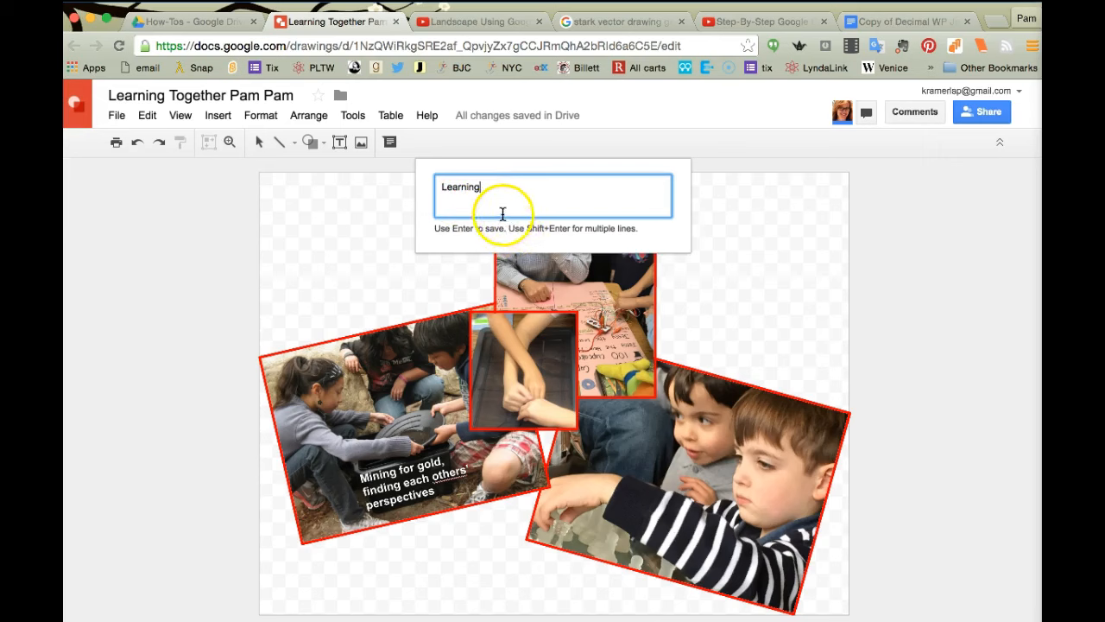
key("shift+Return")
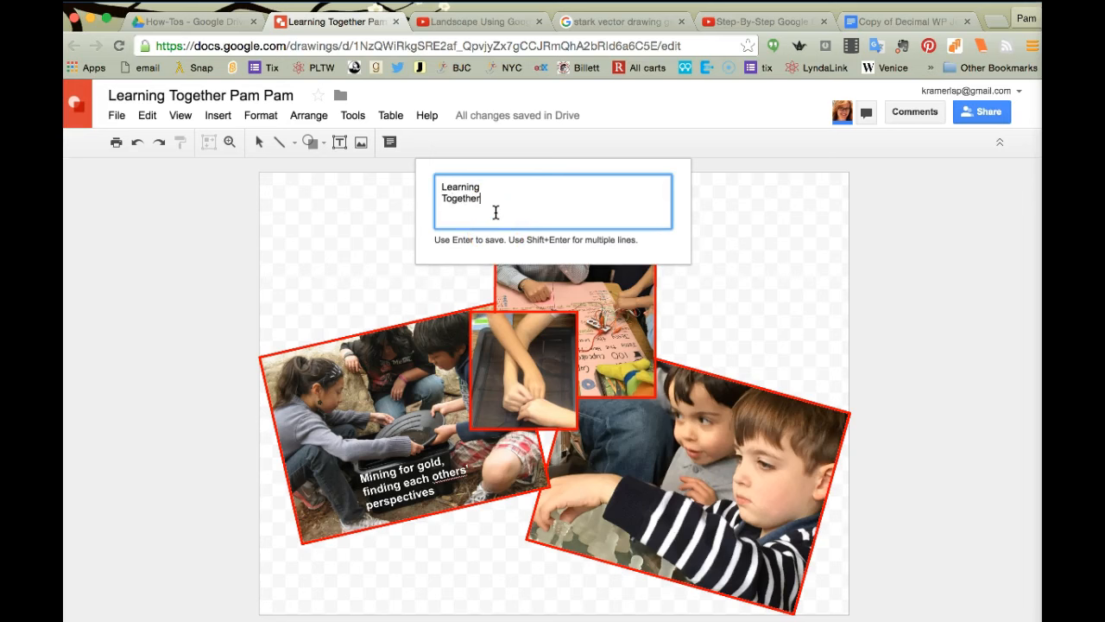
key("Return")
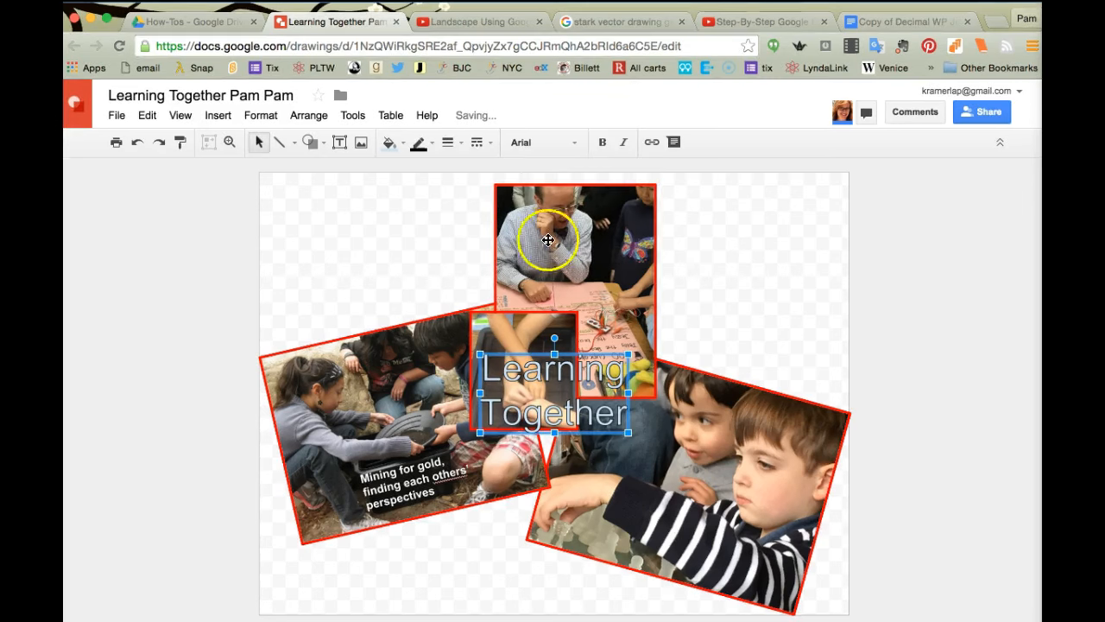
left_click_drag(505, 353, 131, 234)
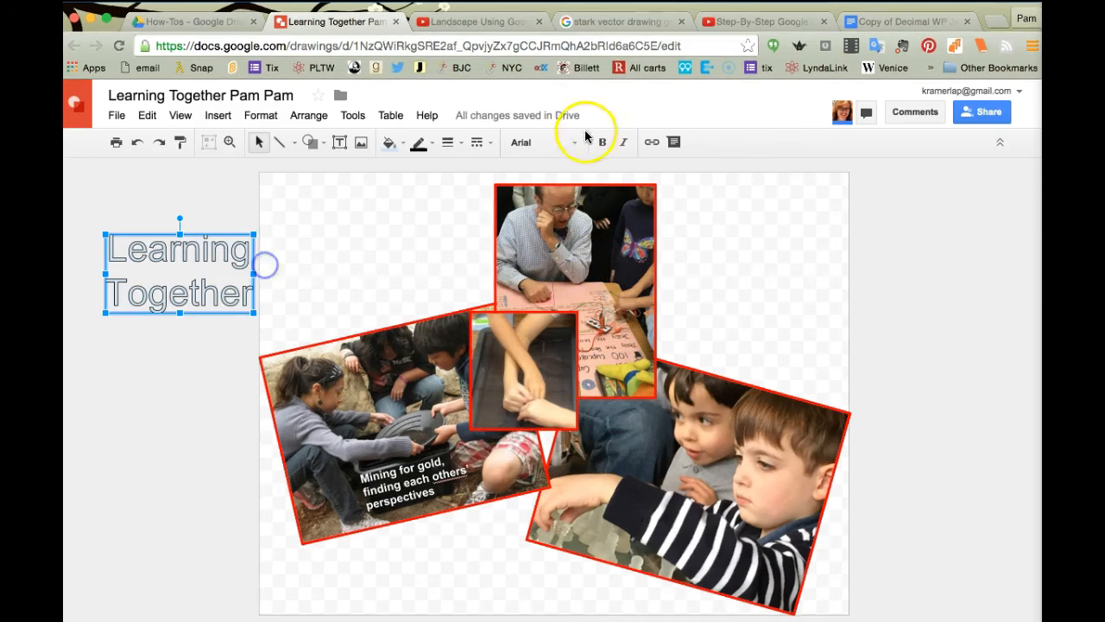
left_click(576, 148)
scroll(550, 439, "down", 10)
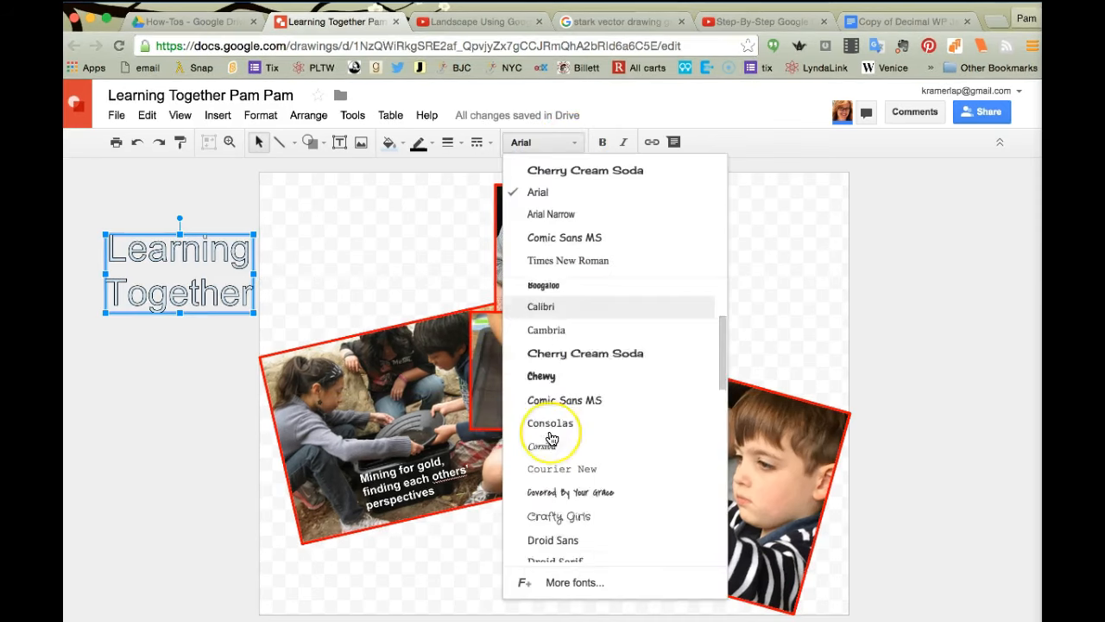
Step: Apply the Alex Brush font to the title from the More fonts library
left_click(557, 583)
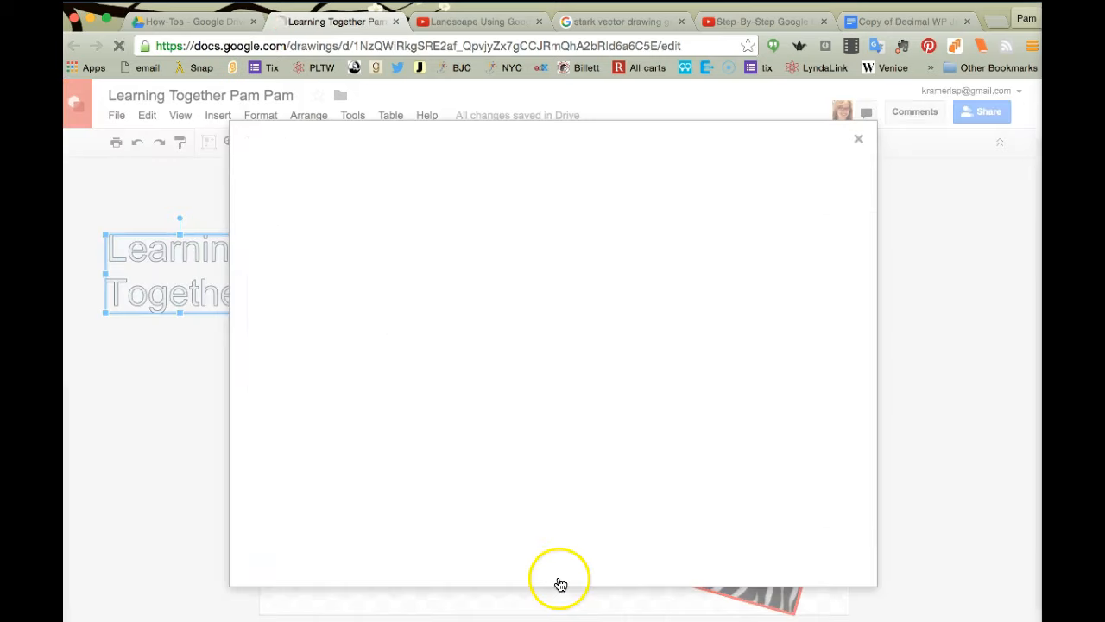
scroll(643, 451, "down", 15)
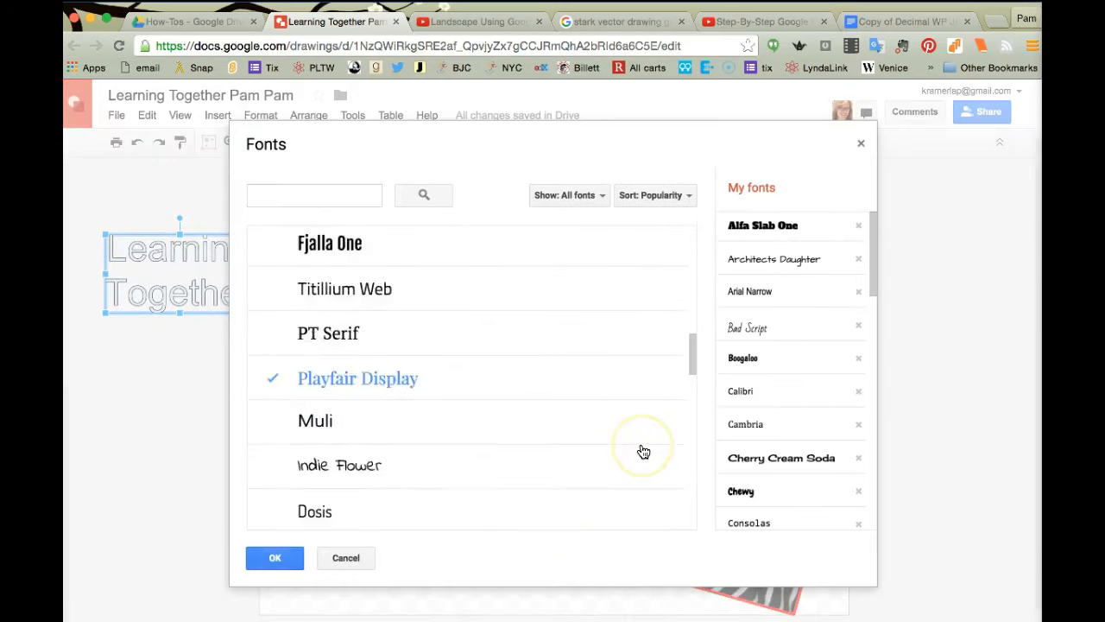
scroll(643, 451, "down", 15)
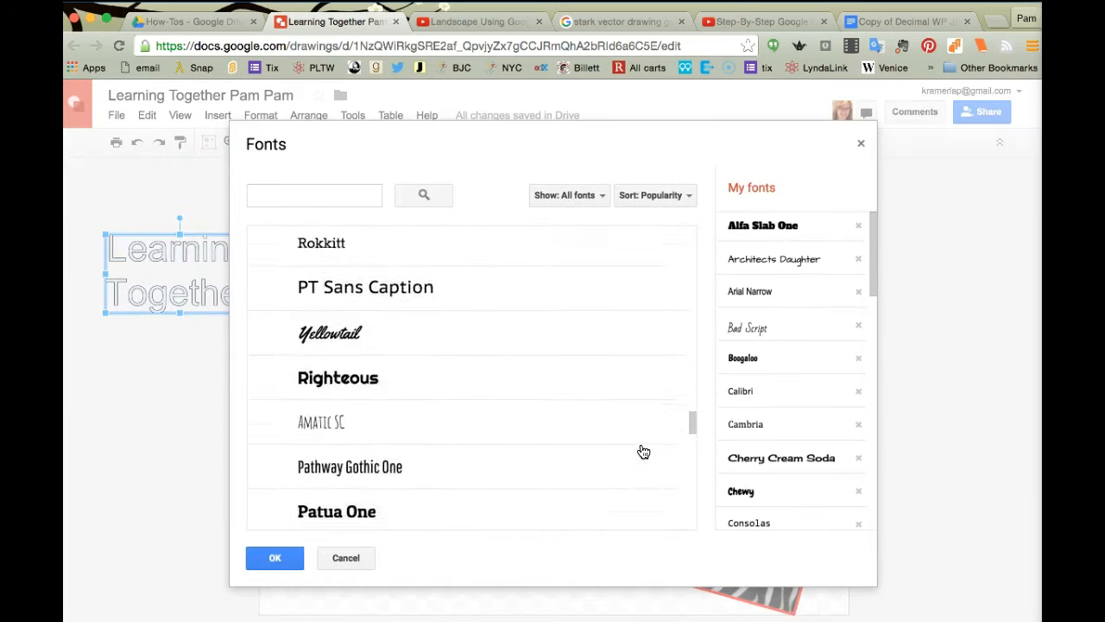
scroll(643, 451, "down", 15)
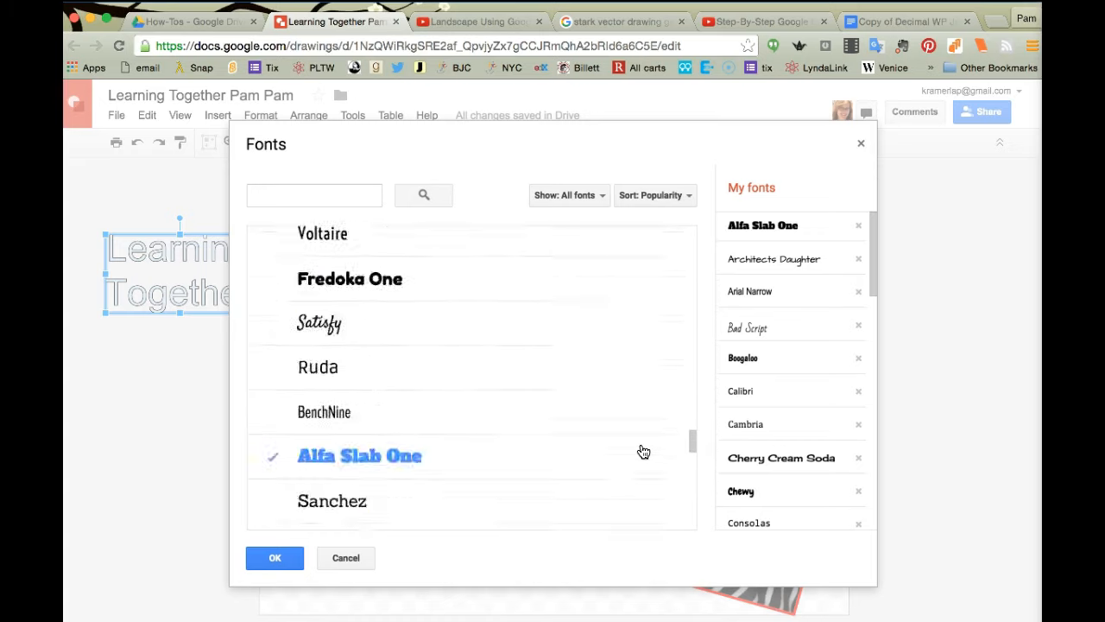
scroll(643, 450, "down", 8)
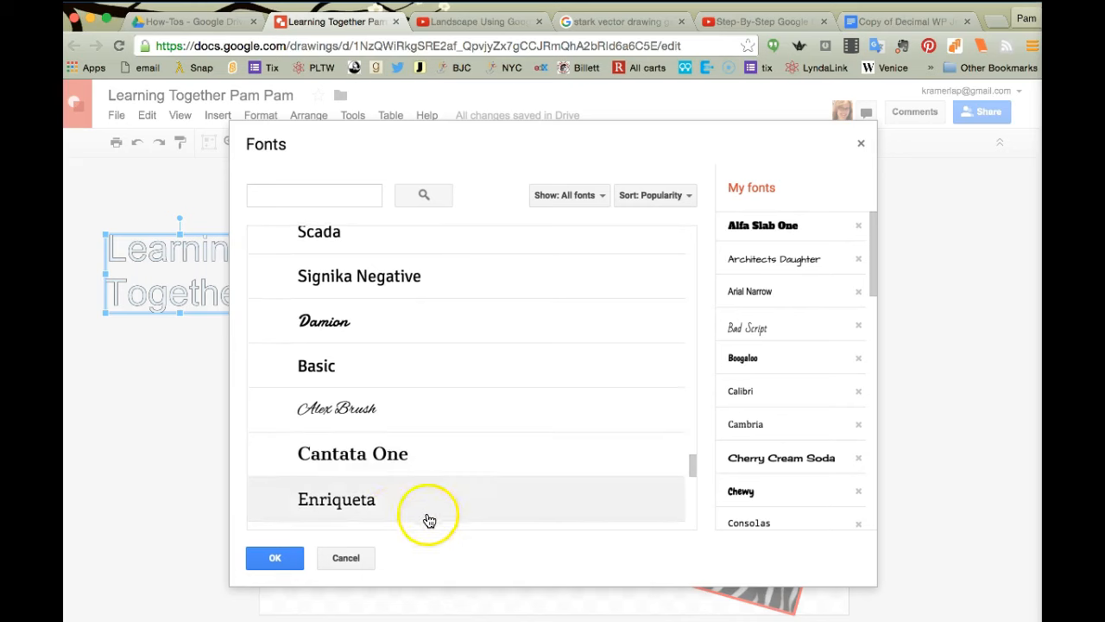
left_click(269, 411)
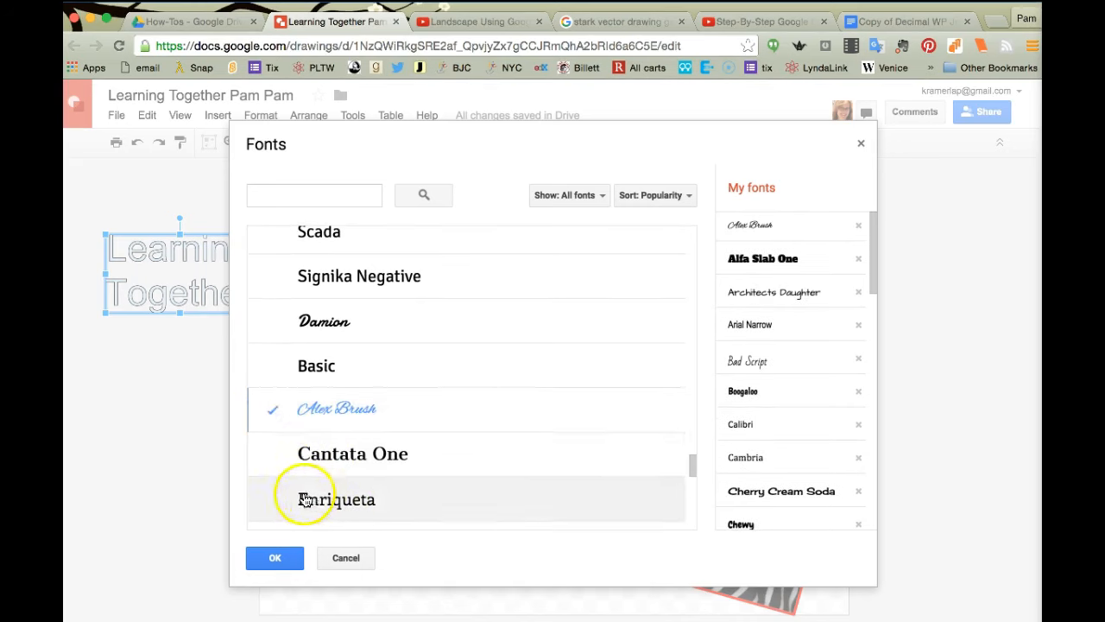
left_click(273, 560)
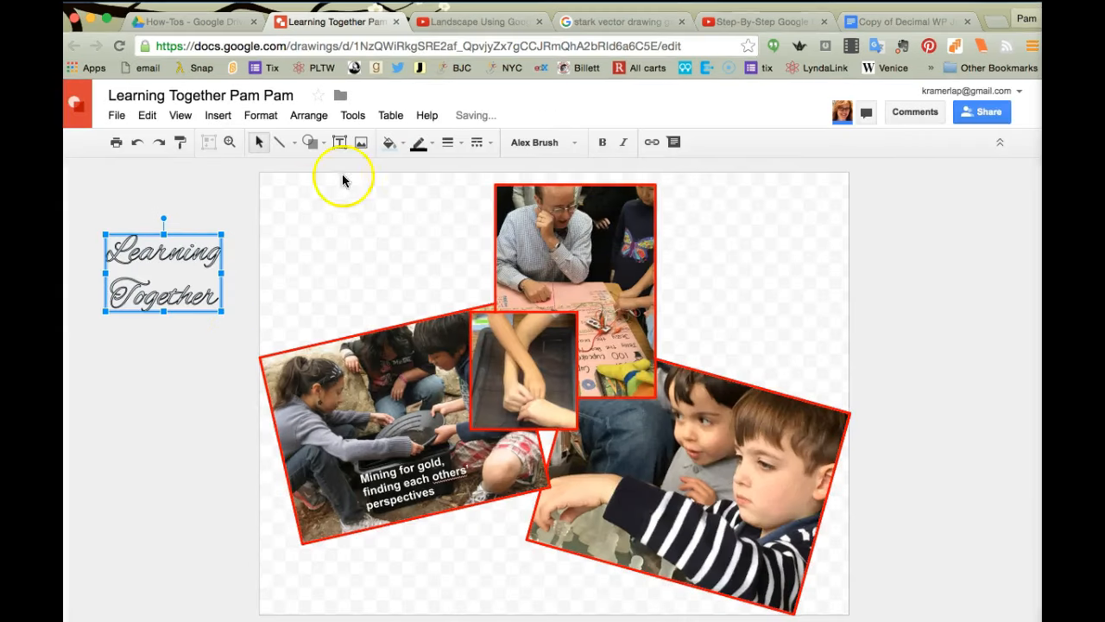
Step: Set the title to bold Cherry Cream Soda with white fill and a transparent outline
left_click(576, 143)
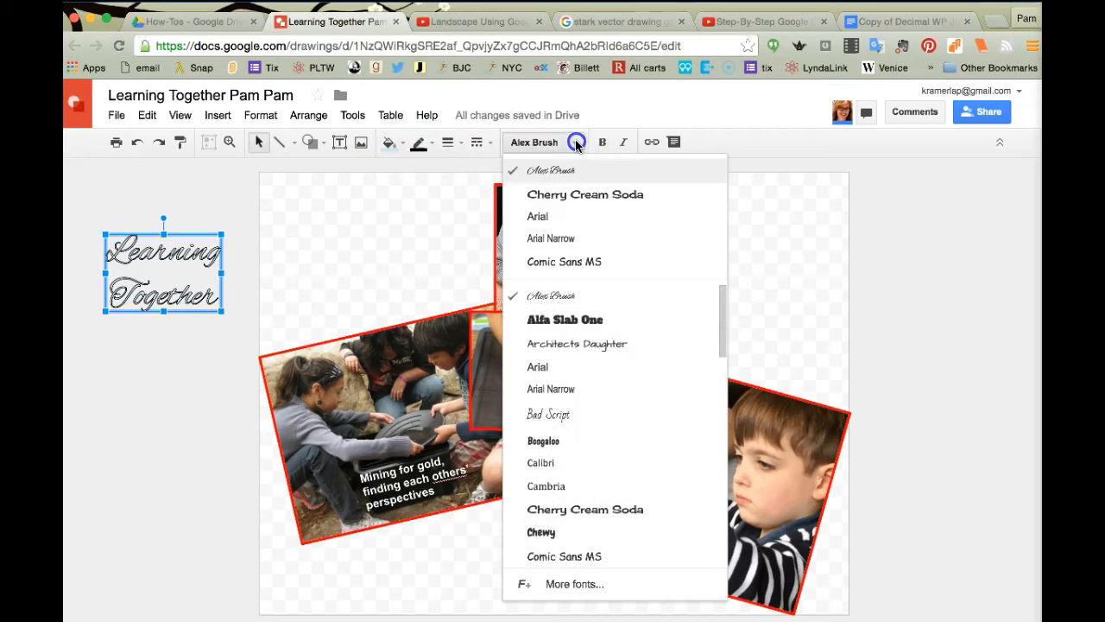
left_click(574, 195)
left_click(604, 142)
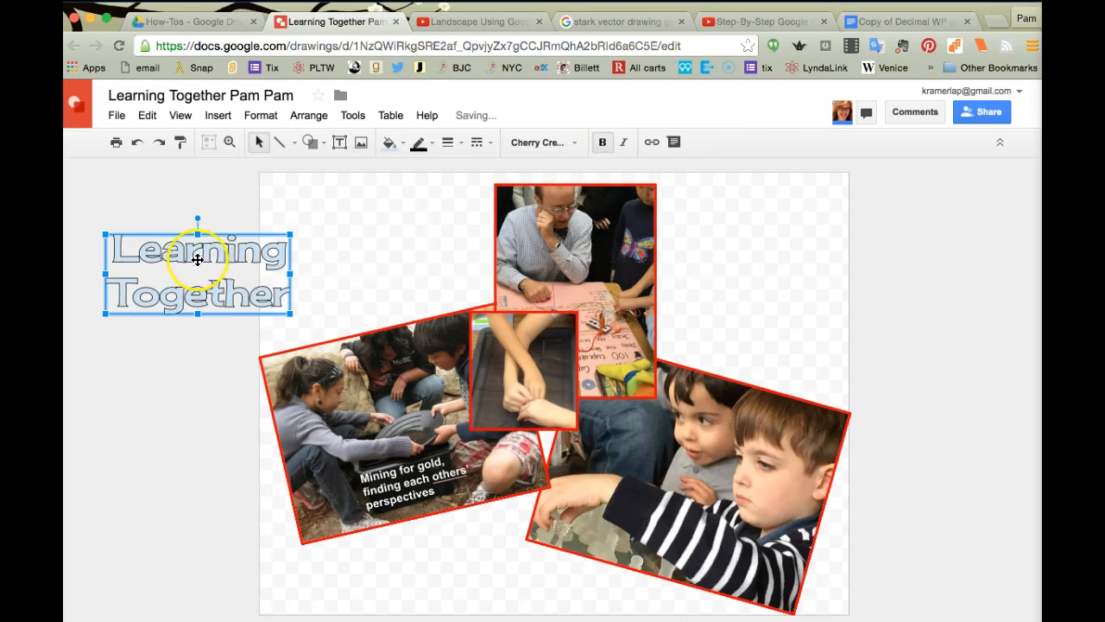
left_click(404, 145)
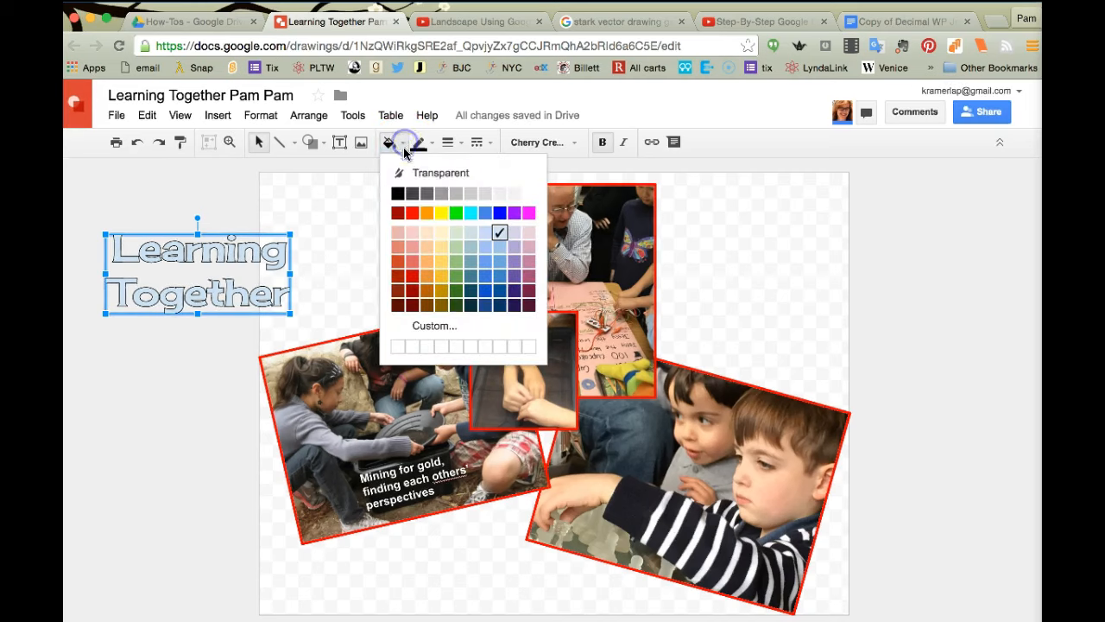
left_click(529, 193)
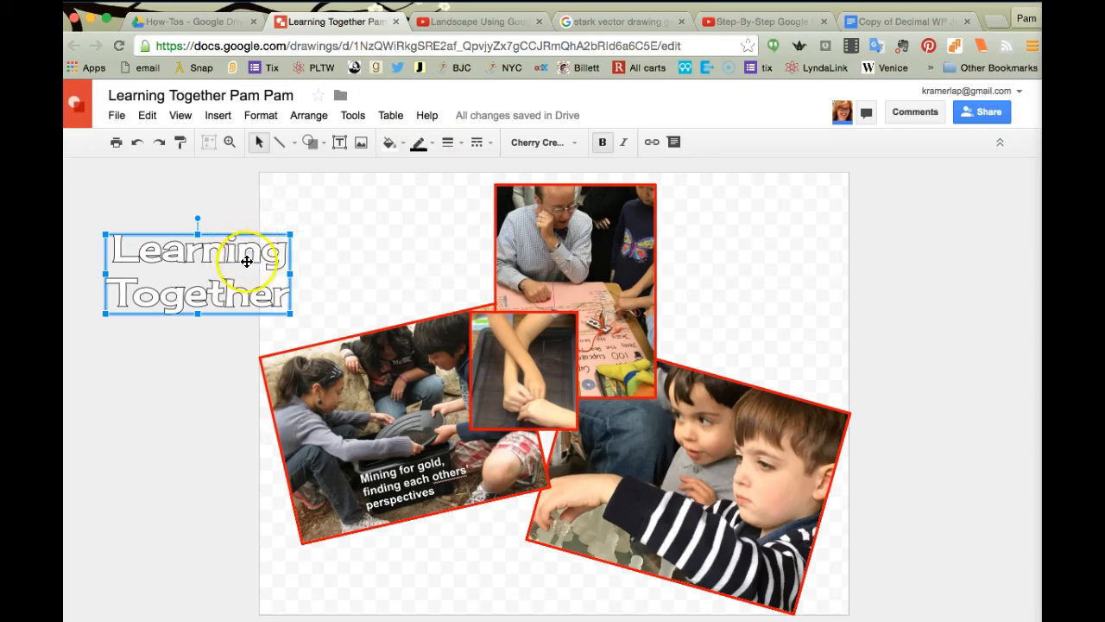
left_click(431, 144)
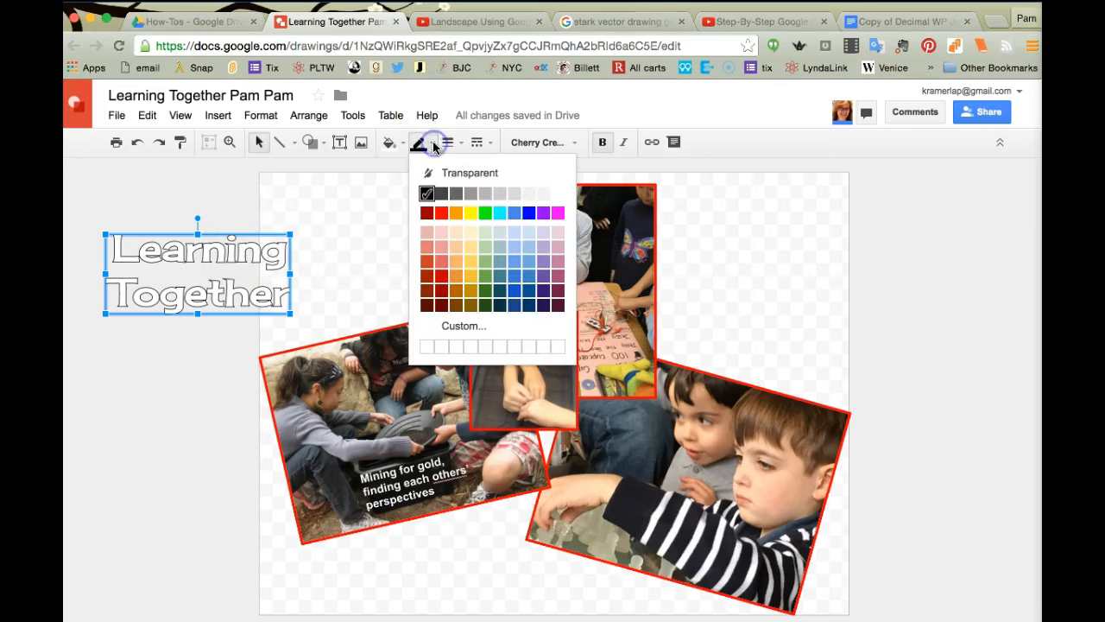
left_click(453, 173)
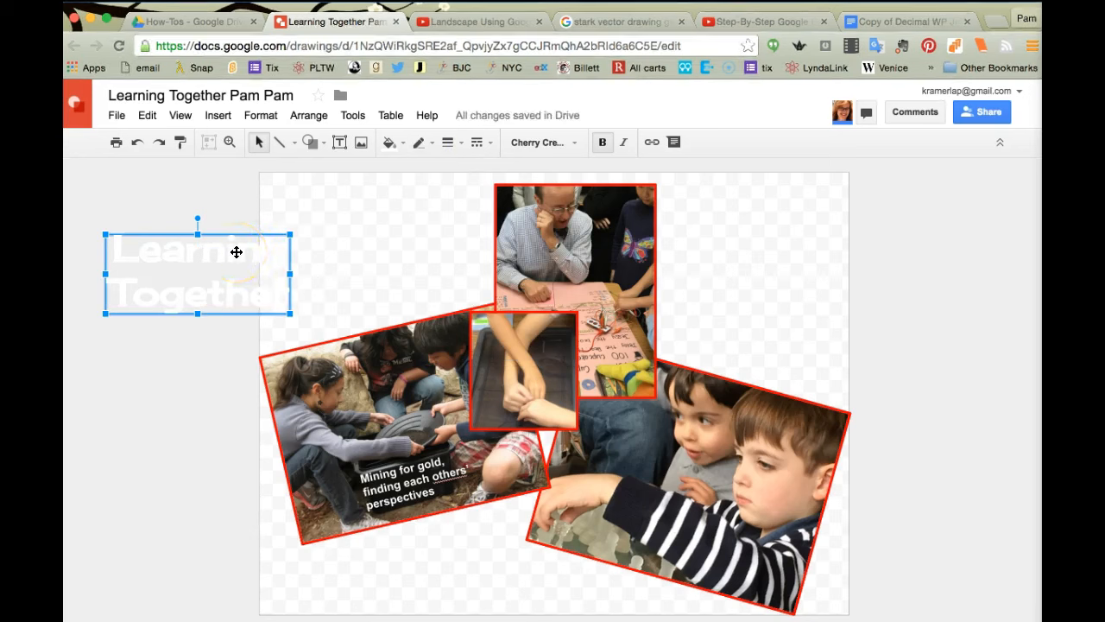
Step: Move the title up to the page's top-left corner
left_click(219, 239)
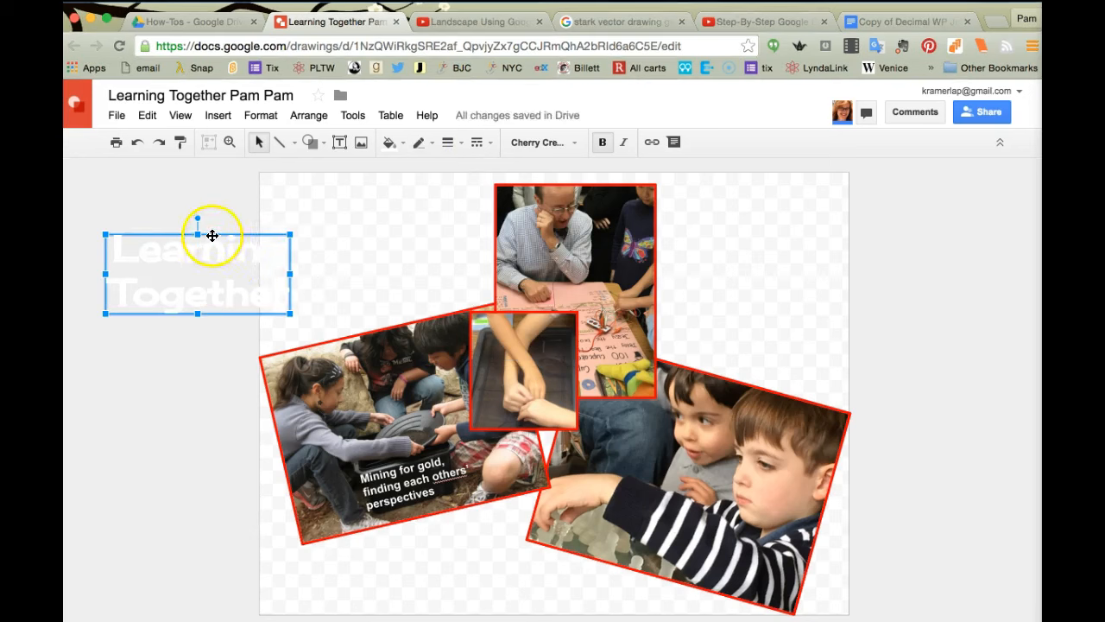
left_click_drag(209, 232, 290, 209)
left_click_drag(172, 263, 343, 212)
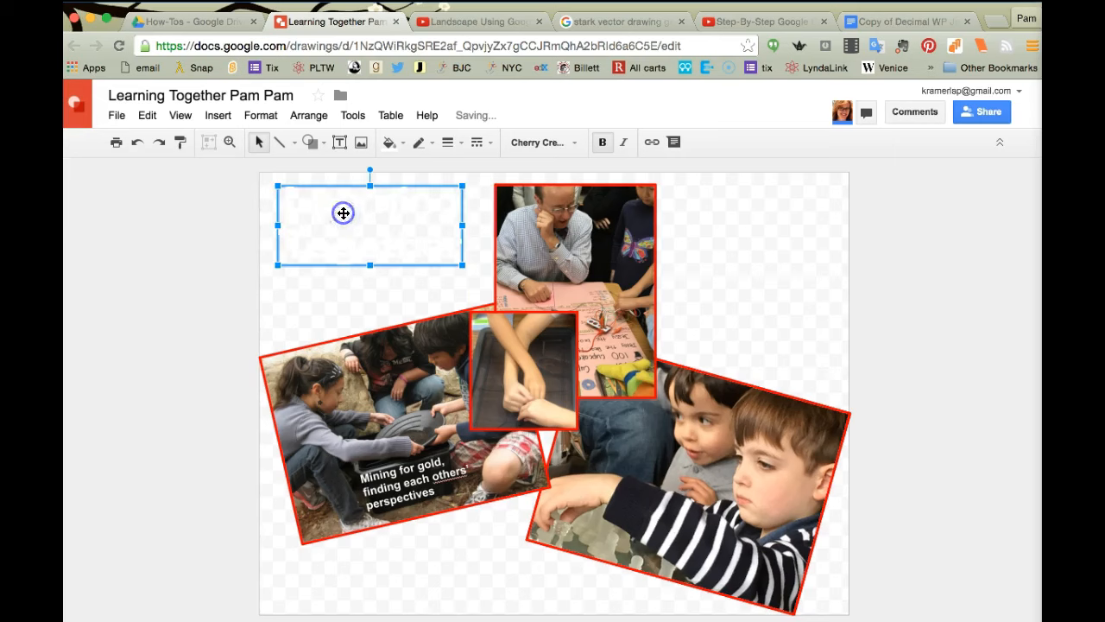
Step: Draw a rectangle across the 'Learning Together' title and fill it red
left_click(324, 147)
mouse_move(316, 172)
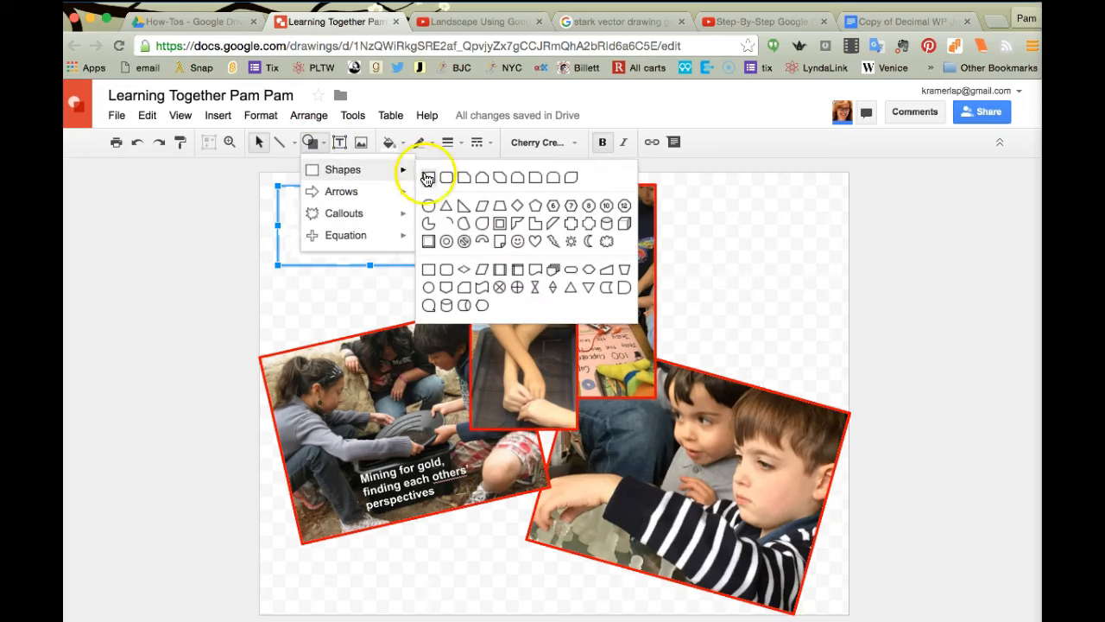
left_click(428, 178)
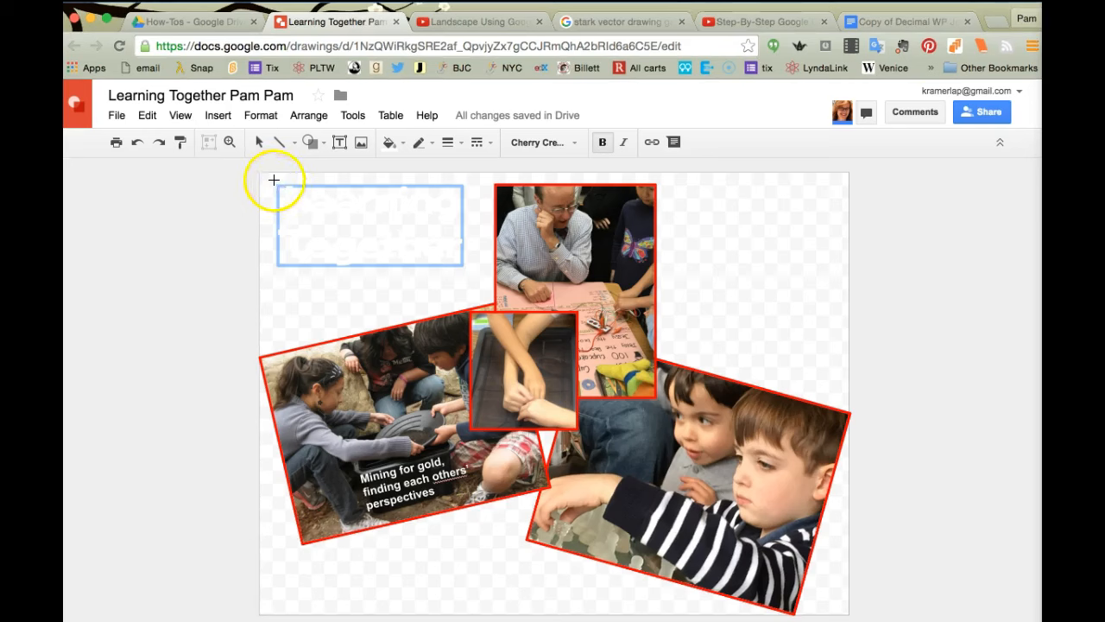
left_click_drag(272, 178, 279, 195)
mouse_move(308, 252)
left_mouse_down()
mouse_move(314, 274)
mouse_move(434, 273)
mouse_move(464, 258)
mouse_move(472, 275)
left_mouse_up()
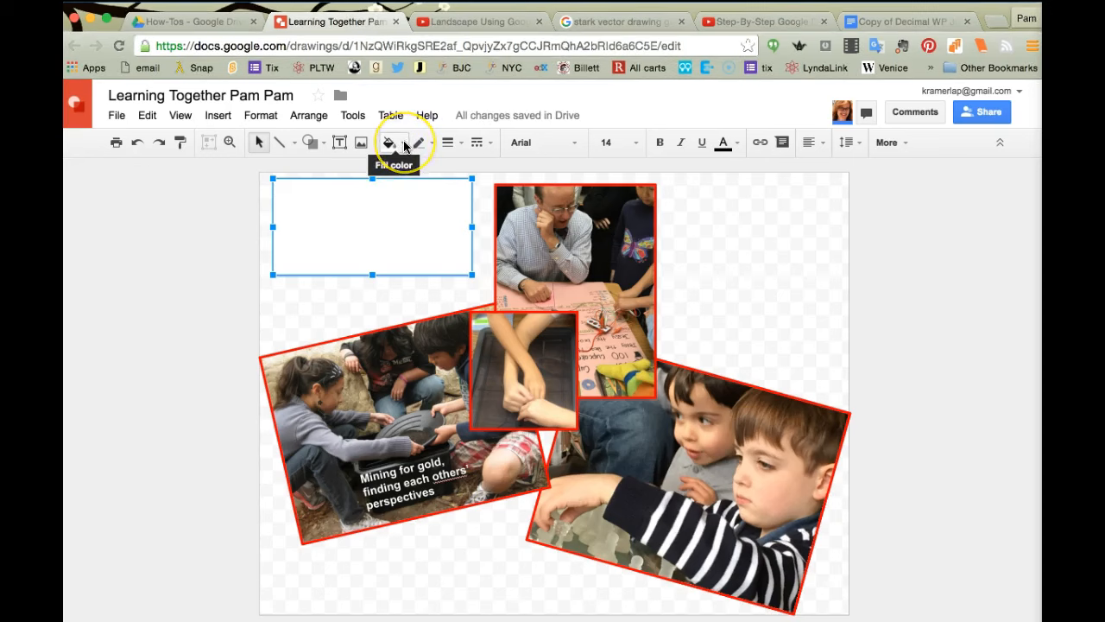
left_click(405, 147)
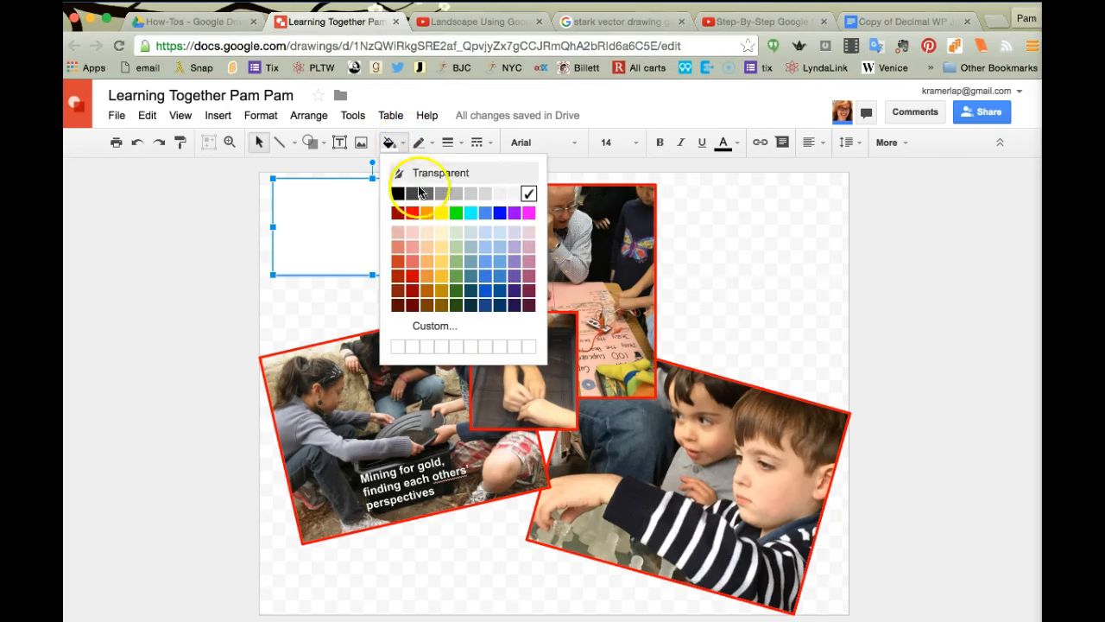
left_click(411, 214)
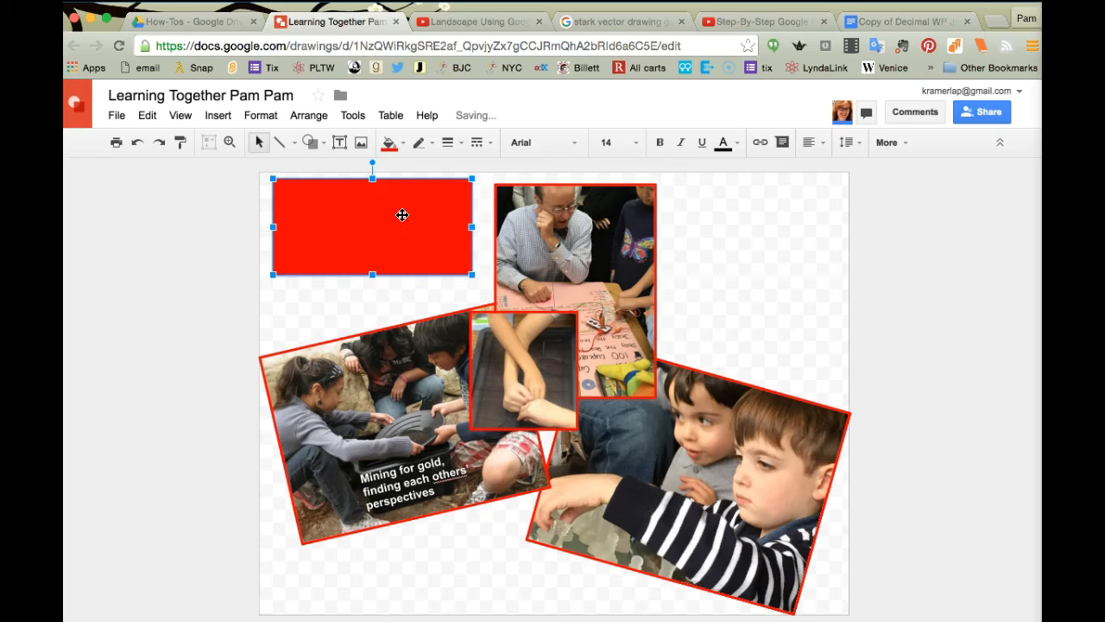
Step: Send the red rectangle behind the white title text, undoing an accidental text move
right_click(342, 230)
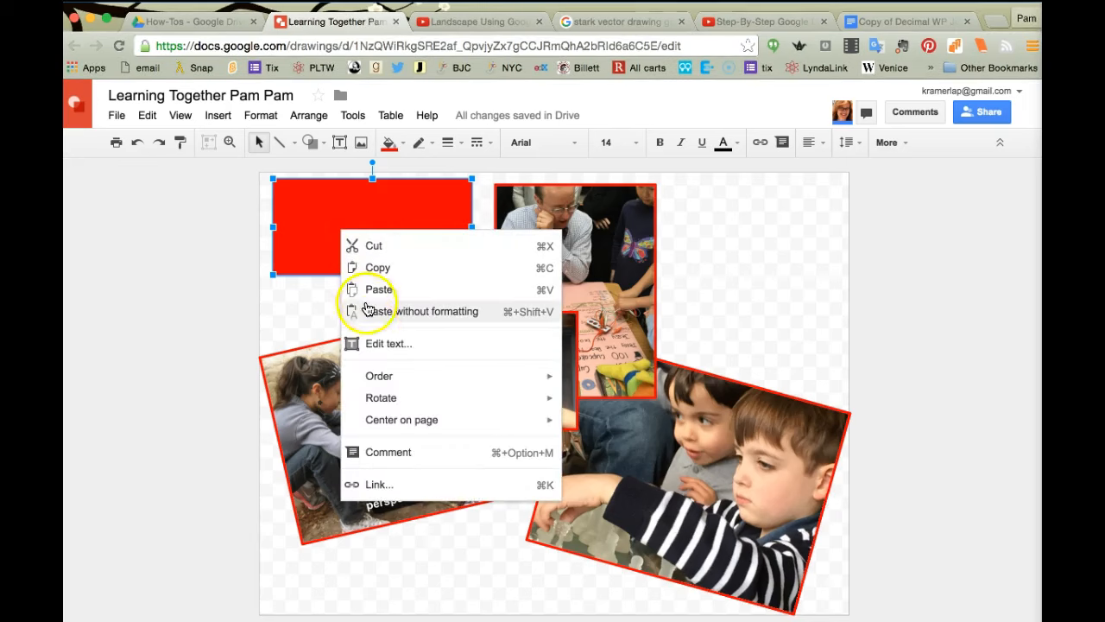
mouse_move(376, 375)
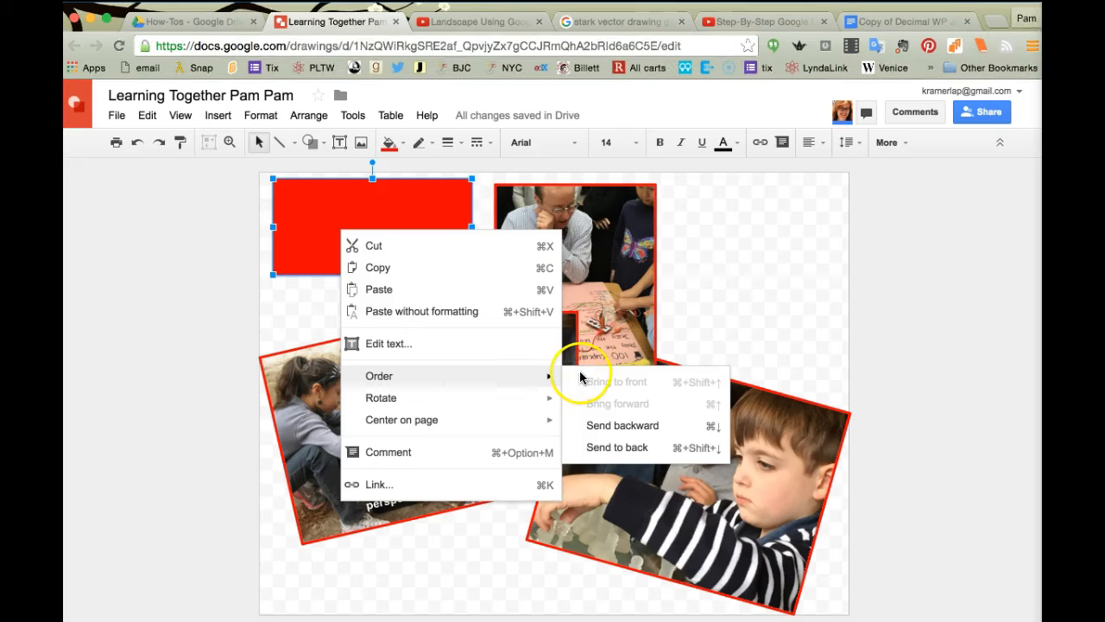
left_click(590, 429)
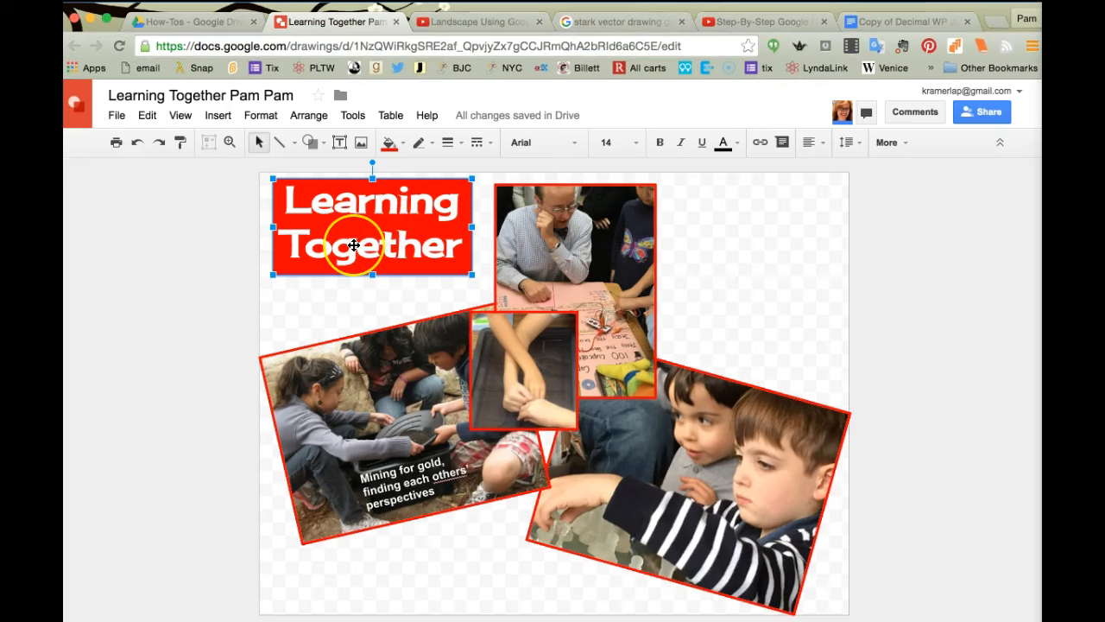
left_click_drag(354, 246, 486, 292)
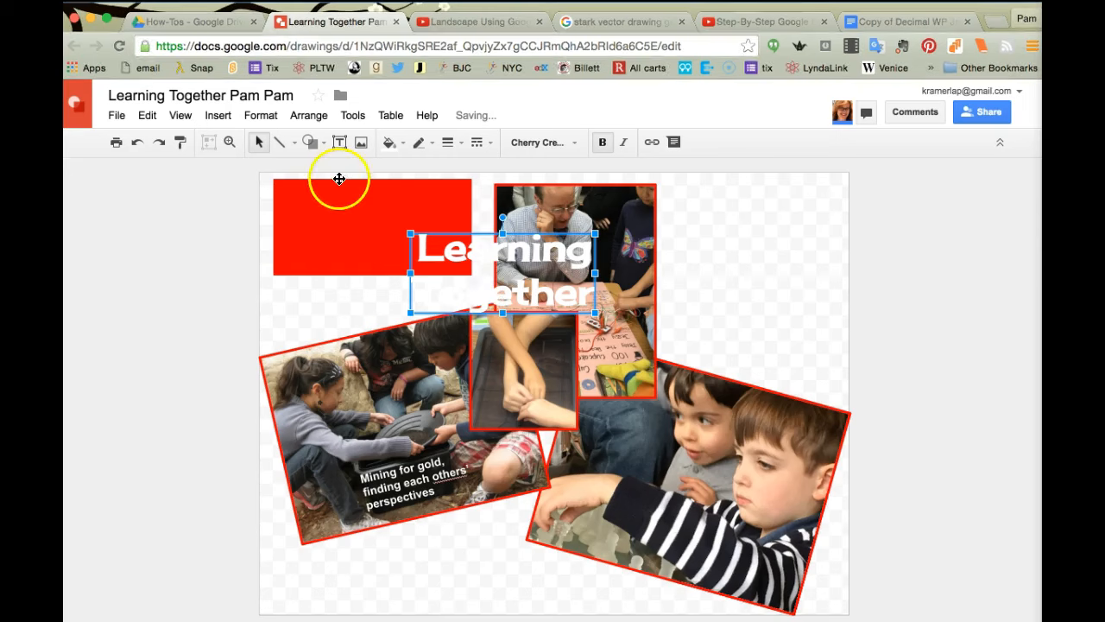
left_click(137, 142)
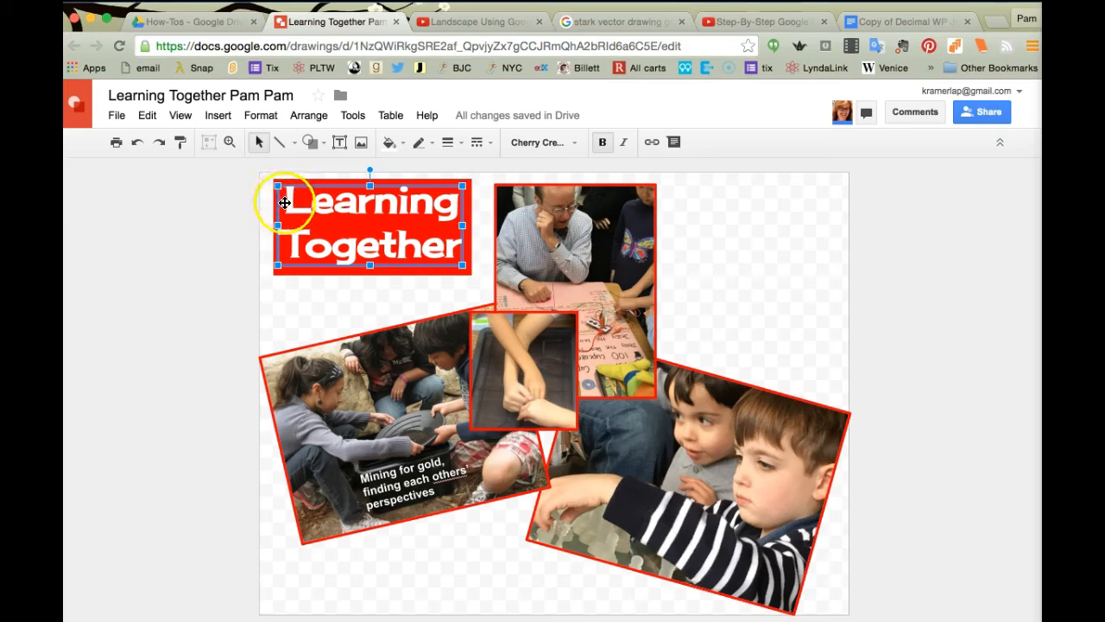
Step: Drag-select the title text and the red box together
left_click(241, 216)
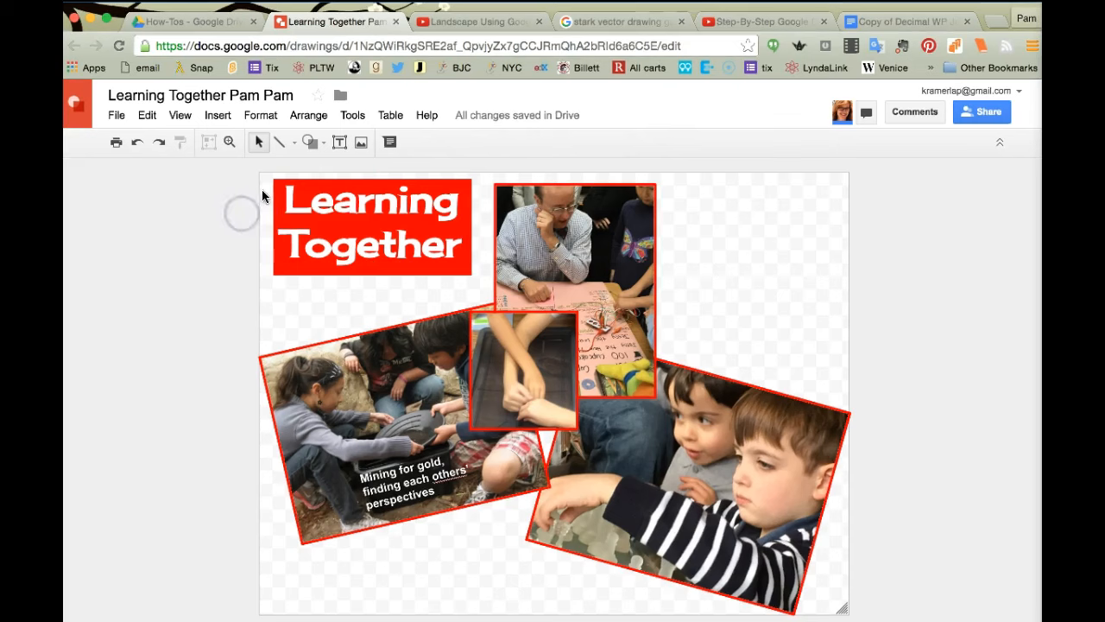
left_click_drag(263, 180, 273, 200)
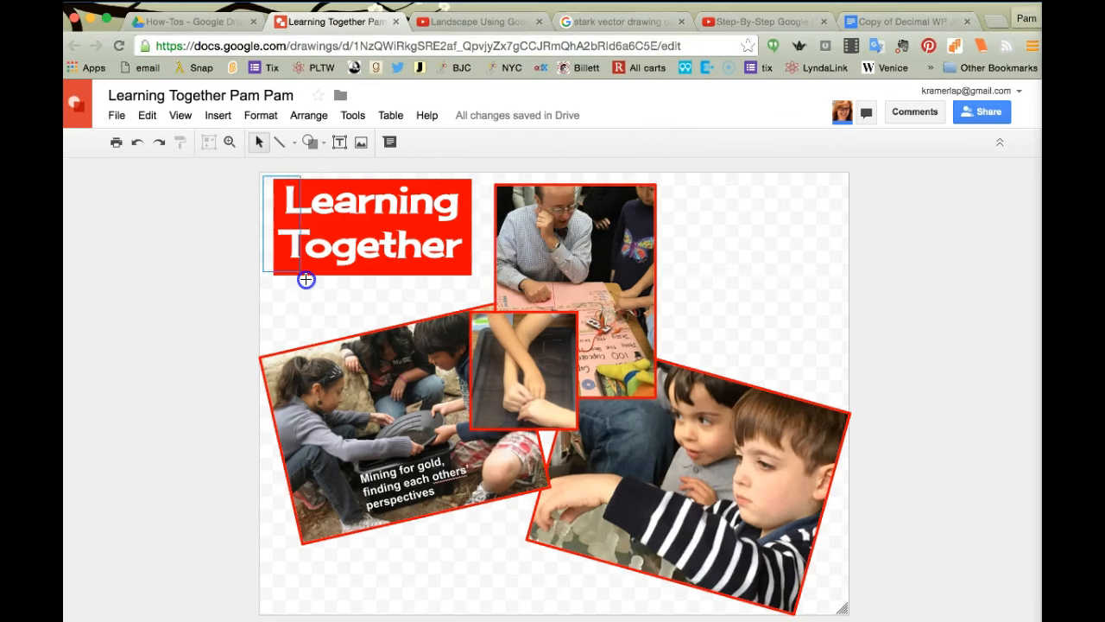
left_click_drag(312, 285, 463, 282)
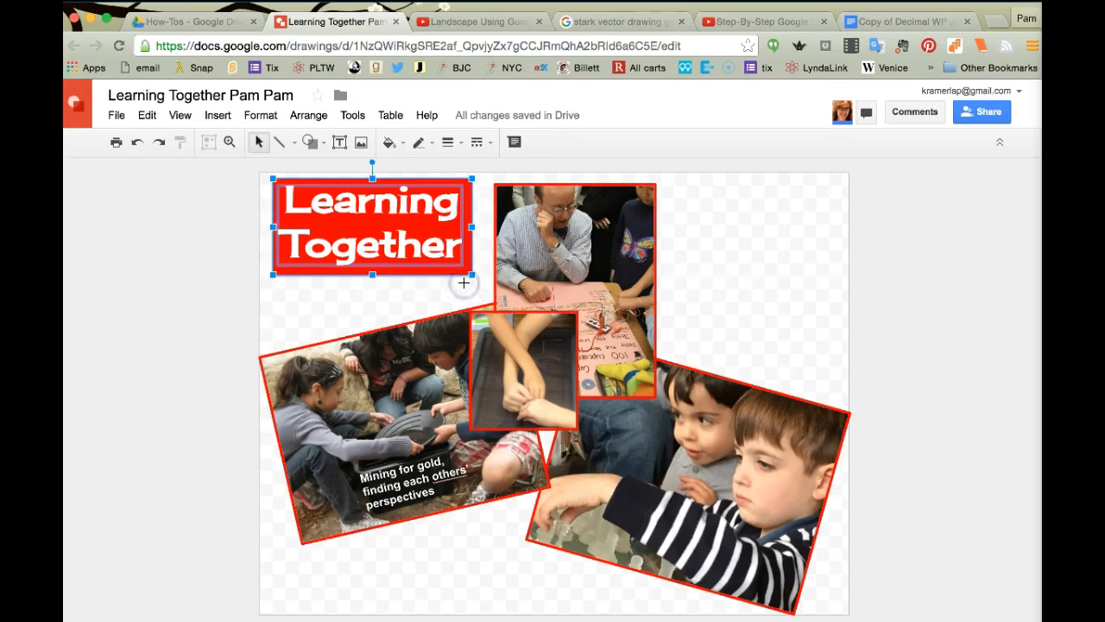
Step: Group the title text with the red box and shift the banner slightly down-left
left_click(412, 234)
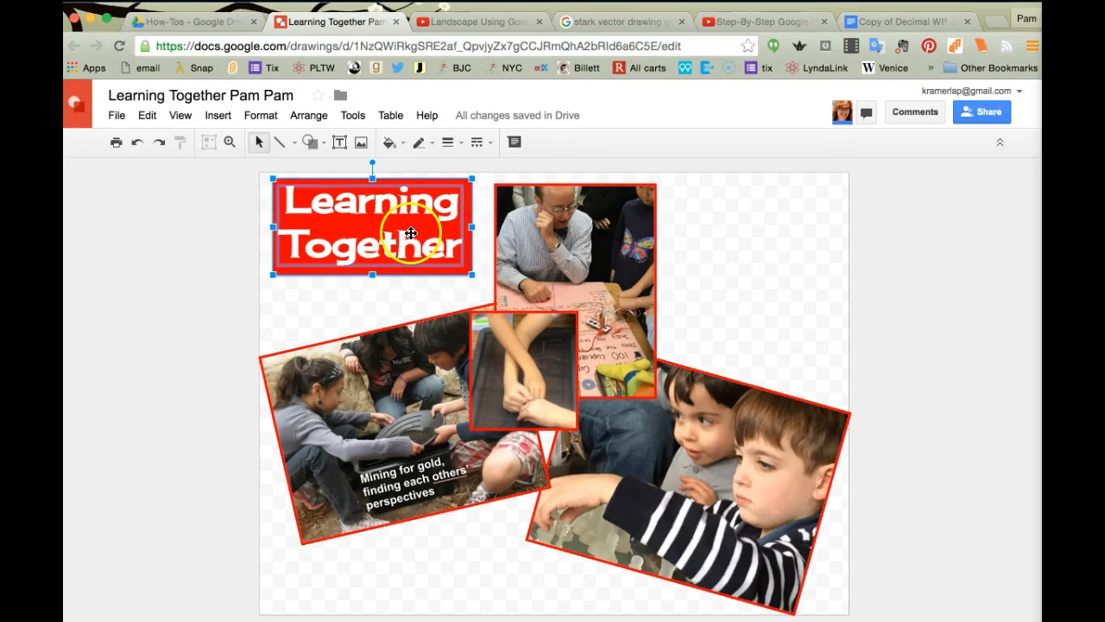
right_click(411, 234)
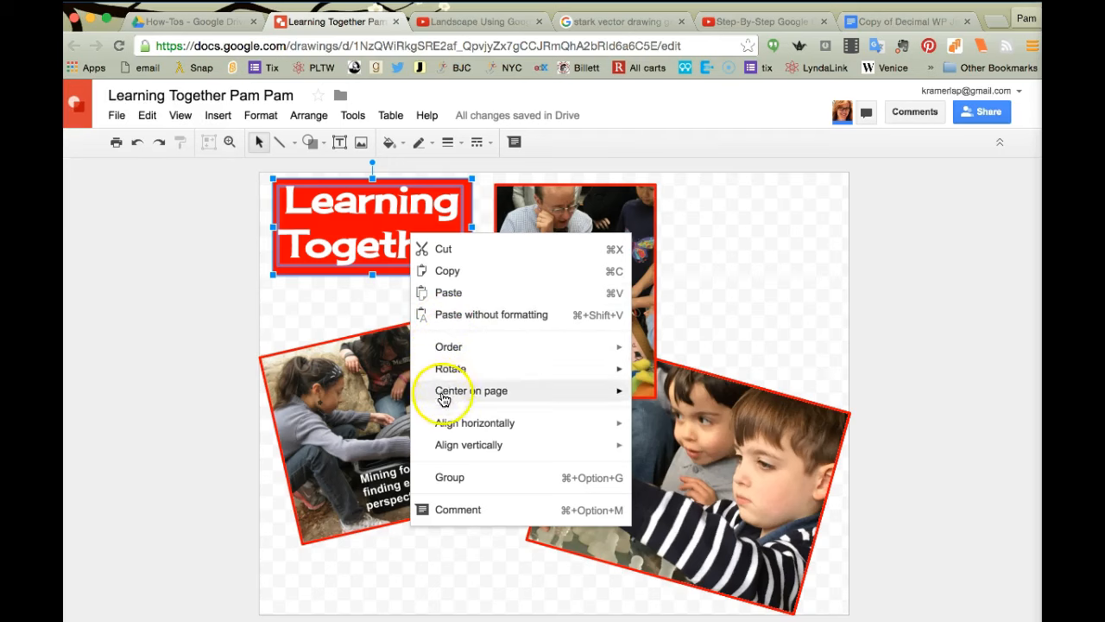
left_click(445, 481)
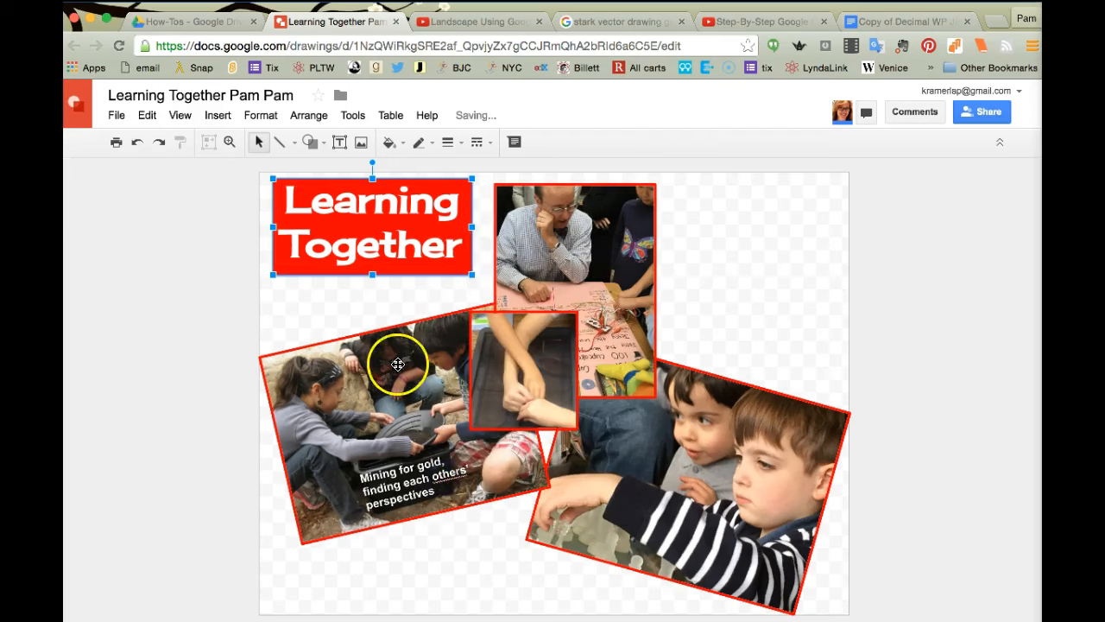
mouse_move(373, 216)
left_mouse_down()
mouse_move(276, 279)
mouse_move(372, 245)
mouse_move(368, 236)
left_mouse_up()
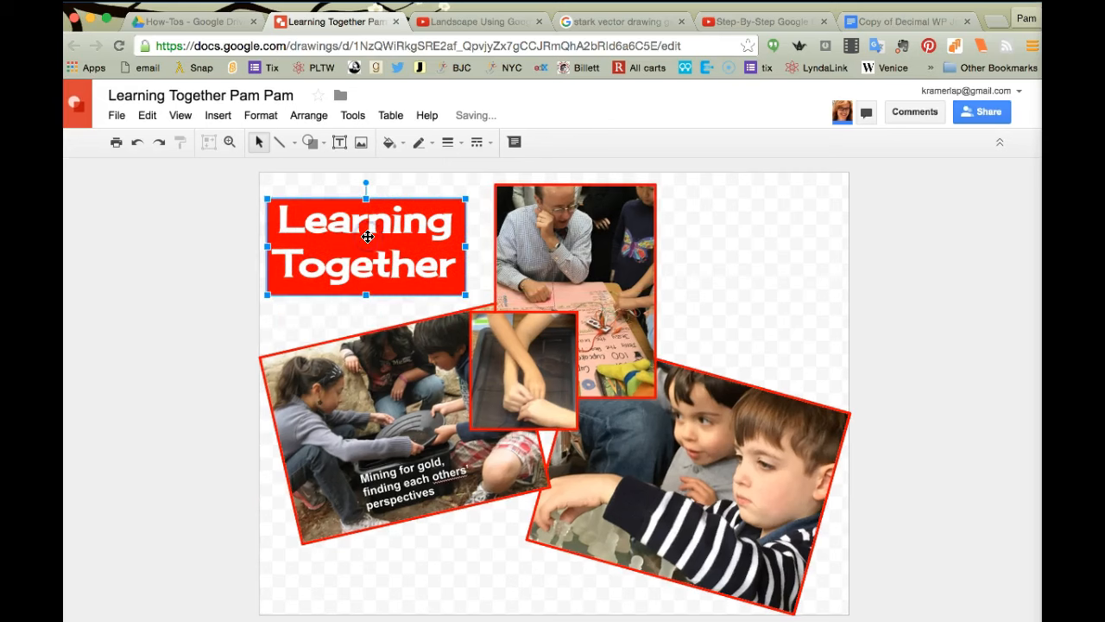
left_click(729, 237)
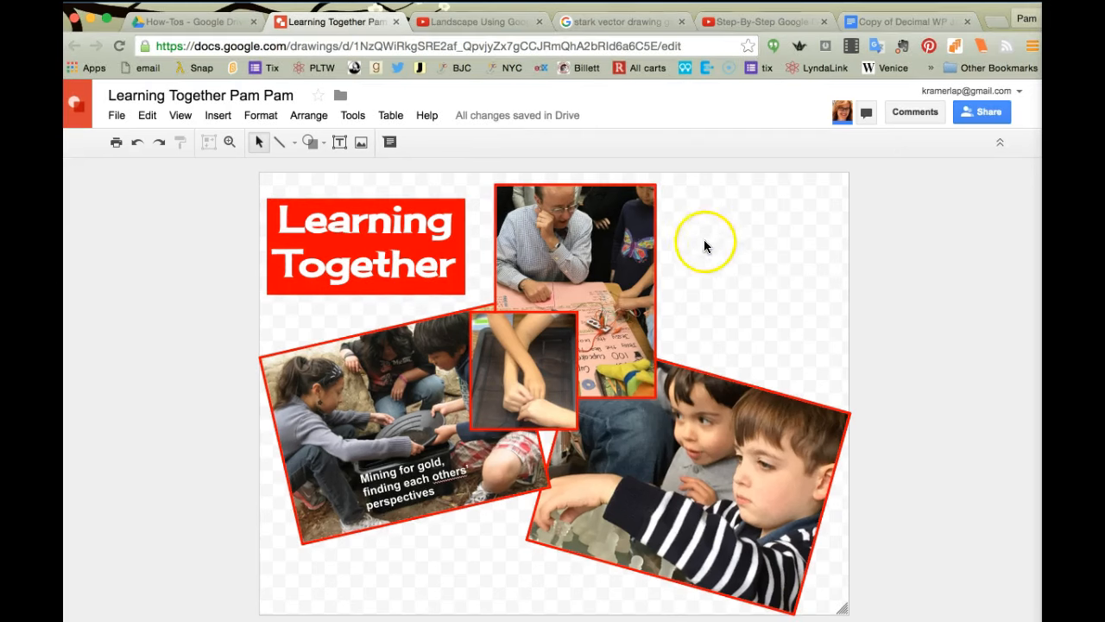
Step: Set the drawing's page background colour to yellow from the canvas Background option
right_click(732, 262)
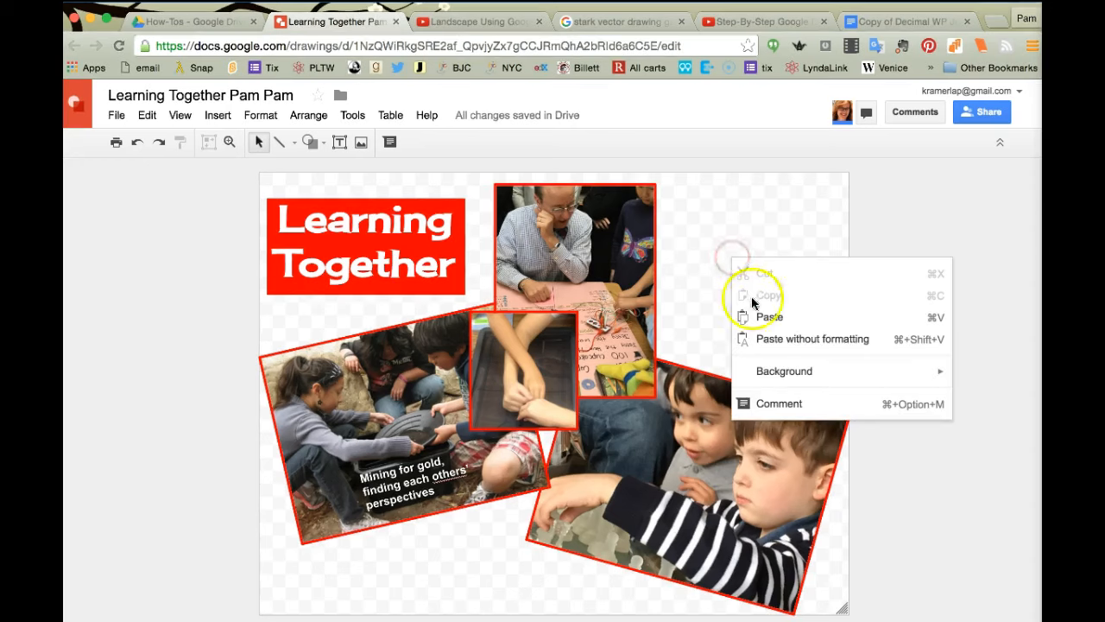
mouse_move(765, 373)
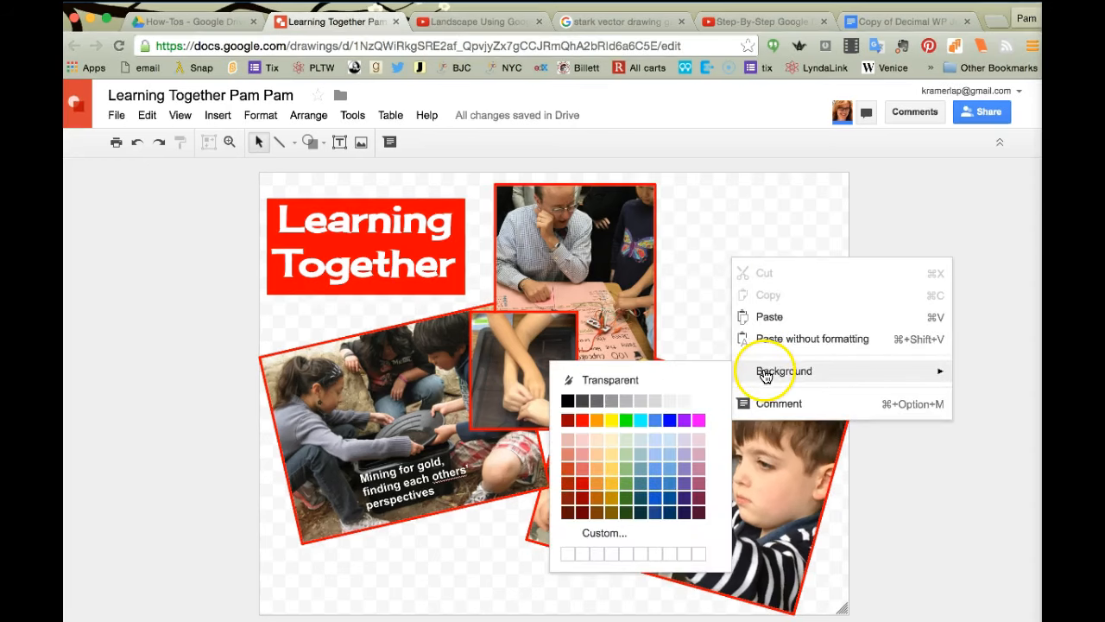
left_click(611, 422)
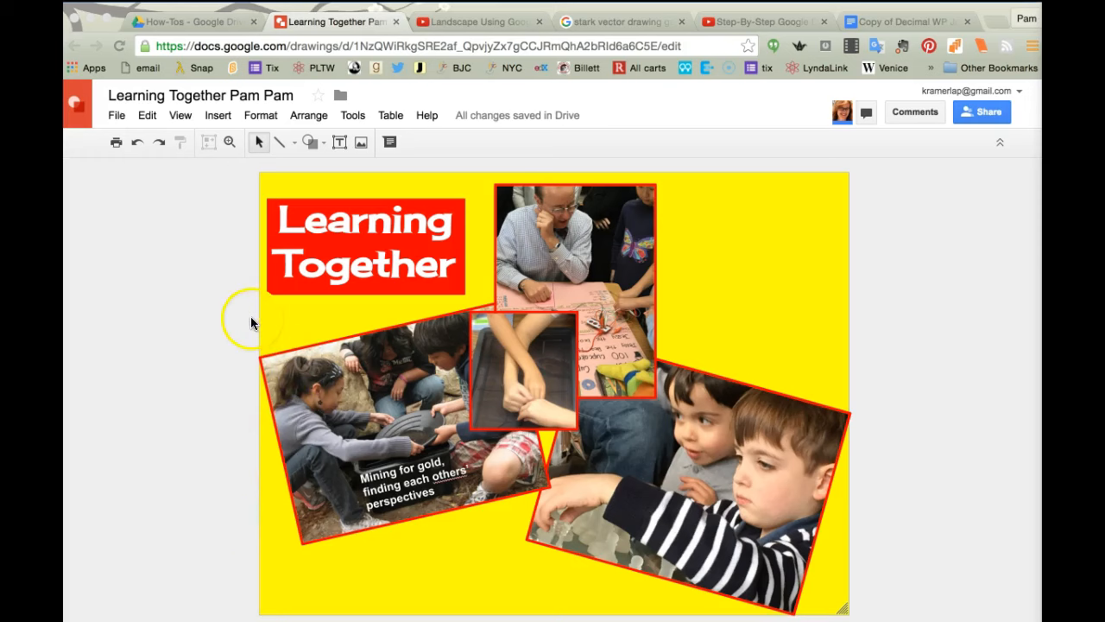
left_click(363, 146)
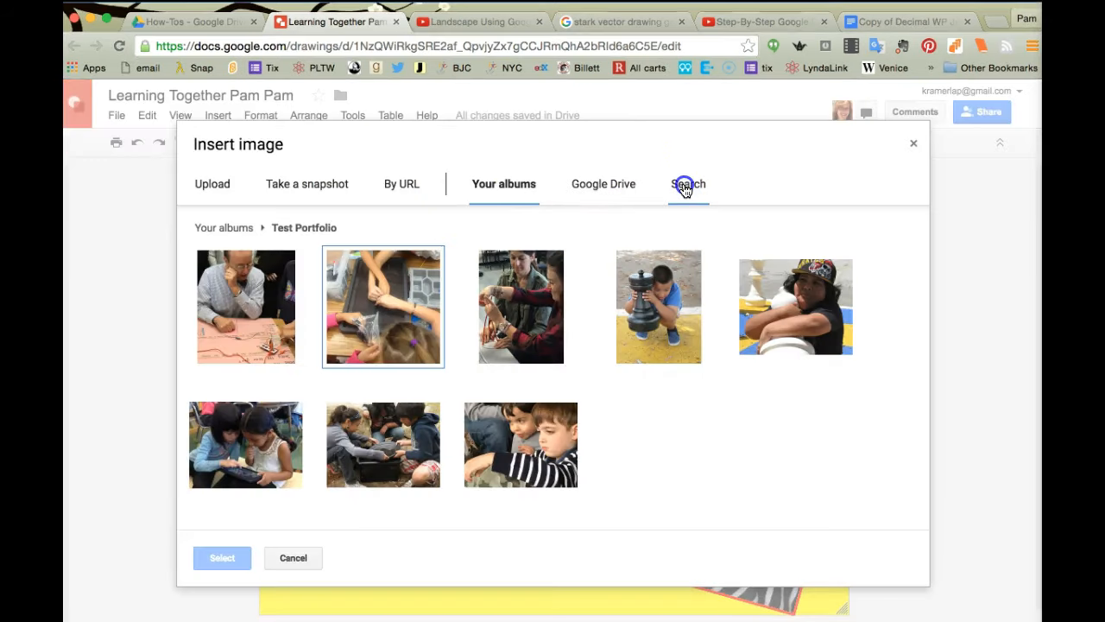
left_click(684, 187)
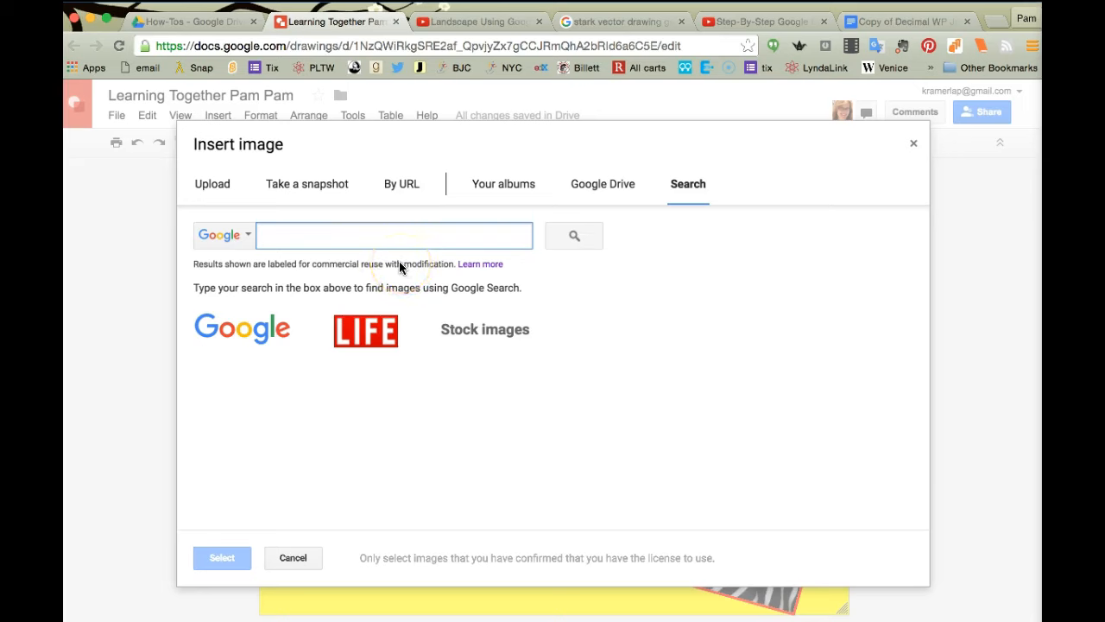
left_click(913, 143)
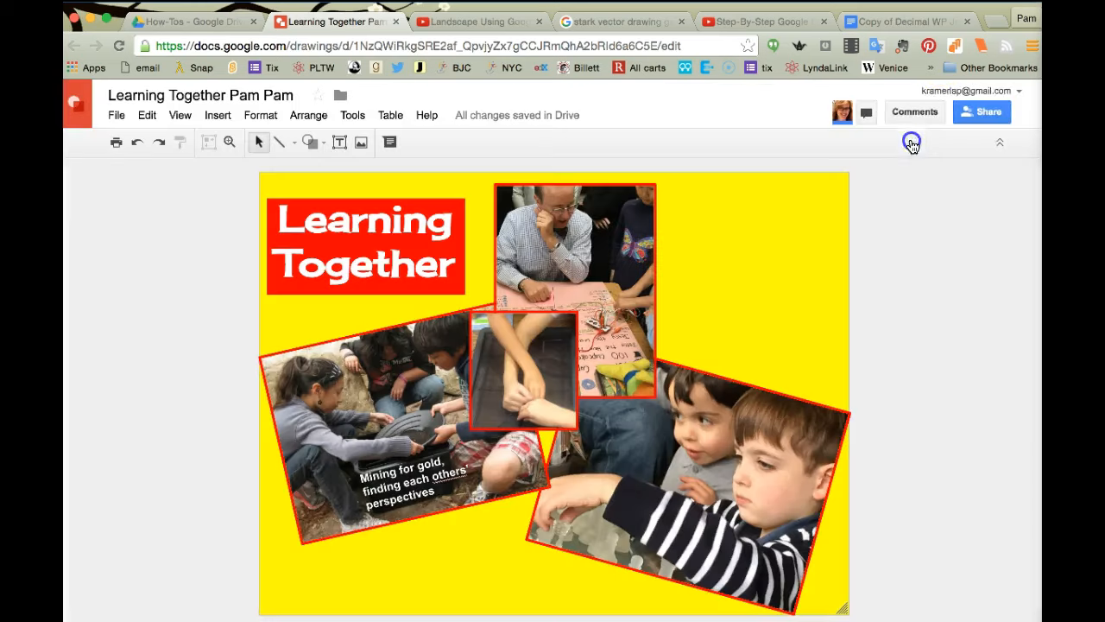
Step: In a new browser tab, search images.google.com for 'collaboration'
left_click(998, 22)
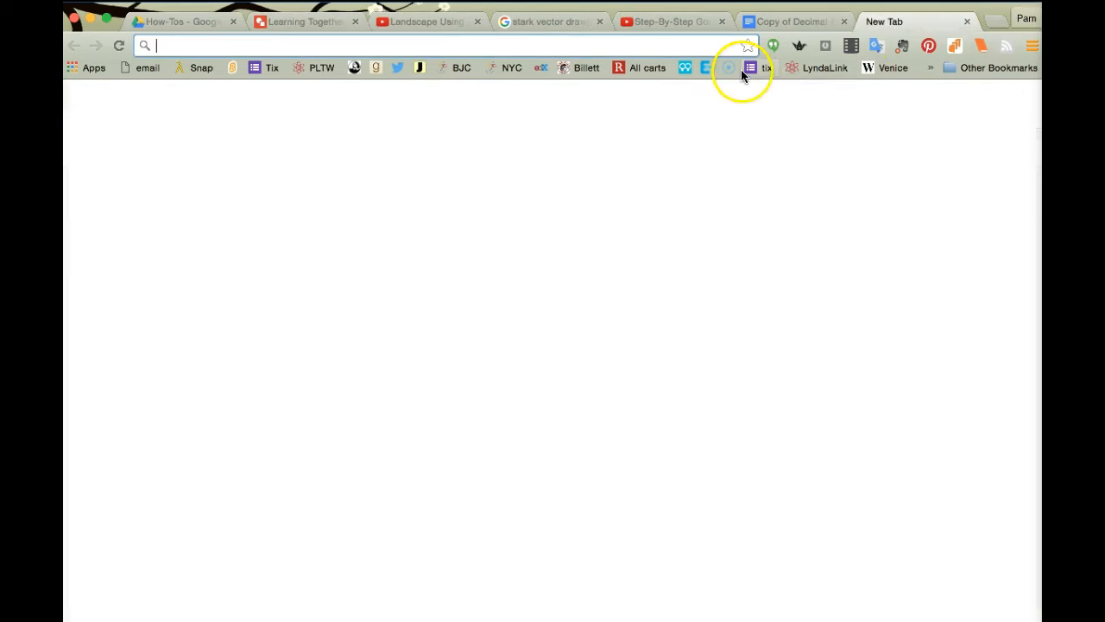
type("images.google.com")
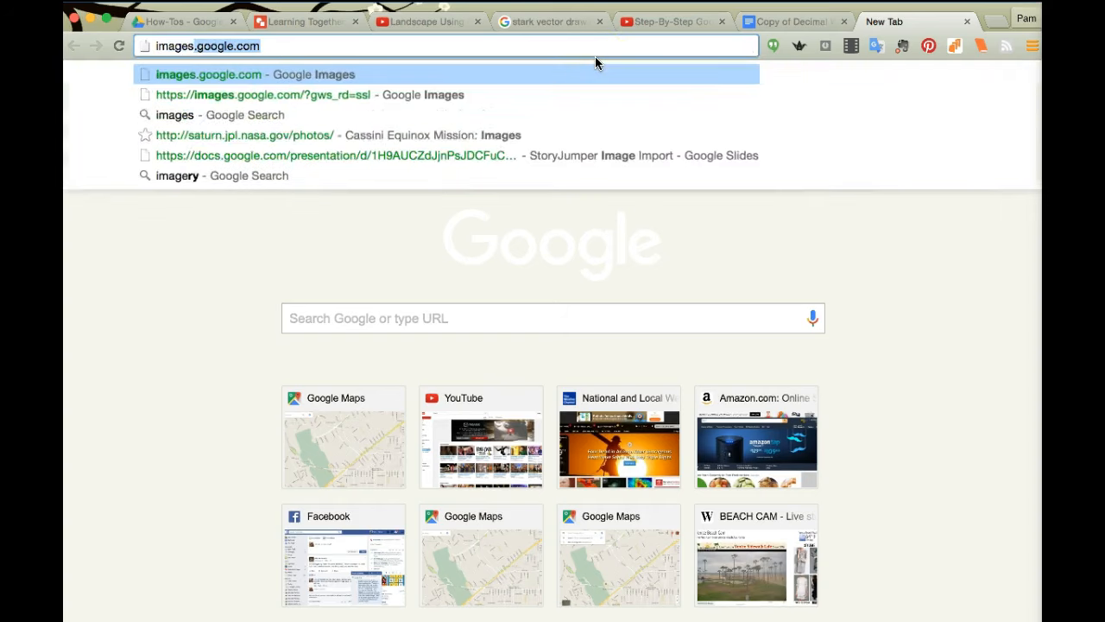
key("Return")
type("collaboration")
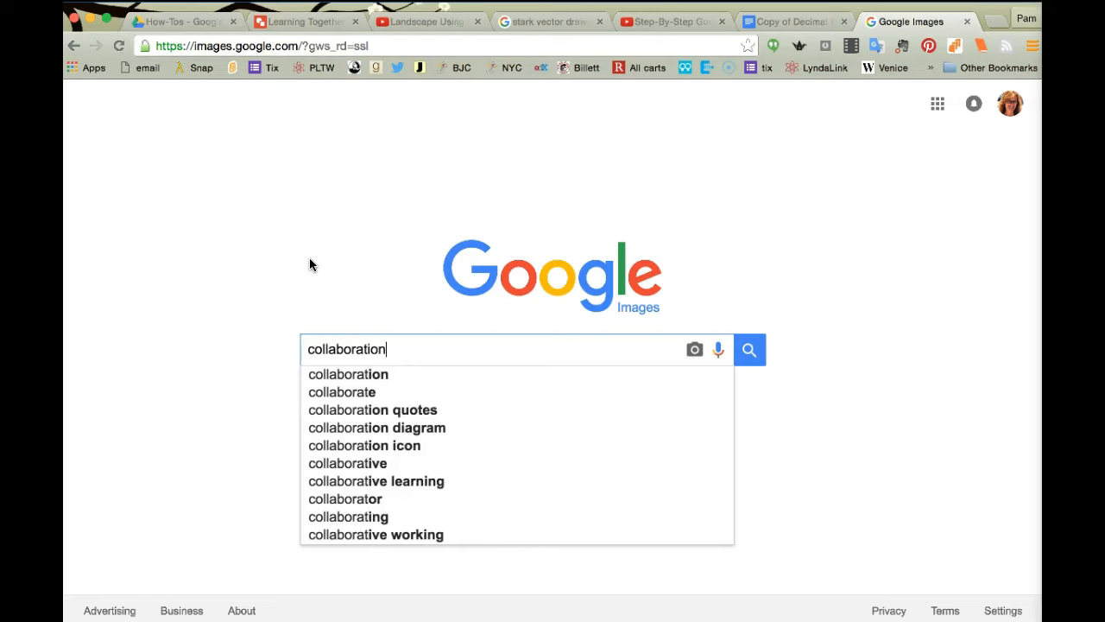
key("Return")
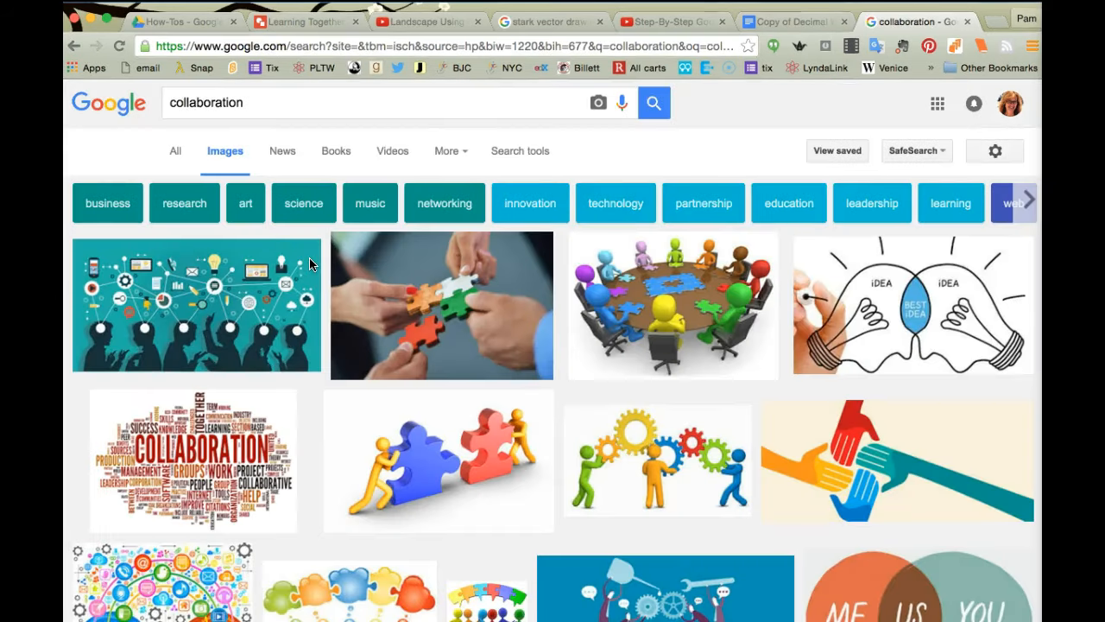
Step: Filter the image results by usage rights to 'Labeled for noncommercial reuse'
left_click(505, 157)
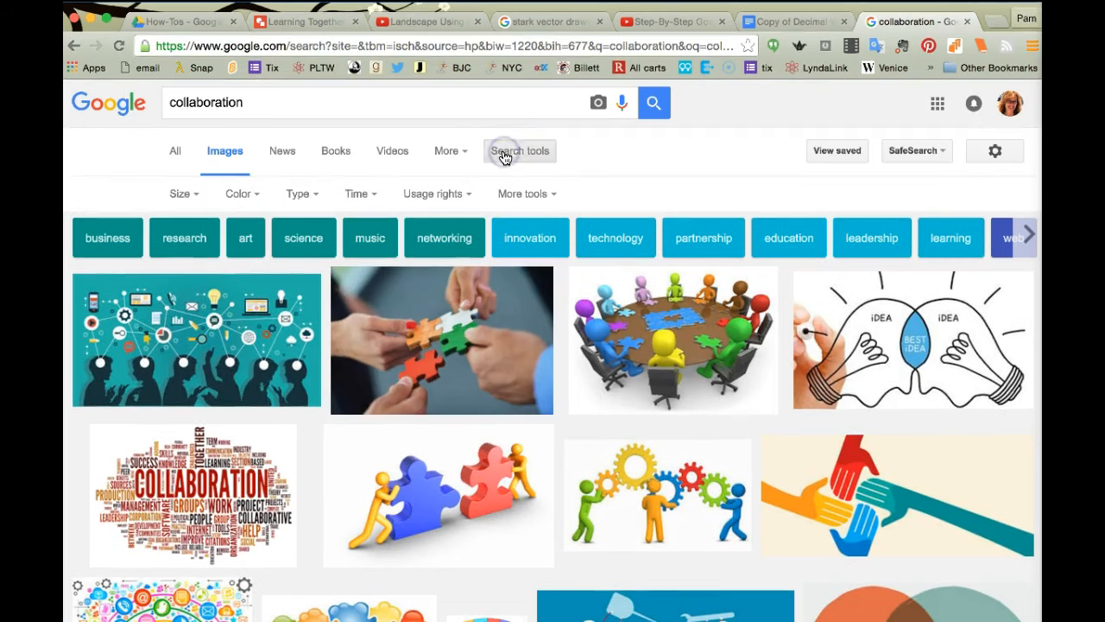
left_click(508, 152)
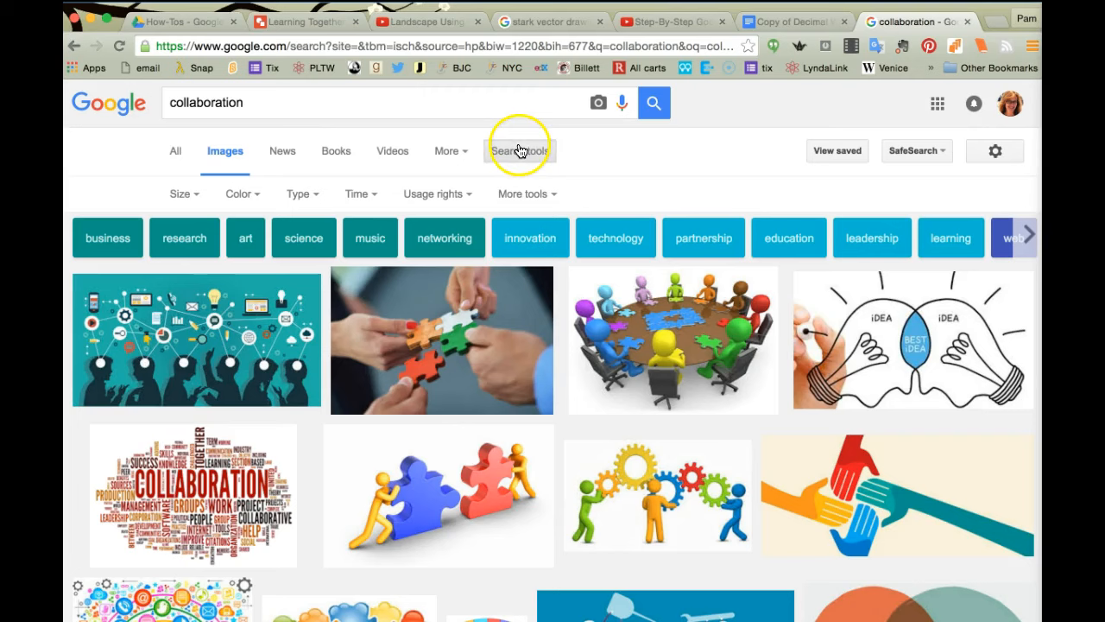
left_click(464, 198)
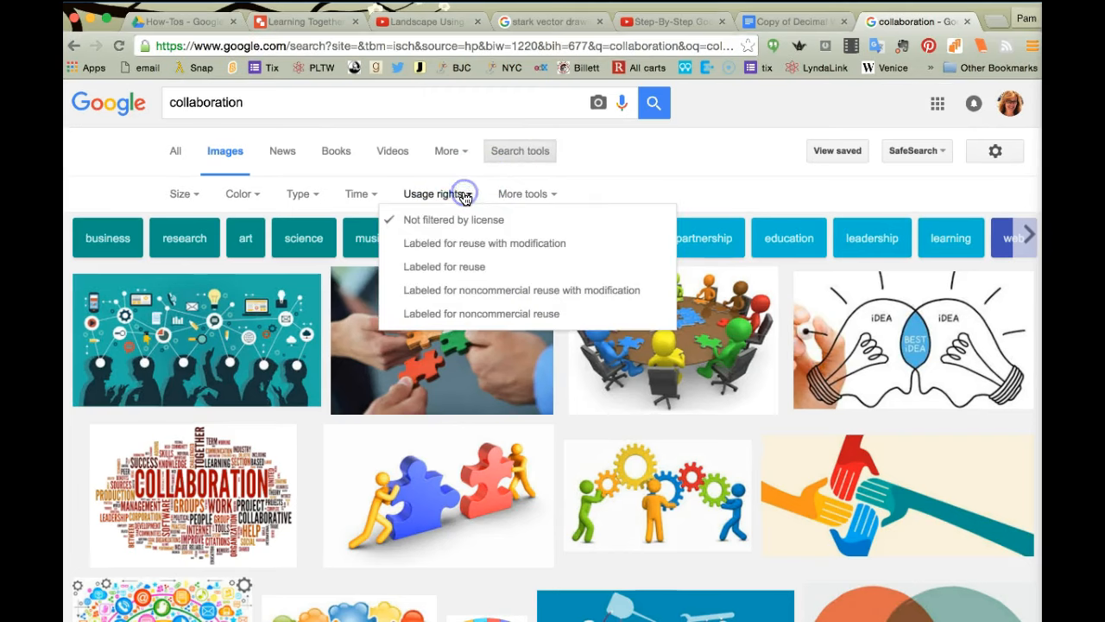
left_click(430, 318)
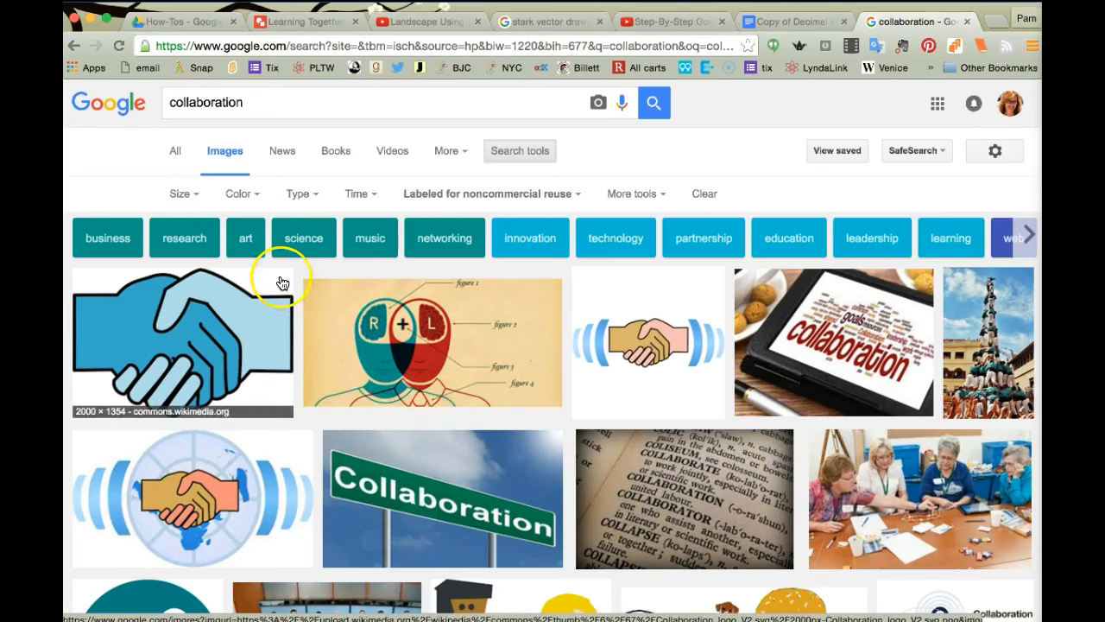
Step: Limit the collaboration results to Clip art and scroll down to the teamwork image
left_click(315, 197)
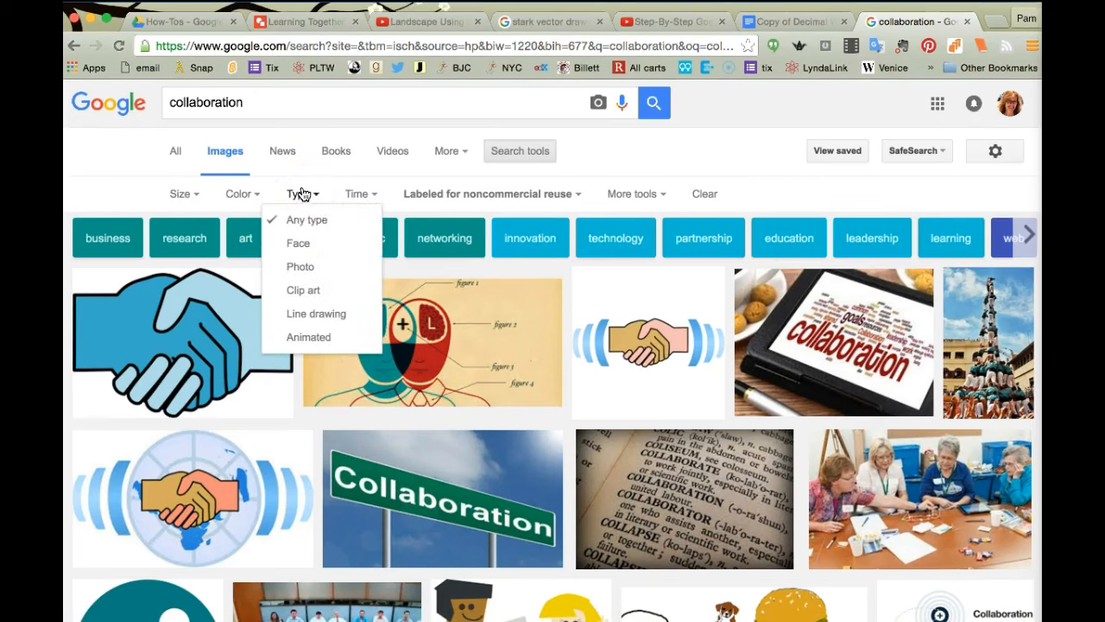
left_click(295, 291)
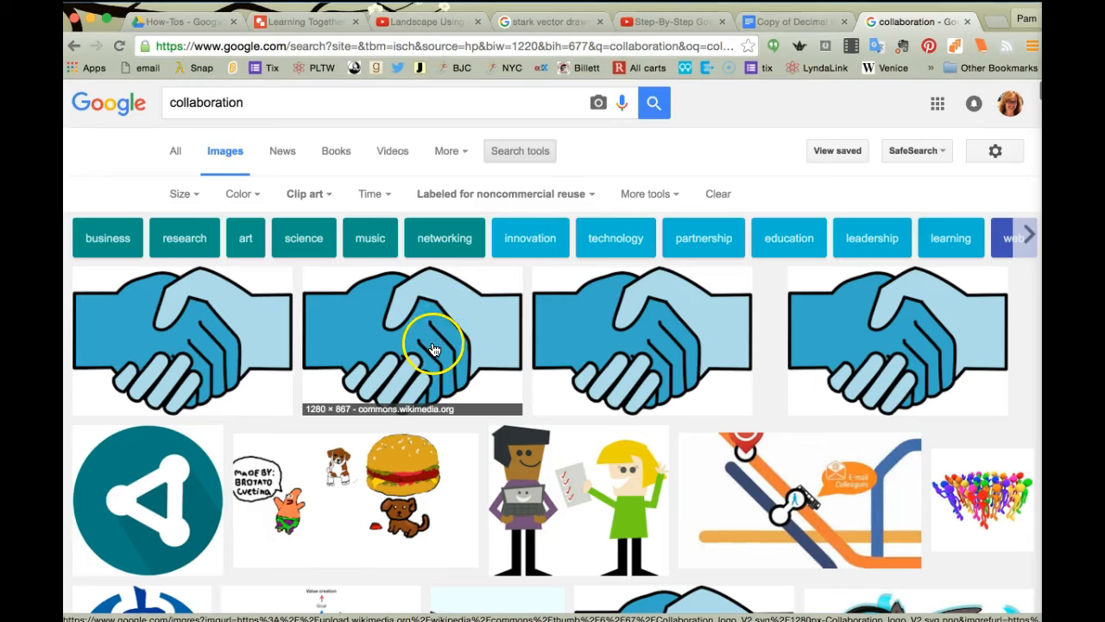
scroll(435, 348, "down", 2)
scroll(435, 349, "up", 1)
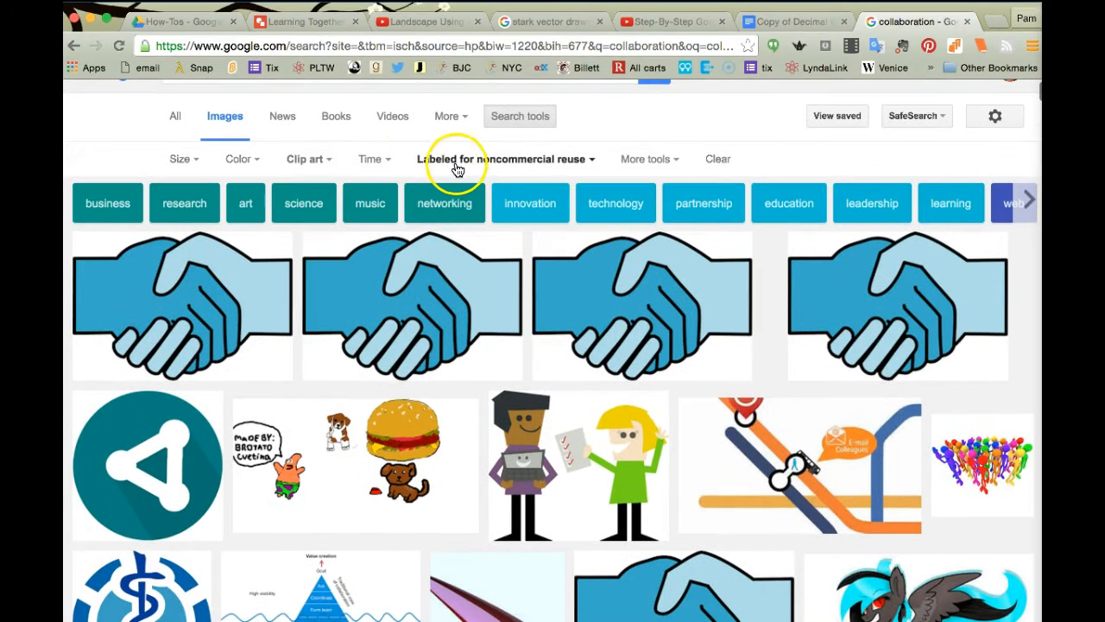
scroll(406, 397, "down", 5)
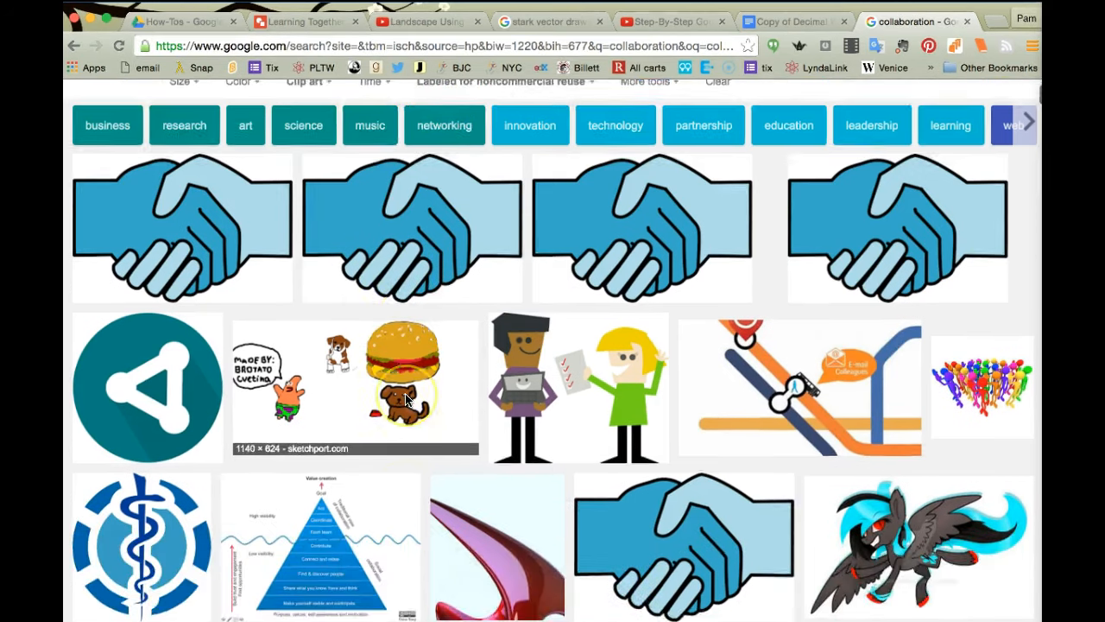
scroll(406, 400, "down", 5)
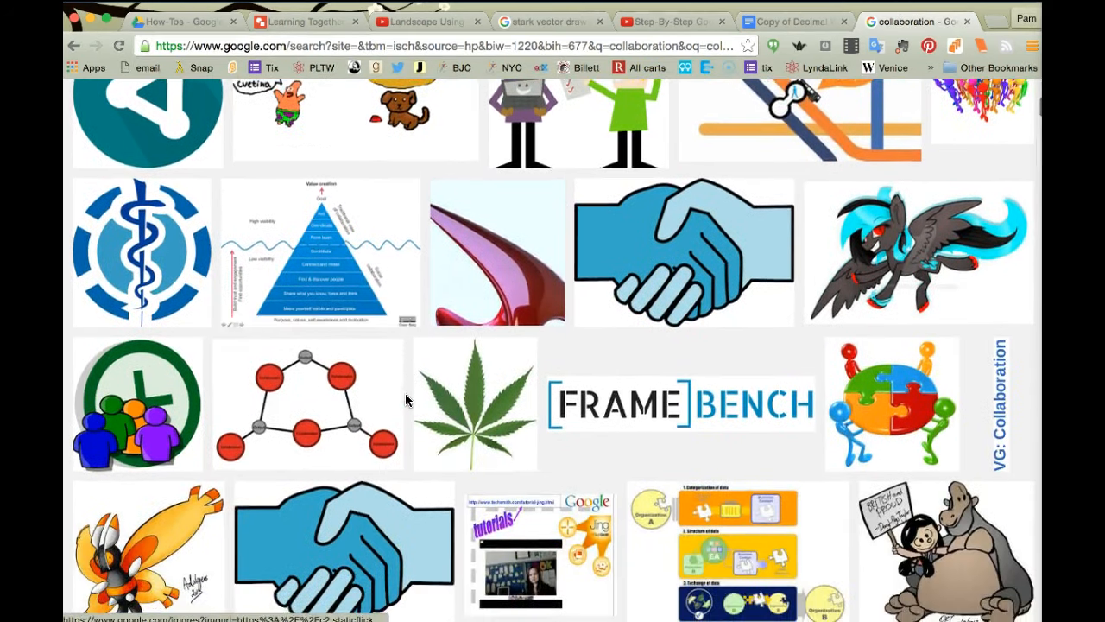
scroll(406, 399, "down", 5)
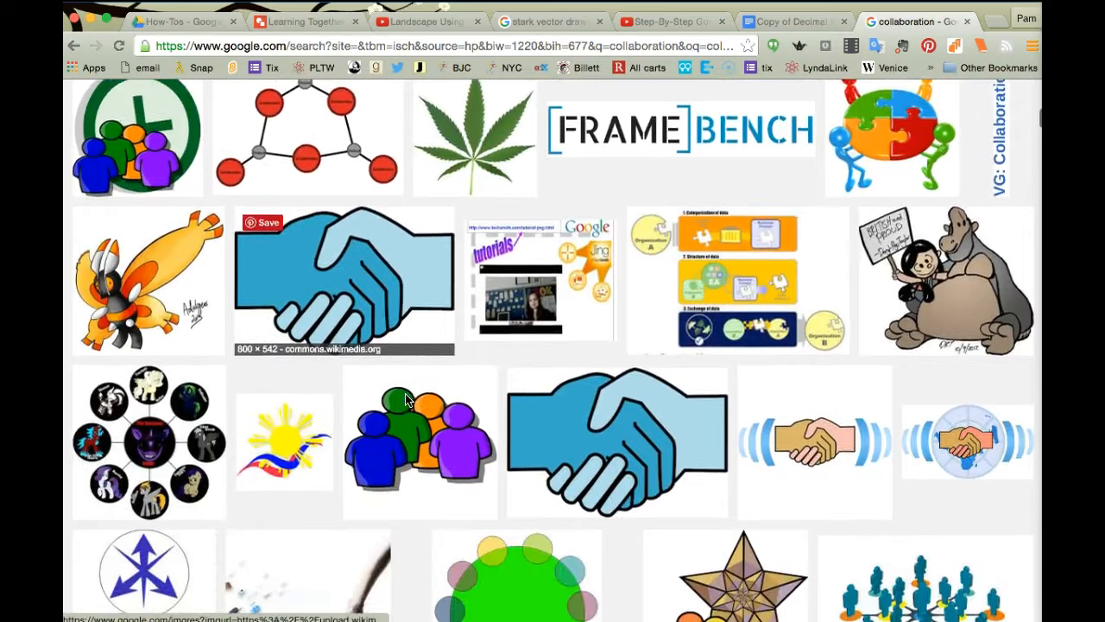
scroll(405, 400, "down", 5)
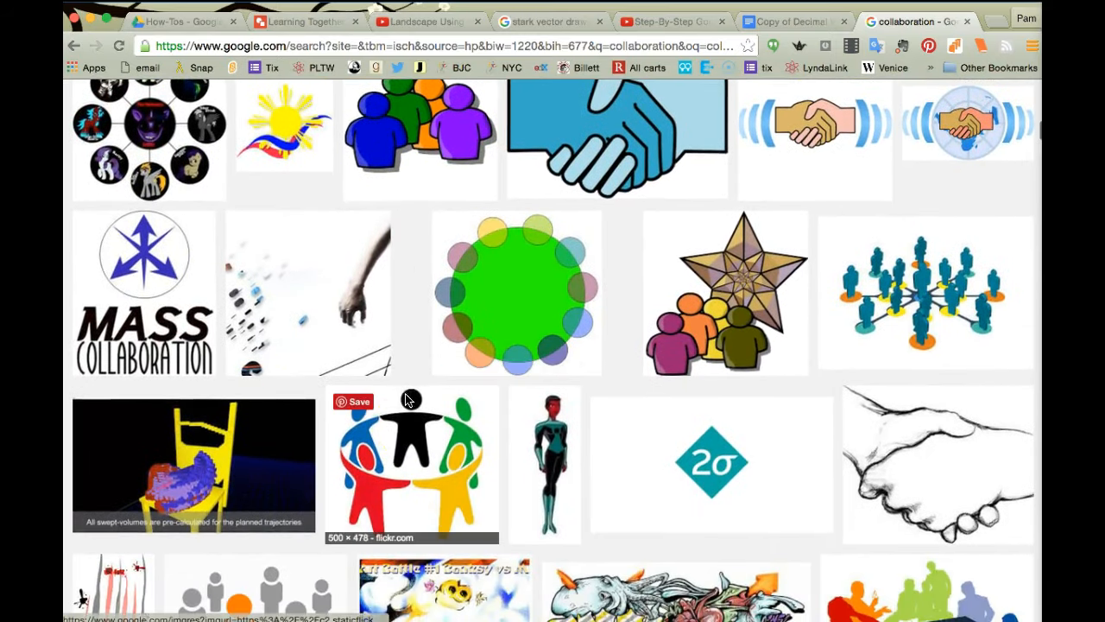
Step: Copy the circle-of-people 'teamWork | Flickr' image from its preview
left_click(406, 426)
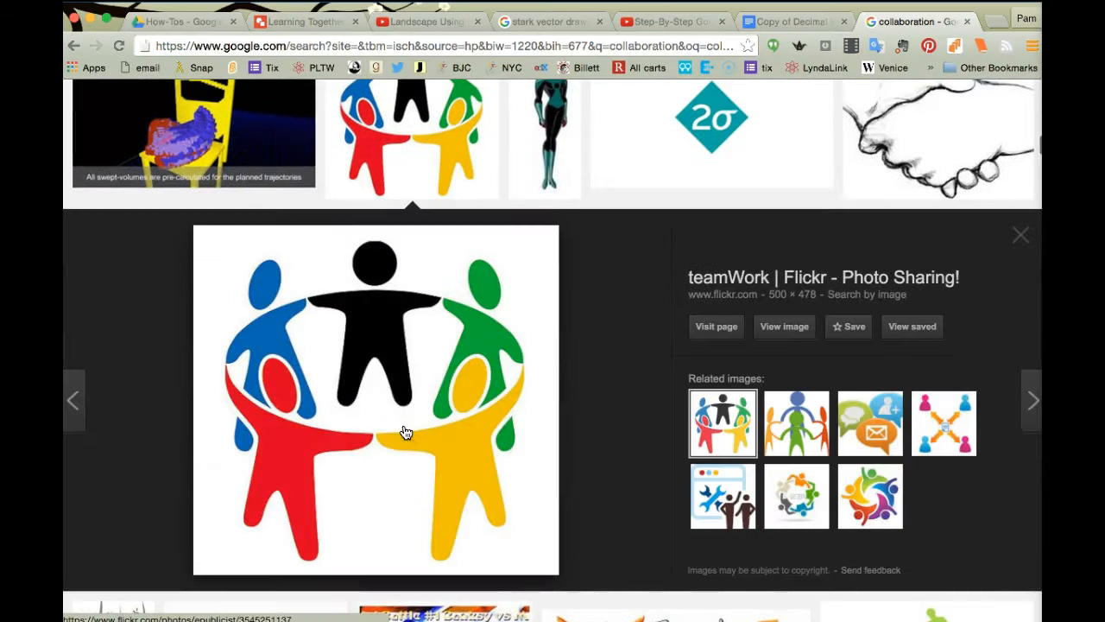
right_click(397, 386)
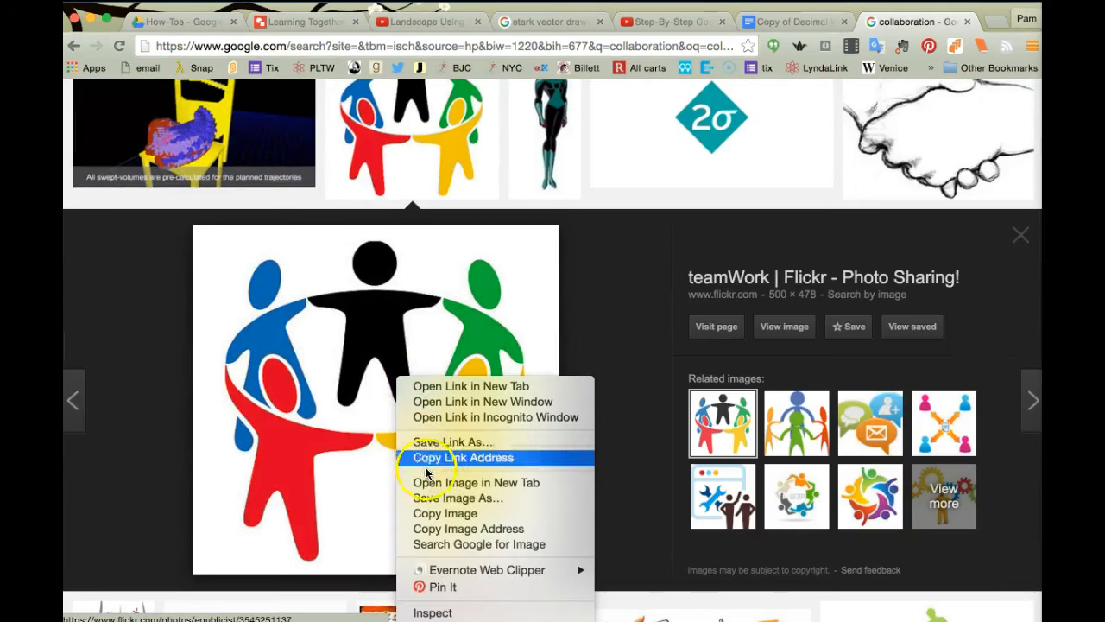
left_click(445, 513)
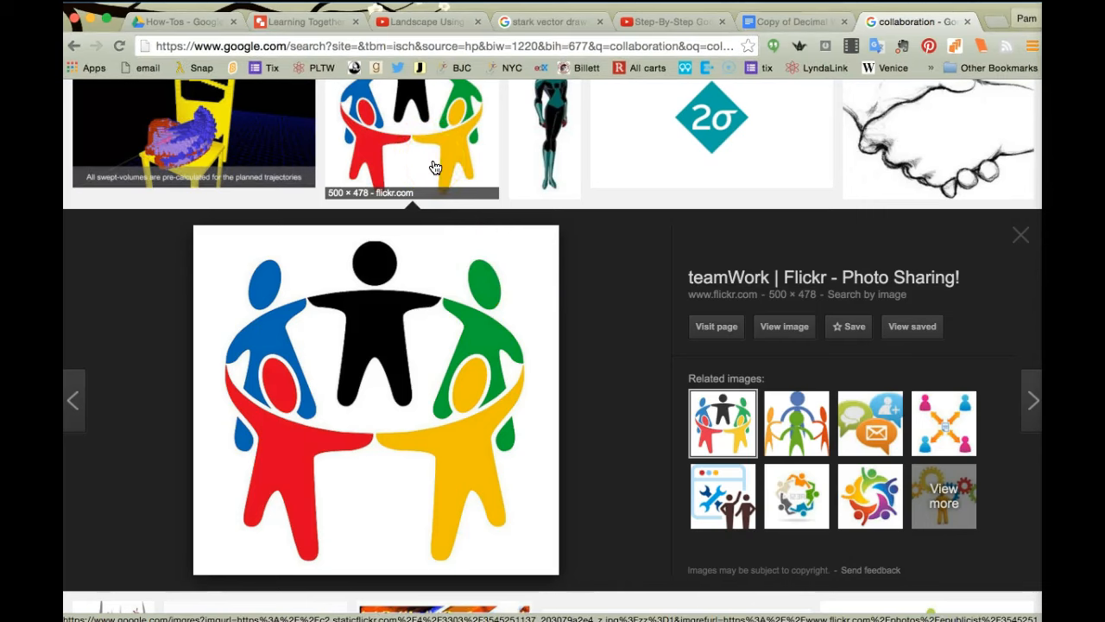
Step: Paste the copied teamwork clip art onto the Learning Together drawing canvas
left_click(315, 21)
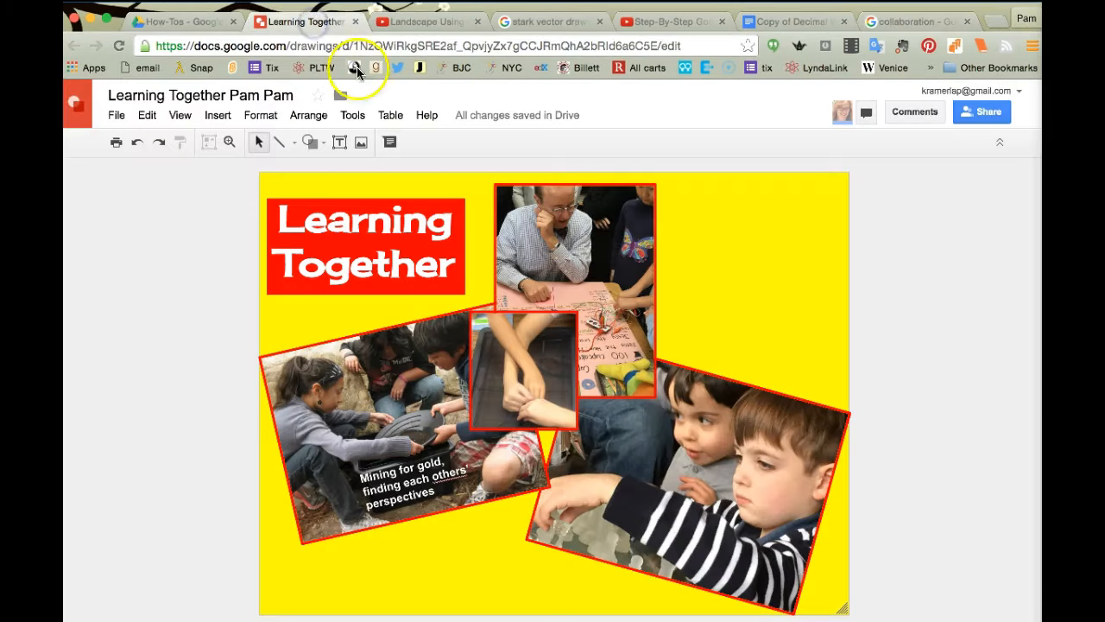
right_click(704, 294)
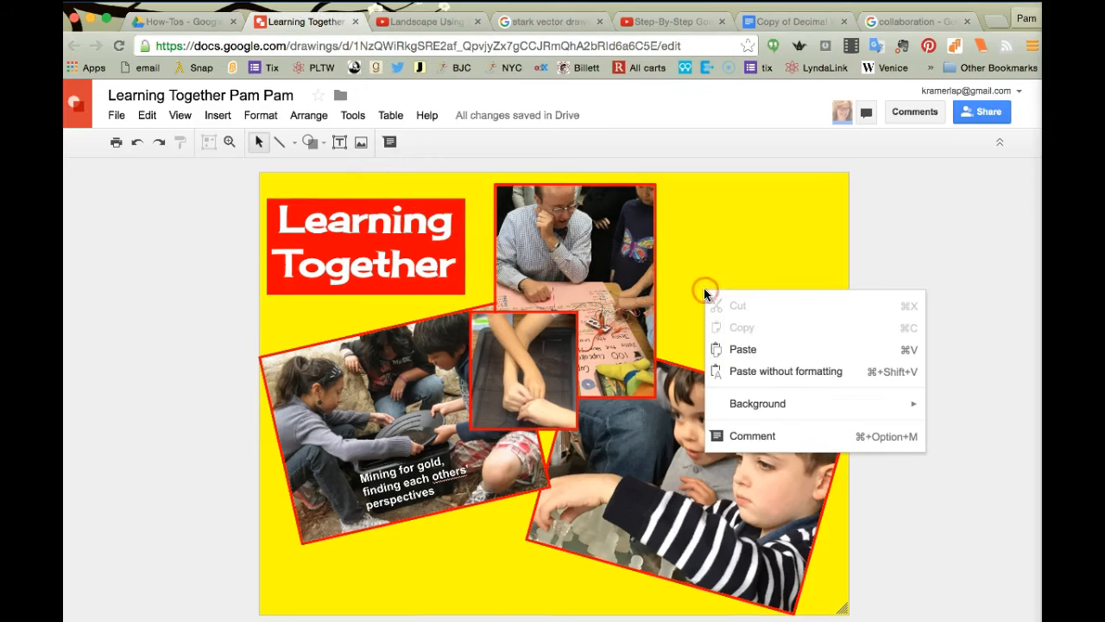
left_click(739, 352)
Step: Shrink the teamwork clip art and place it at the collage's bottom centre over the photos
left_click_drag(714, 540, 597, 406)
left_click(535, 321)
left_click_drag(535, 320, 753, 260)
left_click_drag(827, 379, 759, 312)
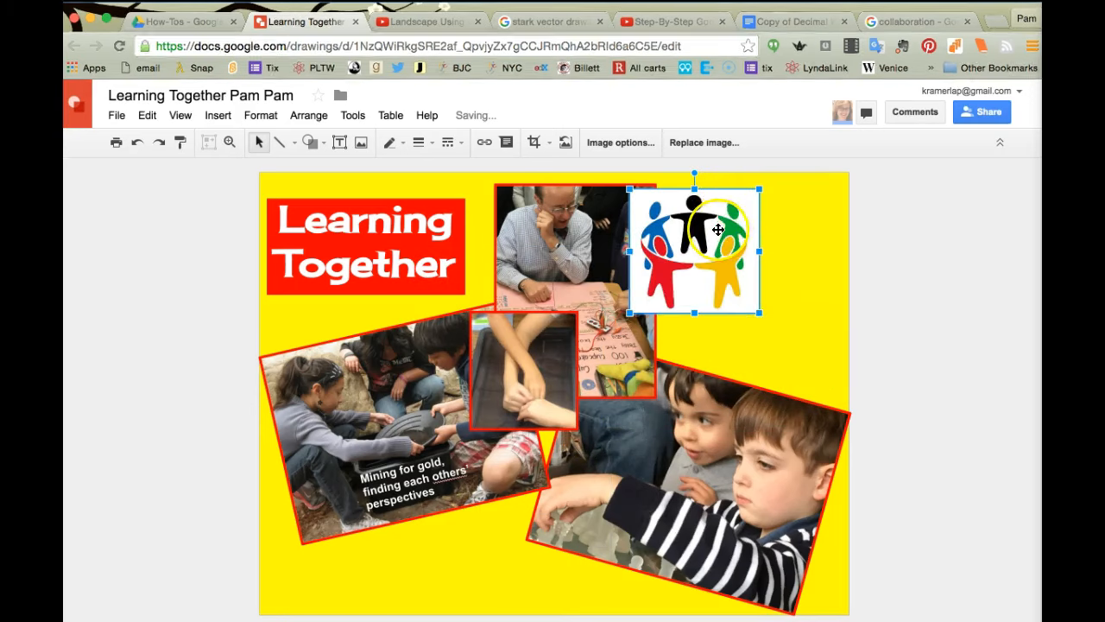
left_click_drag(690, 270, 493, 568)
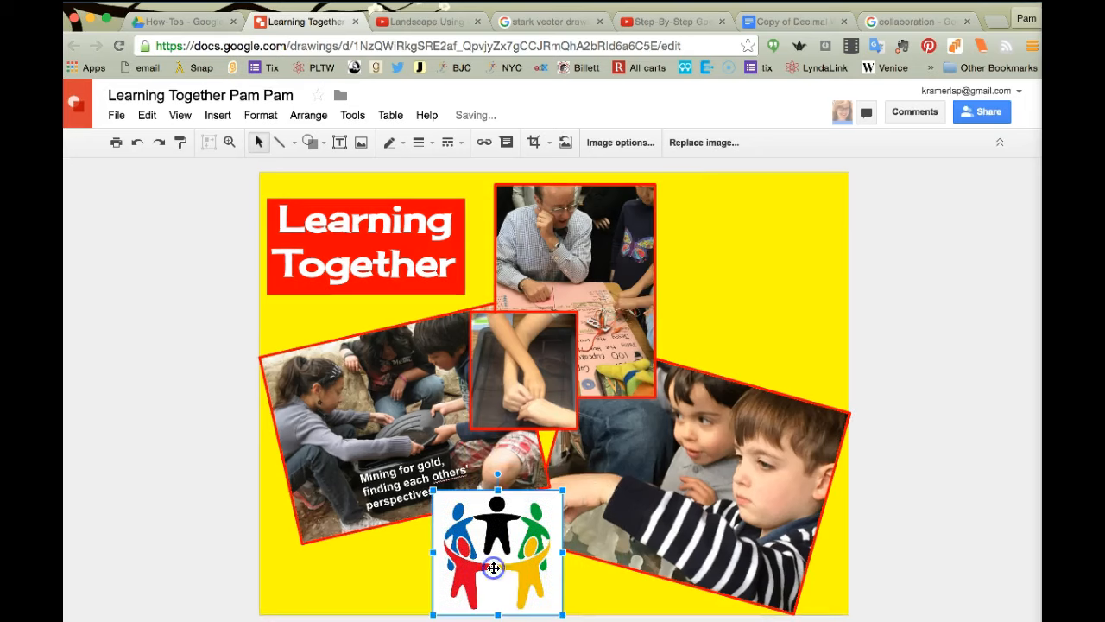
left_click_drag(562, 614, 543, 595)
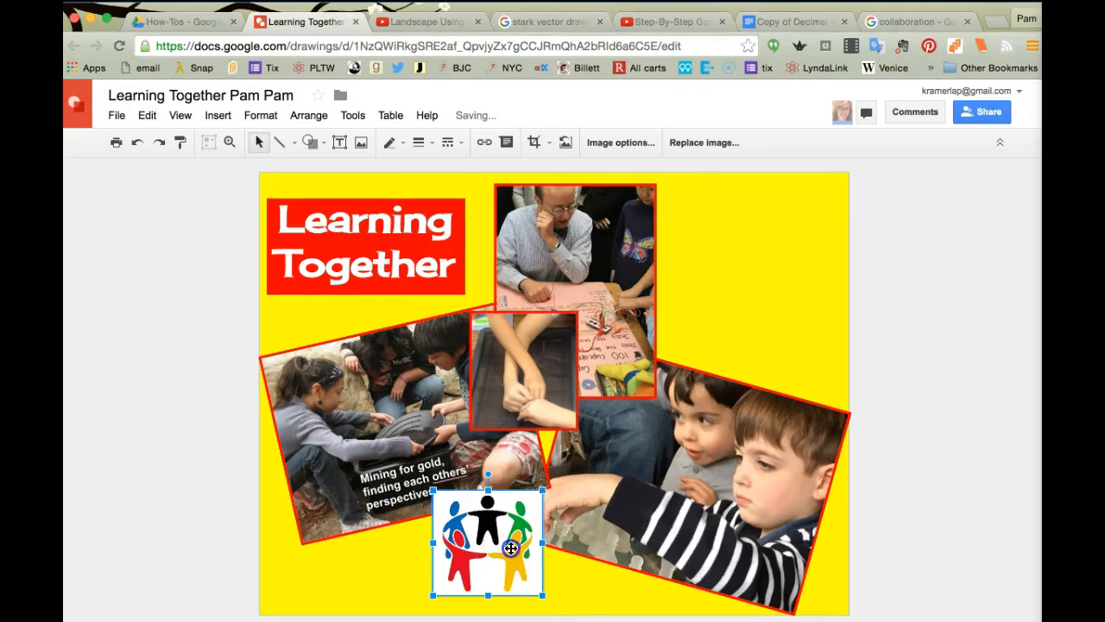
left_click_drag(511, 548, 498, 560)
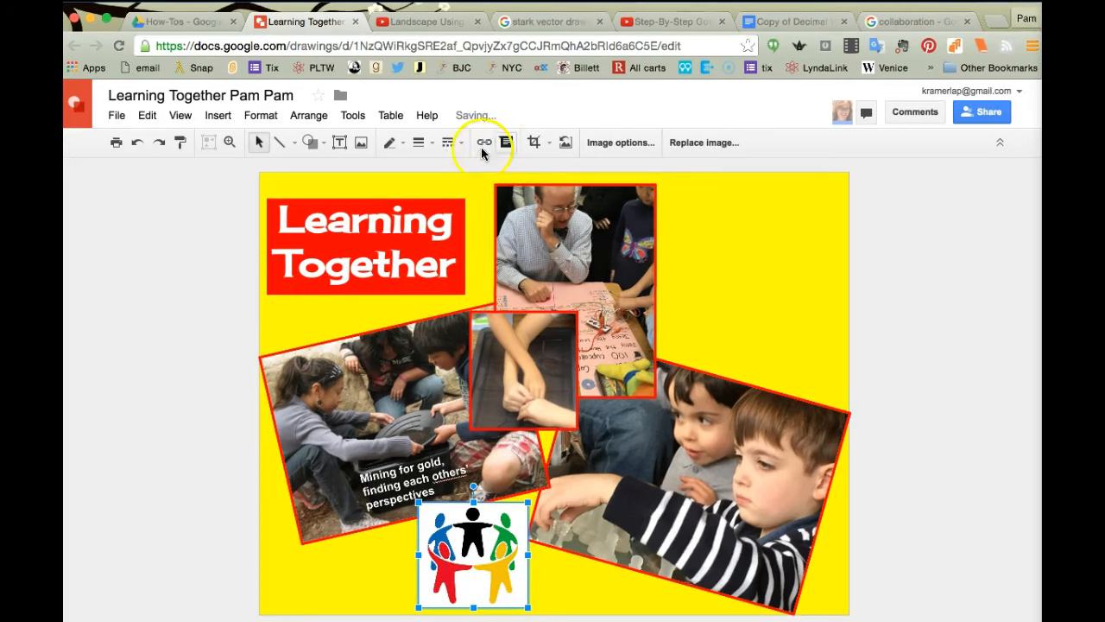
Step: Give the teamwork clip art a red border with a heavier line weight, then return to Google Images
left_click(393, 142)
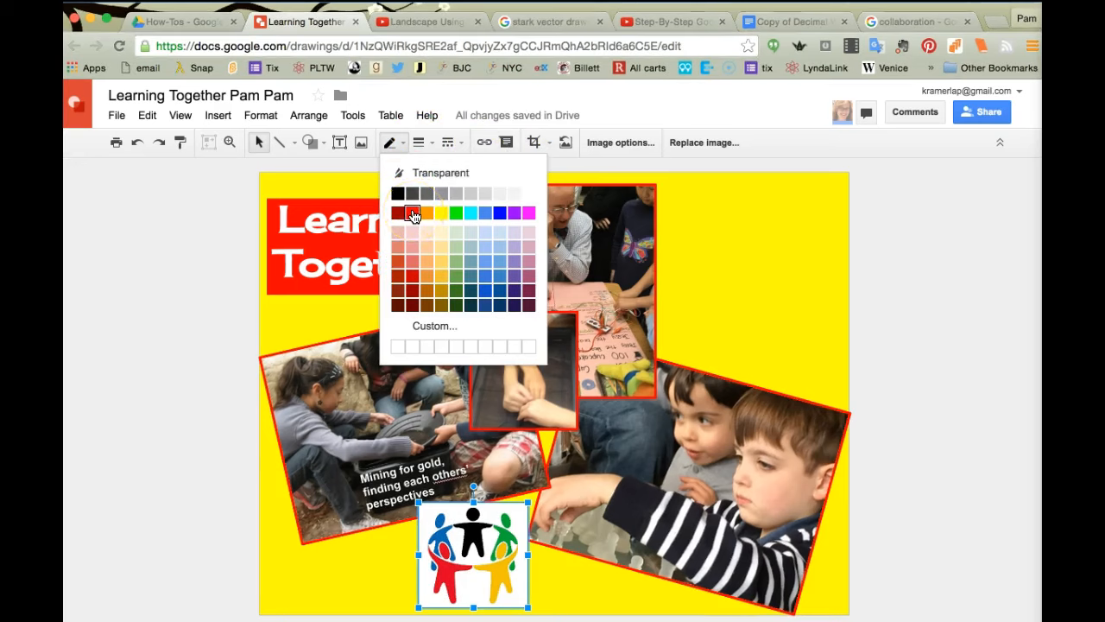
left_click(413, 214)
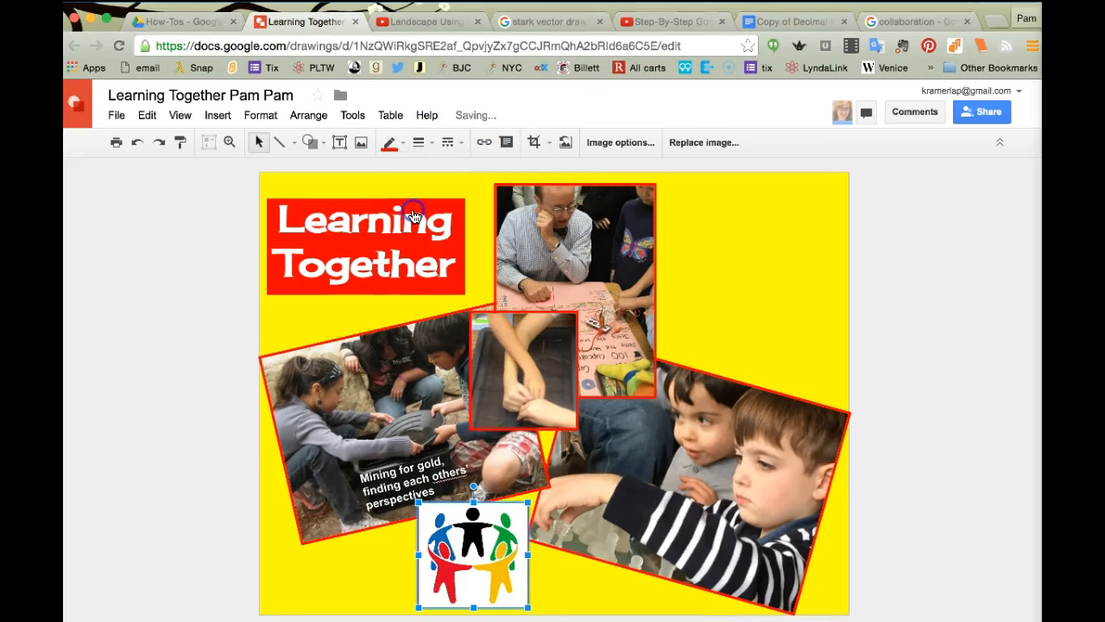
left_click(430, 149)
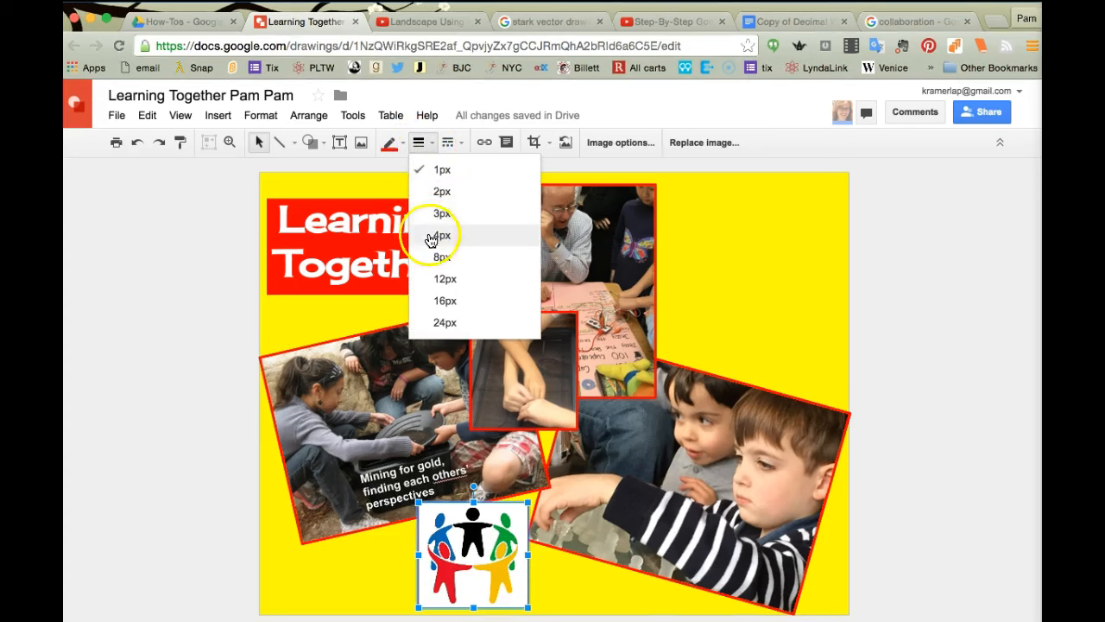
left_click(430, 236)
left_click(700, 190)
left_click(898, 21)
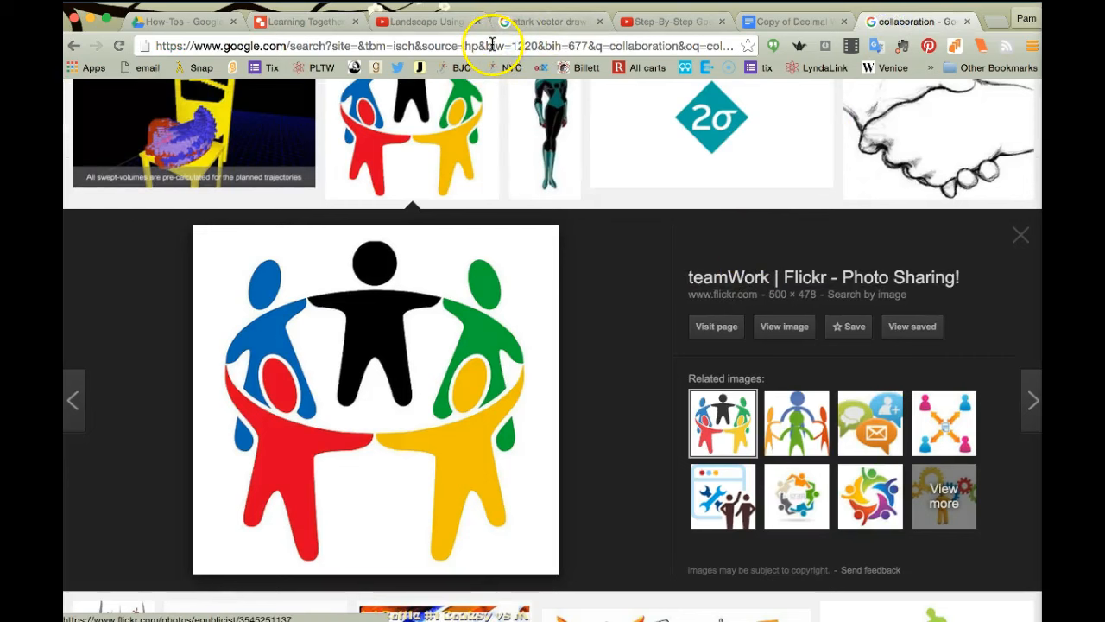
Step: Visit the teamWork image's Flickr source page and select its web address
left_click(717, 328)
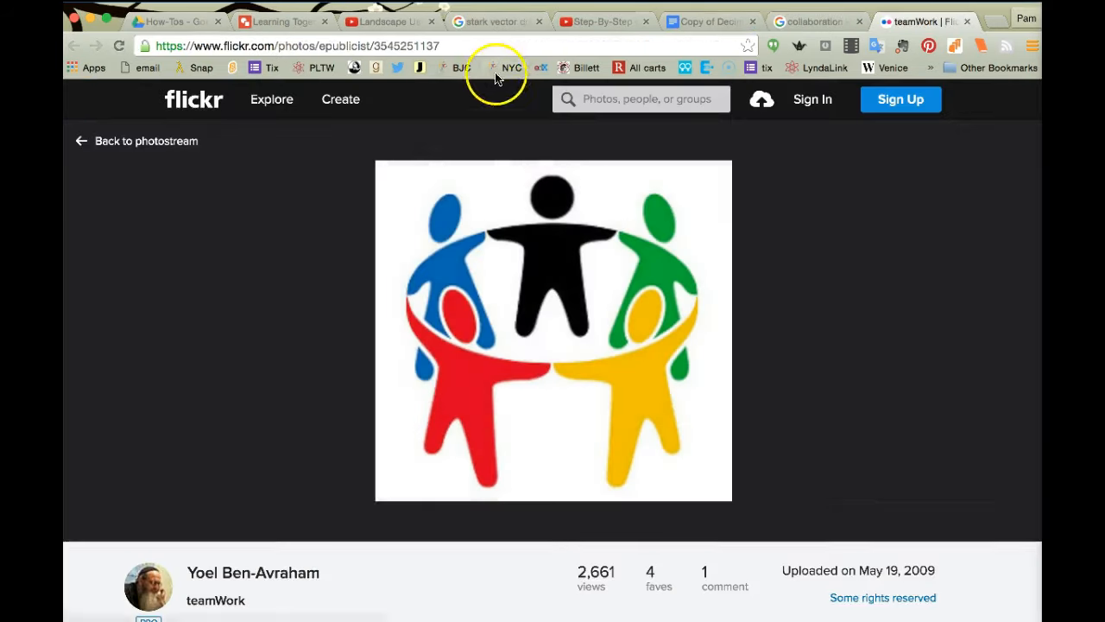
left_click(482, 46)
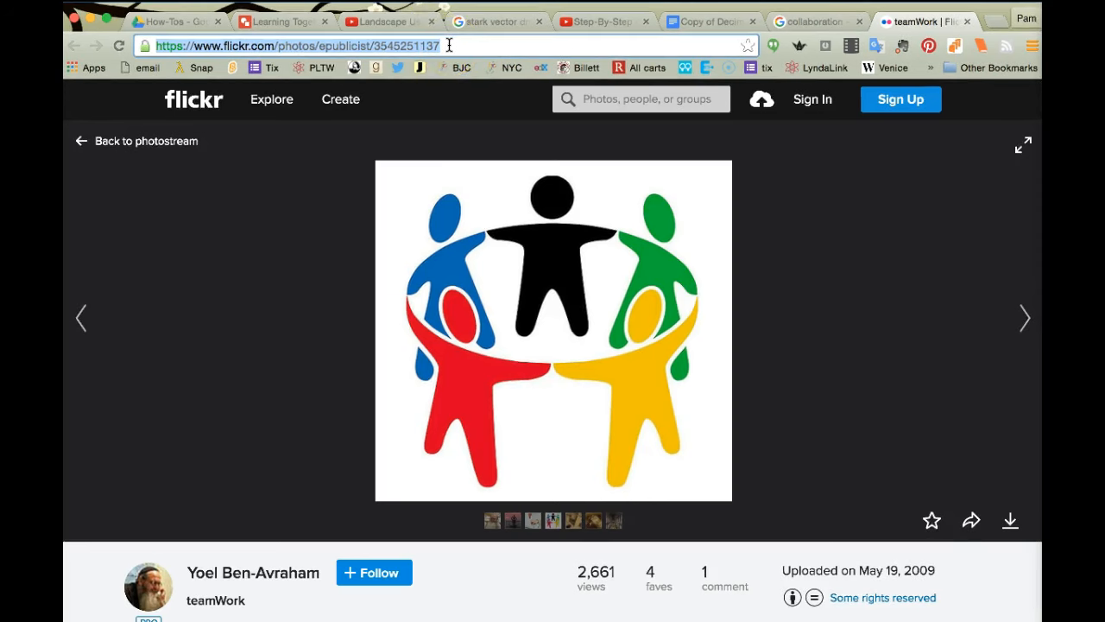
Step: Go back to the Learning Together drawing tab showing the red-bordered teamwork clip art
left_click(276, 21)
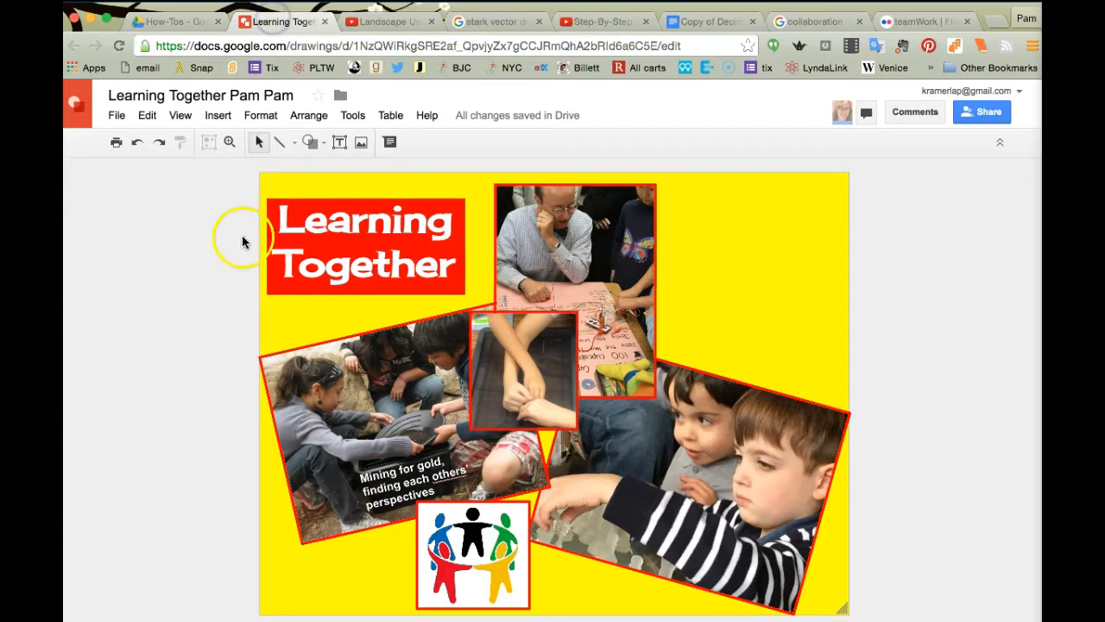